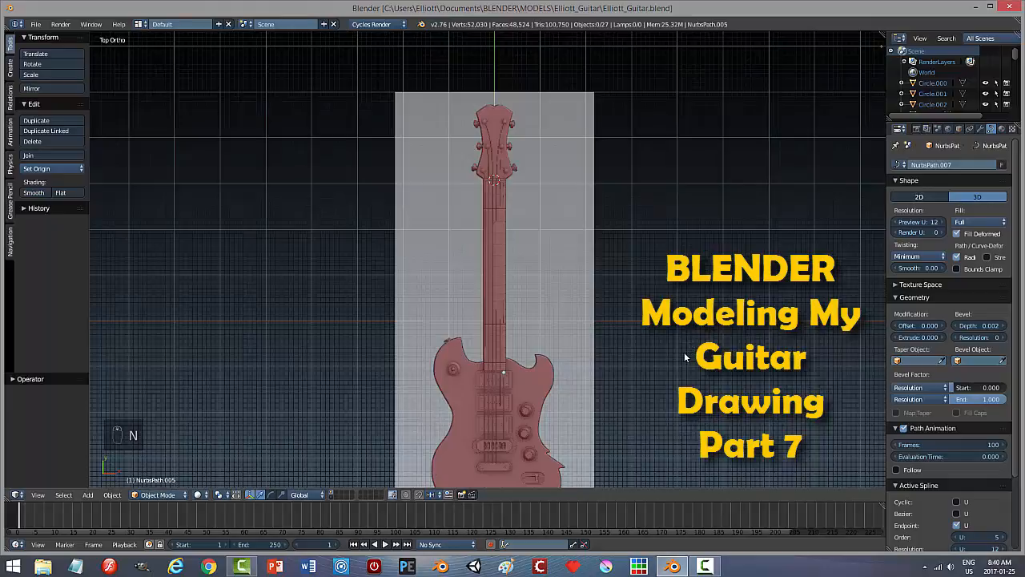
# Step: Examine the guitar's neck, headstock and tuning pegs from several angles, finishing in top view
pyautogui.scroll(-2, 673, 361)
pyautogui.moveTo(660, 368); pyautogui.dragTo(570, 316, button='middle')
pyautogui.scroll(7, 569, 316)
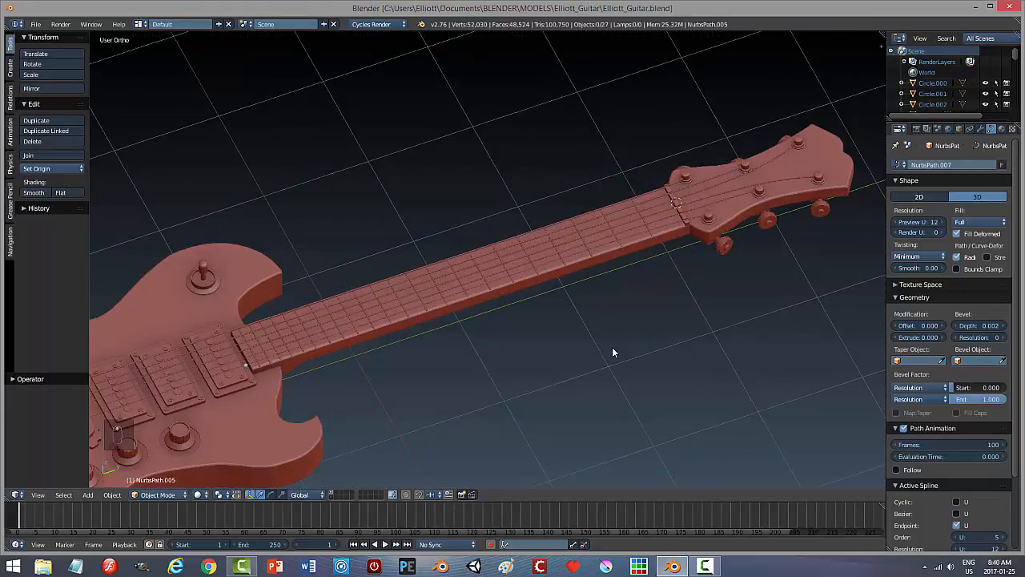
pyautogui.moveTo(614, 350); pyautogui.dragTo(522, 324, button='middle')
pyautogui.scroll(2, 438, 265)
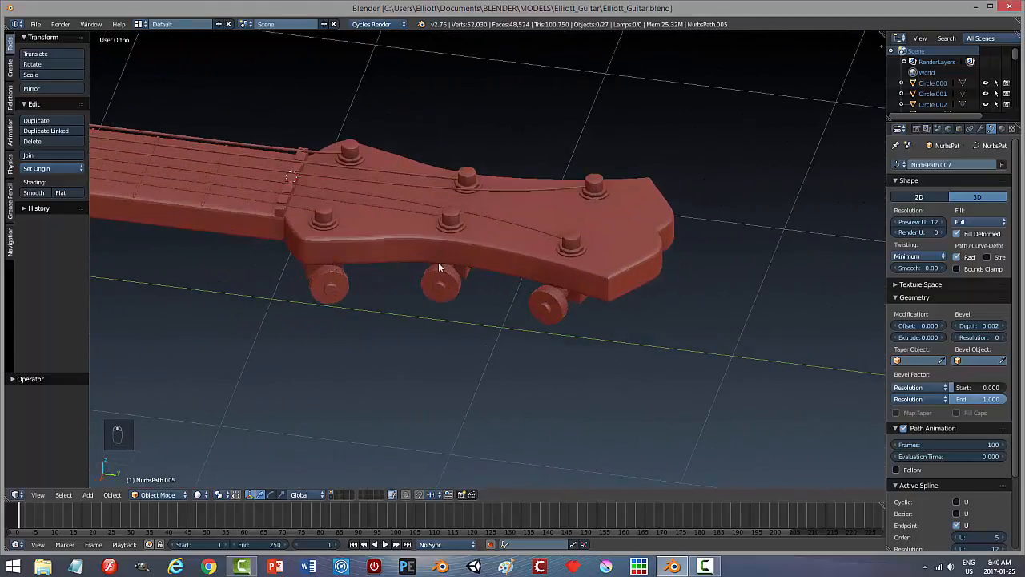
pyautogui.moveTo(417, 291); pyautogui.dragTo(437, 263, button='middle')
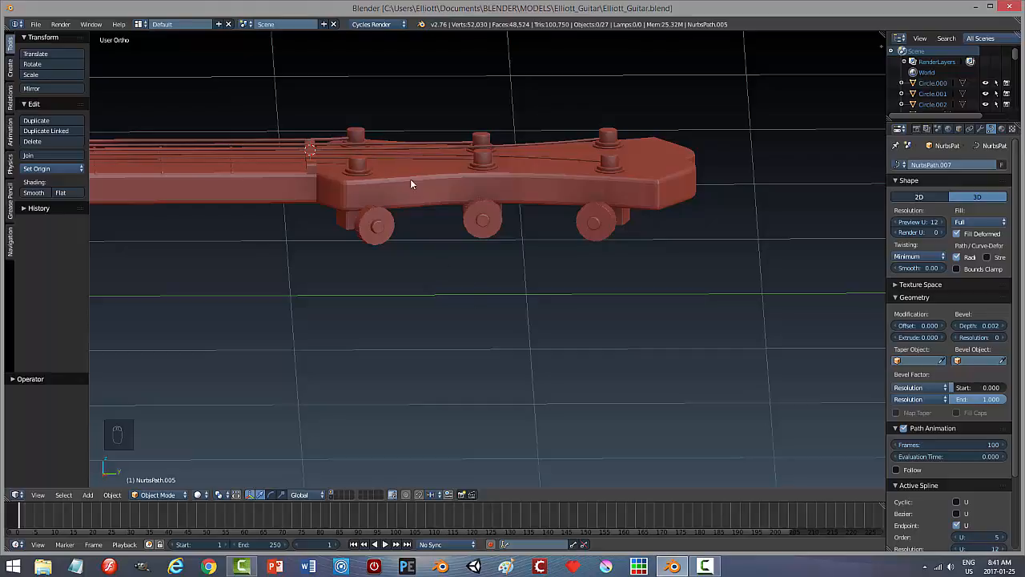
pyautogui.moveTo(483, 205); pyautogui.dragTo(630, 199, button='middle')
pyautogui.press('KP_7')
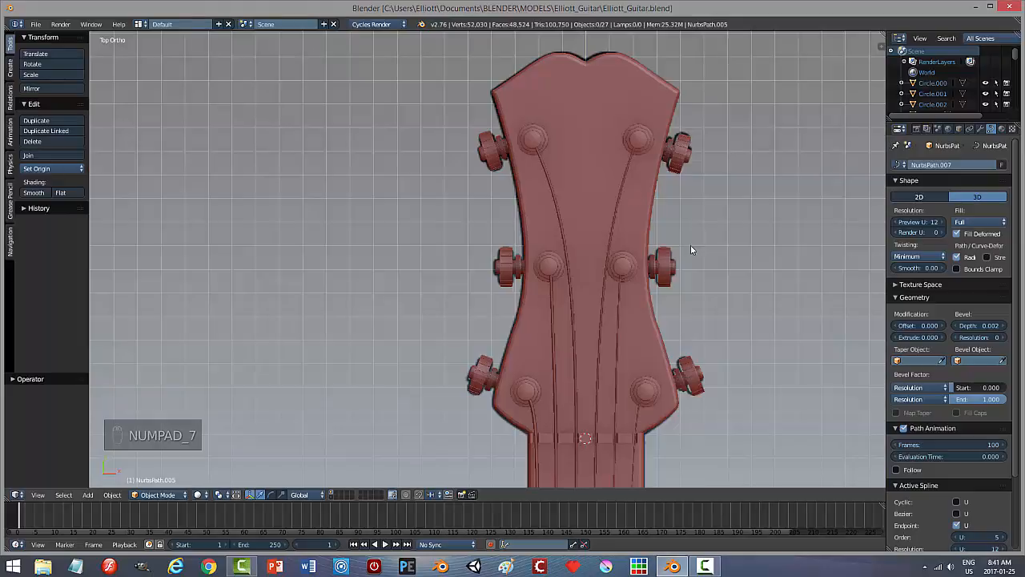
pyautogui.keyDown('shift'); pyautogui.moveTo(630, 251); pyautogui.dragTo(539, 136, button='middle'); pyautogui.keyUp('shift')
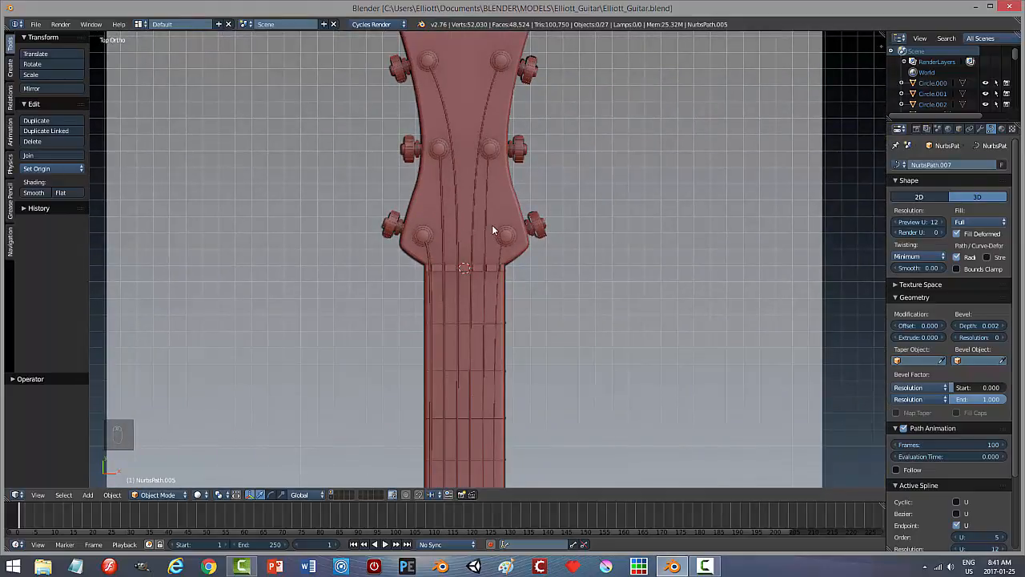
# Step: On layer 7, add a mesh plane scaled to about 0.13 and move it along Y onto the cross-shaped ornament
pyautogui.press('7')
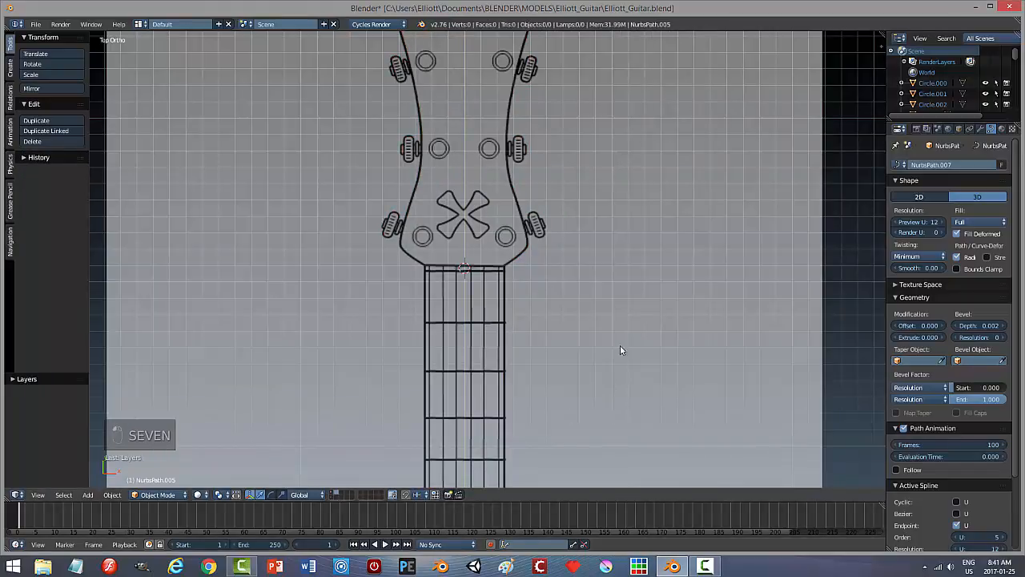
pyautogui.scroll(4, 506, 324)
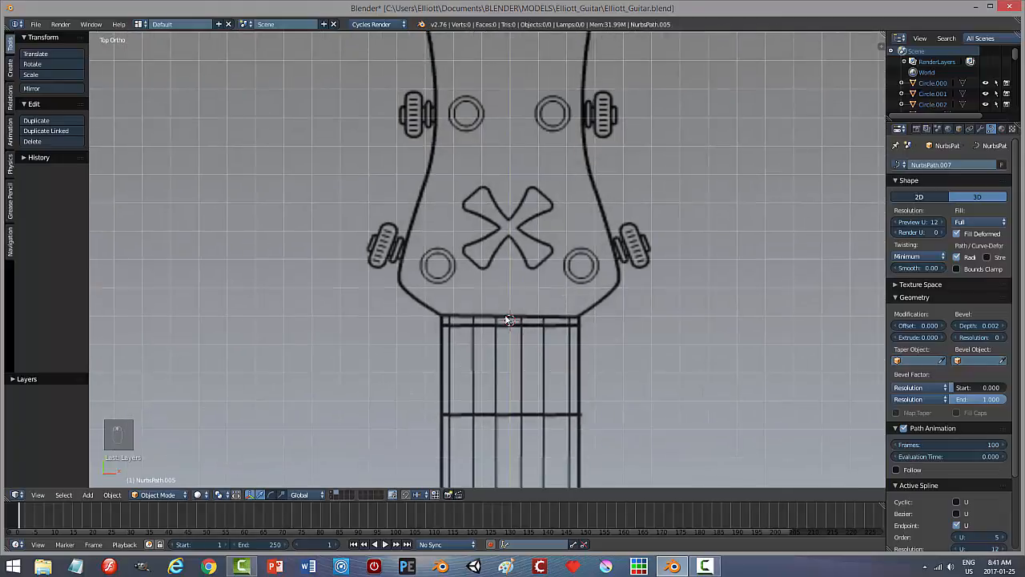
pyautogui.scroll(2, 508, 319)
pyautogui.hotkey('shift', 'a')
pyautogui.moveTo(591, 262)
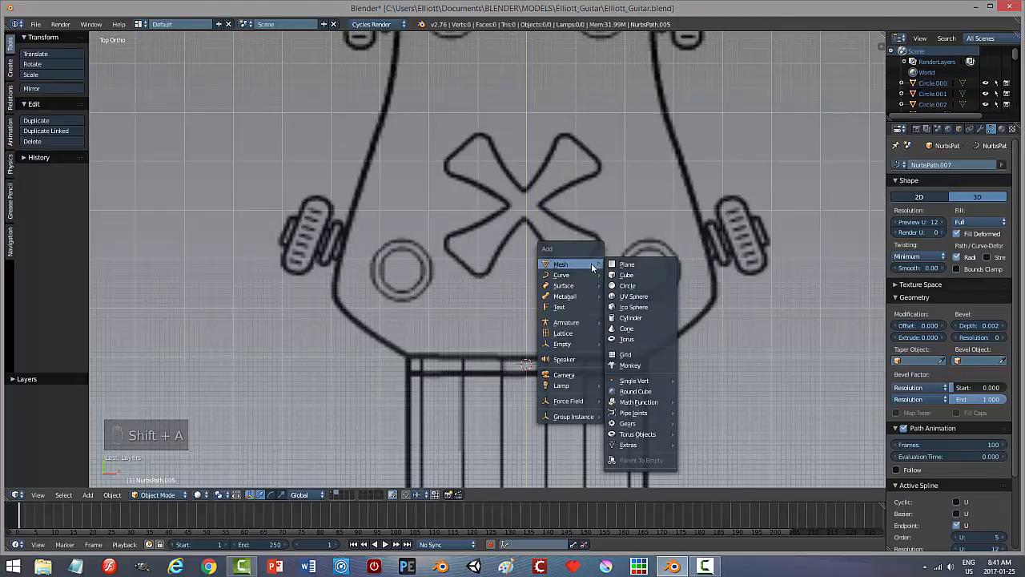
pyautogui.click(665, 268)
pyautogui.press('s')
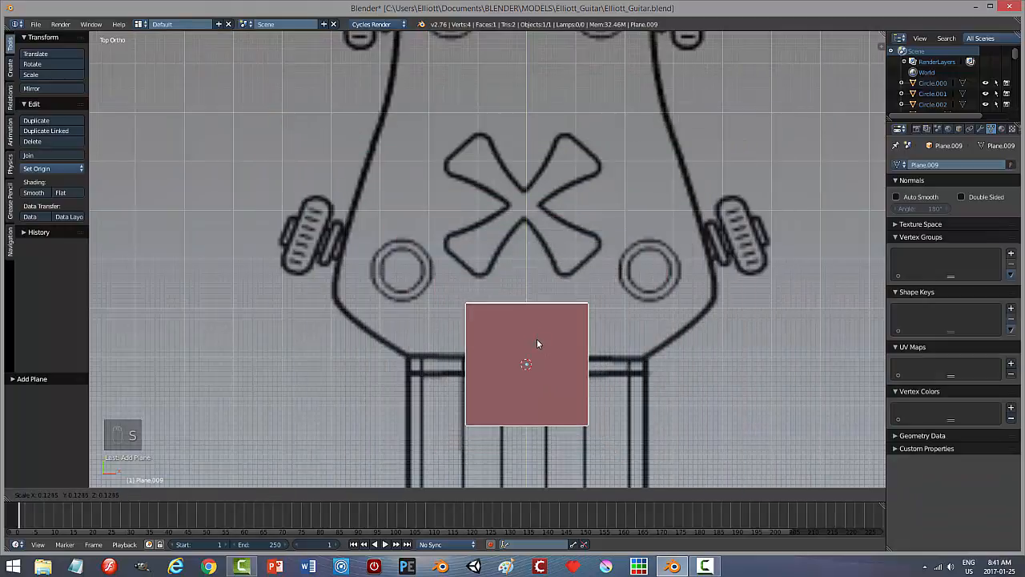
pyautogui.click(535, 340)
pyautogui.moveTo(527, 328); pyautogui.dragTo(529, 173)
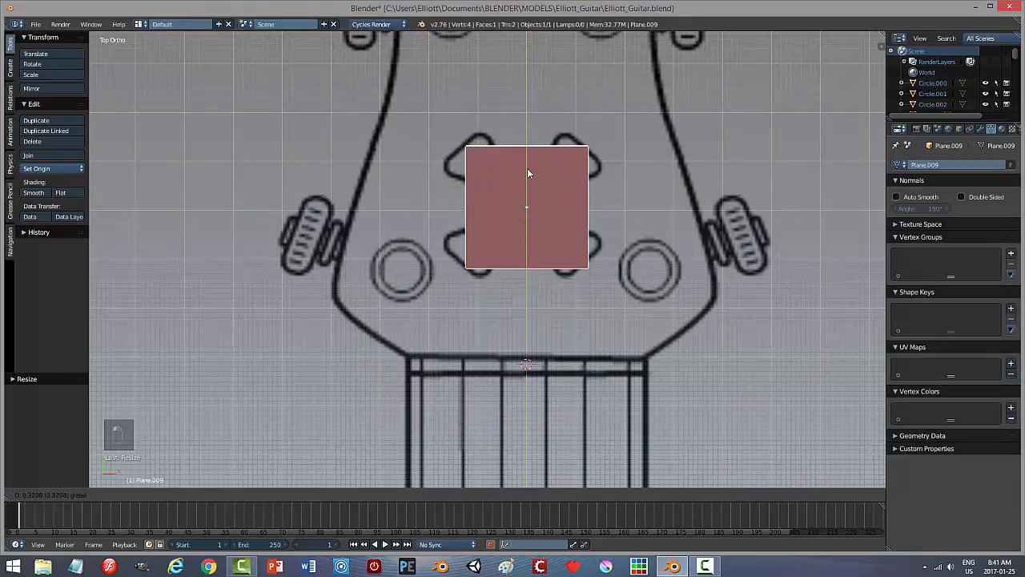
# Step: Merge all of the plane's vertices into a single vertex at its center
pyautogui.press('Tab')
pyautogui.press('Tab')
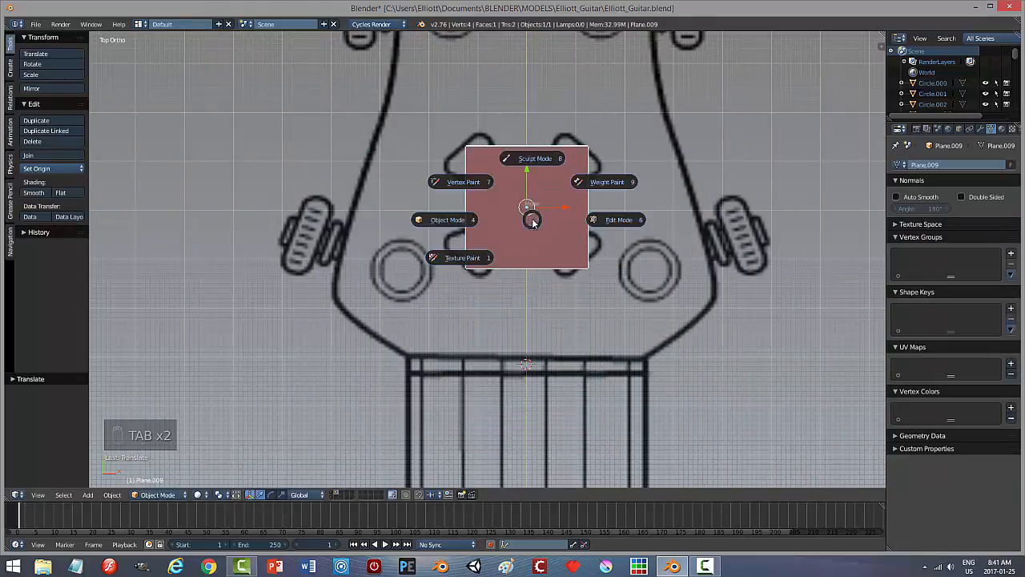
pyautogui.click(617, 222)
pyautogui.hotkey('ctrl', 'Tab')
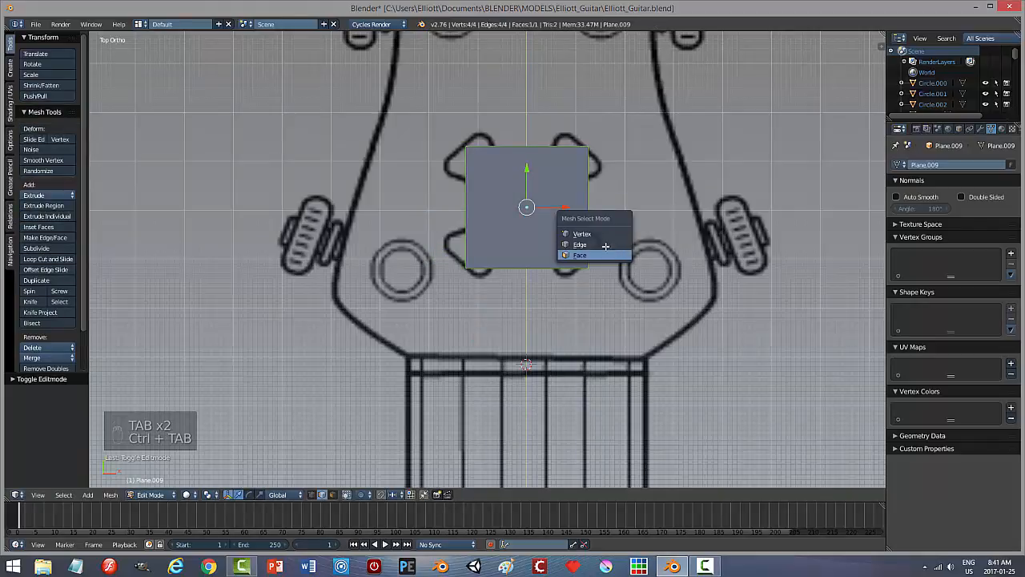
pyautogui.click(591, 233)
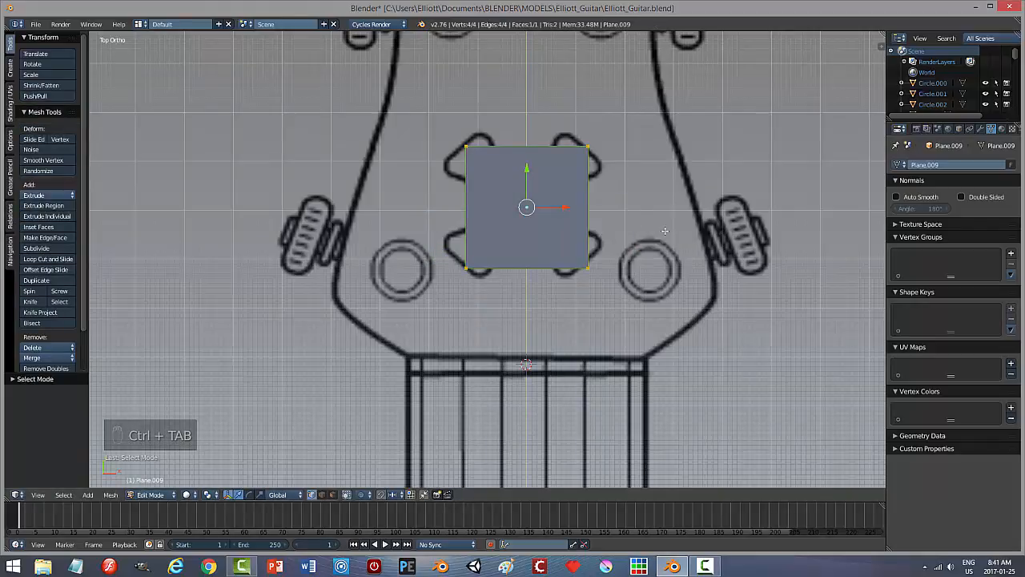
pyautogui.hotkey('alt', 'm')
pyautogui.click(665, 231)
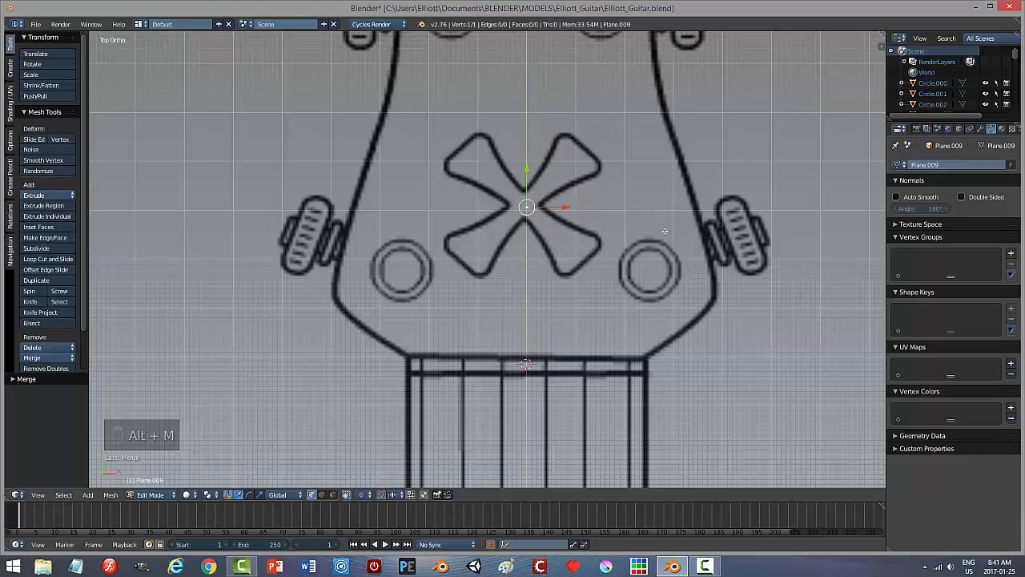
# Step: Place the vertex at the notch between the ornament's two lower arms and turn off the transform manipulator
pyautogui.press('g')
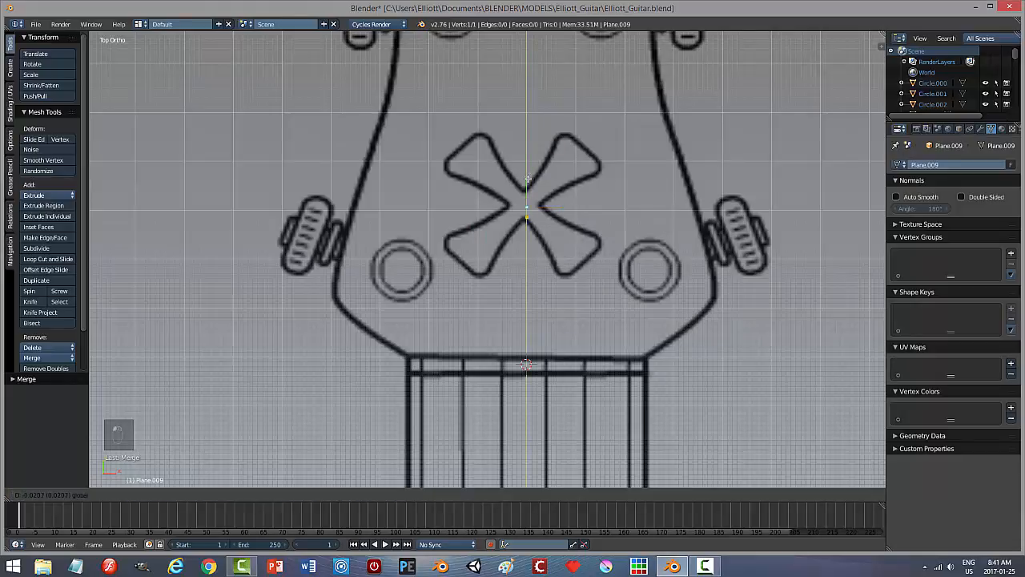
pyautogui.click(527, 178)
pyautogui.scroll(4, 614, 266)
pyautogui.keyDown('shift'); pyautogui.moveTo(616, 255); pyautogui.dragTo(595, 275, button='middle'); pyautogui.keyUp('shift')
pyautogui.scroll(2, 593, 235)
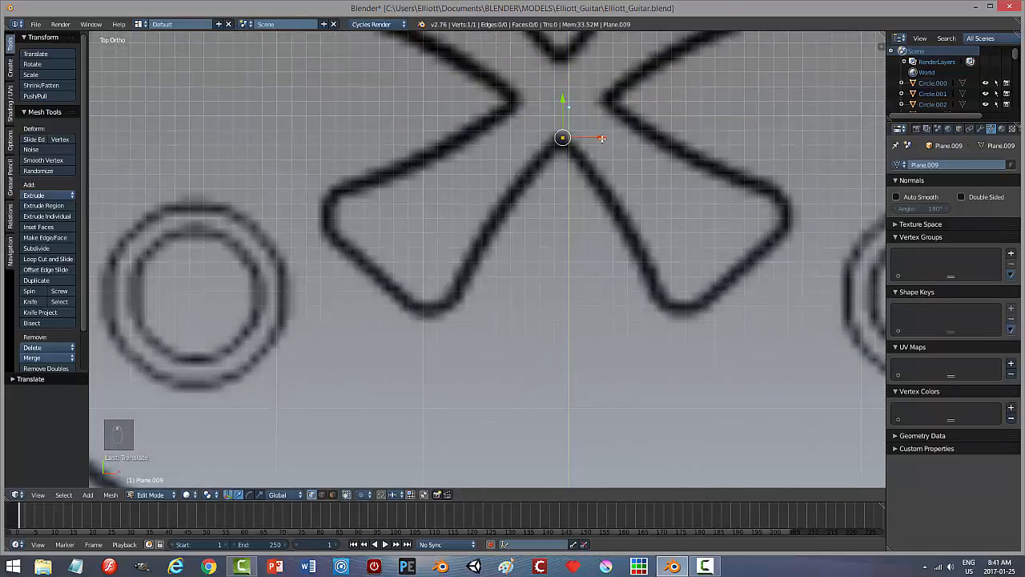
pyautogui.moveTo(602, 138); pyautogui.dragTo(598, 140)
pyautogui.click(226, 494)
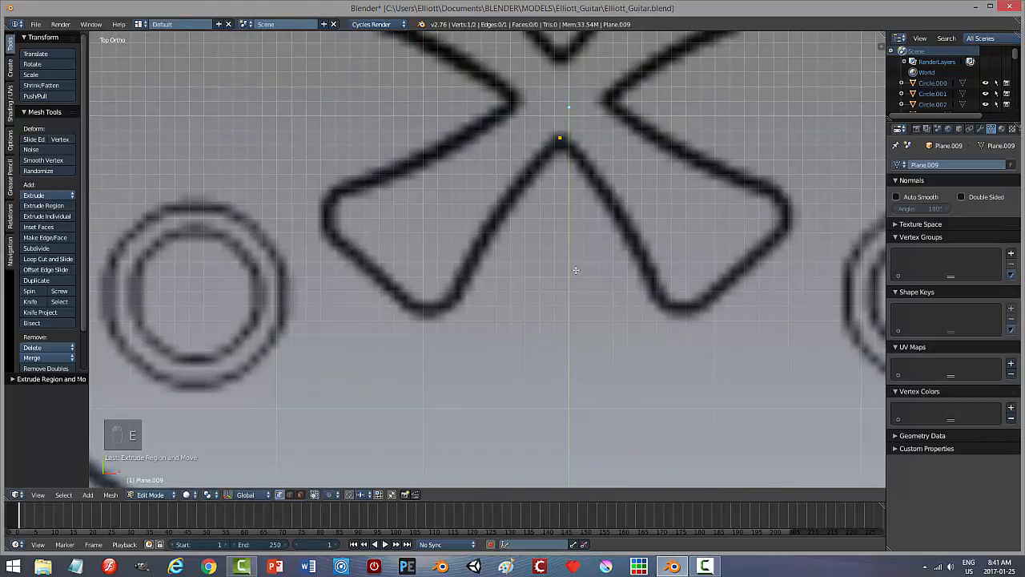
# Step: Extrude a chain of 11 vertices from the notch down the inner curved edge of the ornament's lower-left arm
pyautogui.press('e')
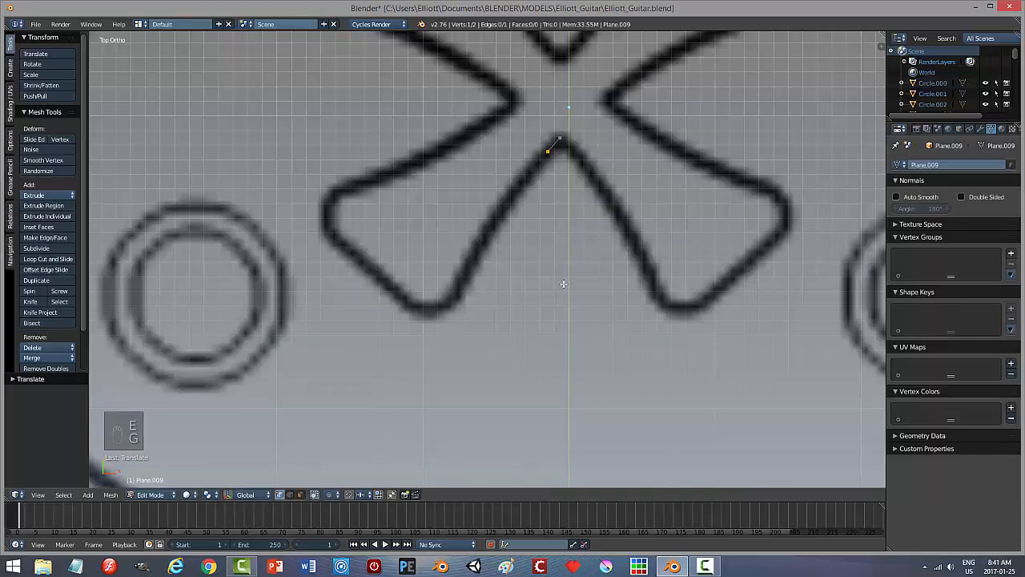
pyautogui.click(563, 284)
pyautogui.press('e')
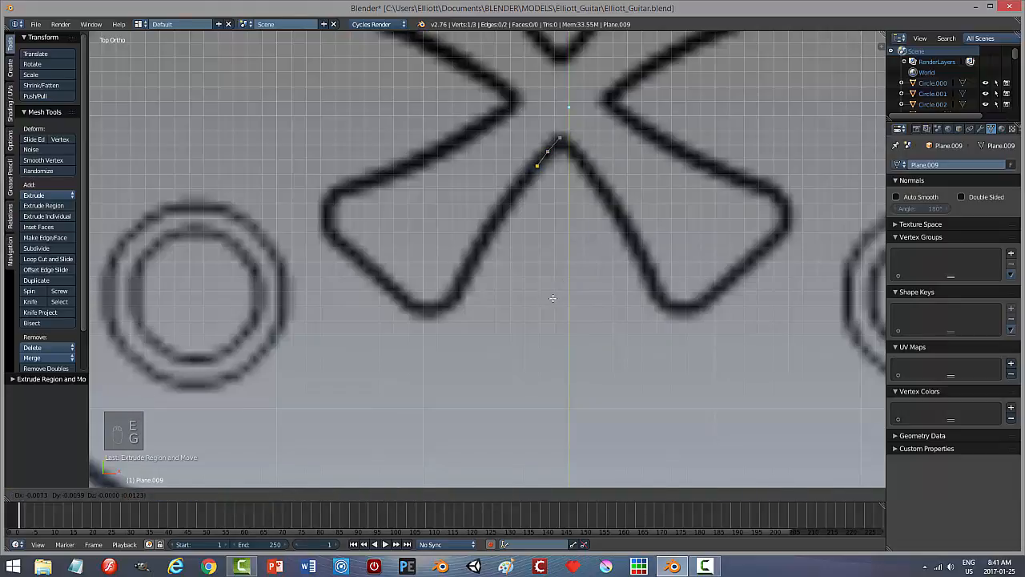
pyautogui.click(551, 300)
pyautogui.press('e')
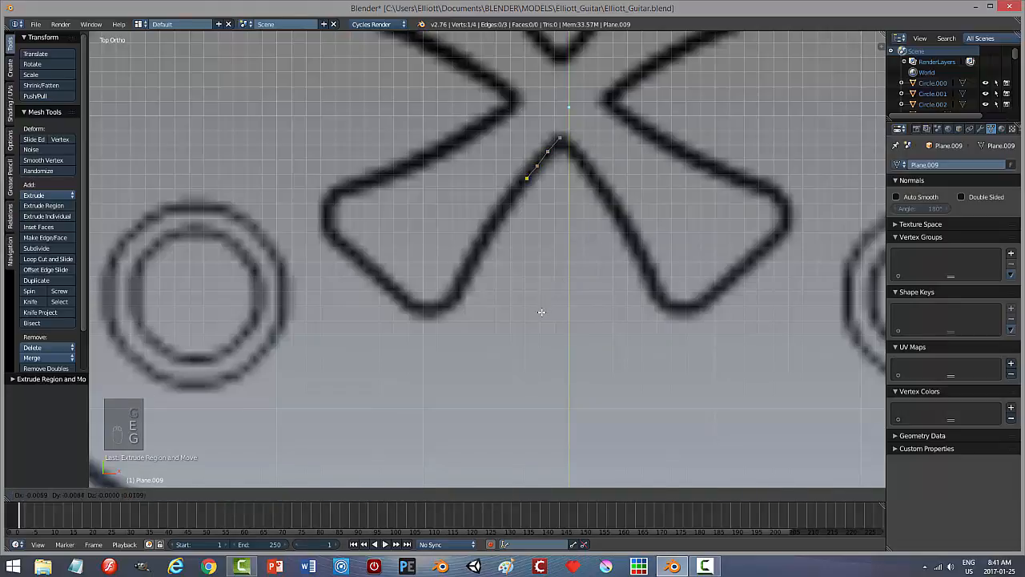
pyautogui.click(540, 313)
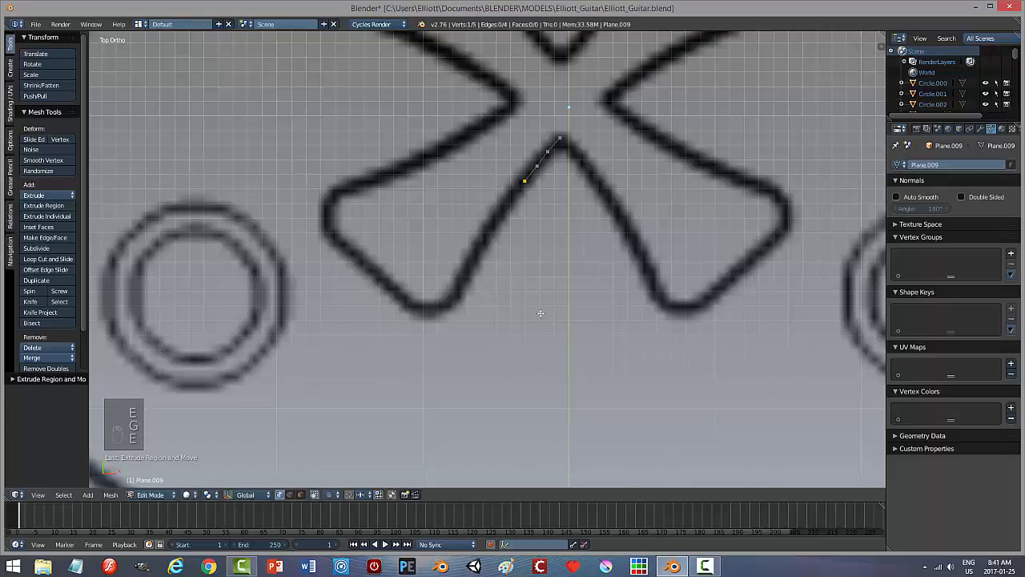
pyautogui.press('e')
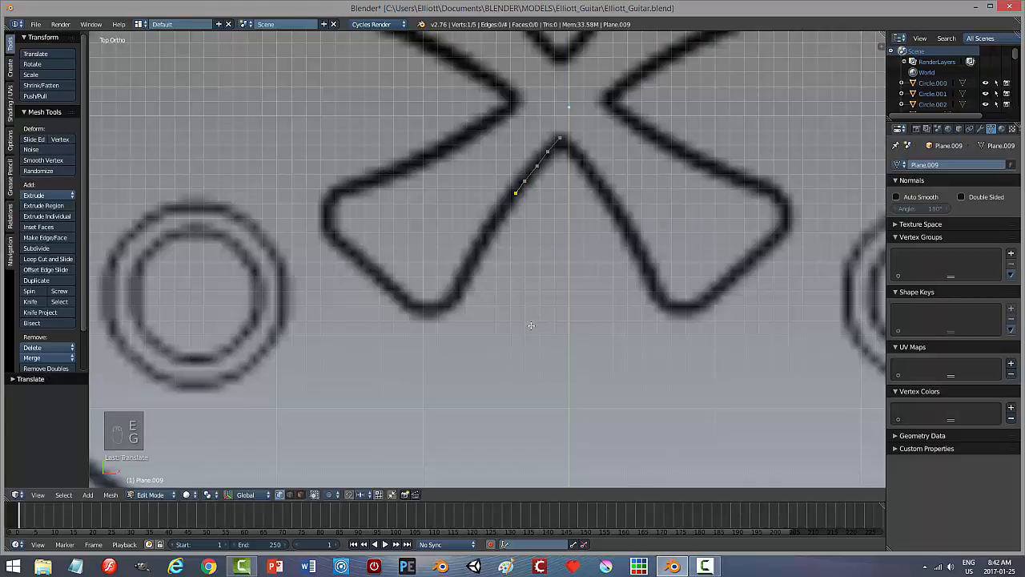
pyautogui.click(530, 325)
pyautogui.press('e')
pyautogui.click(520, 340)
pyautogui.press('e')
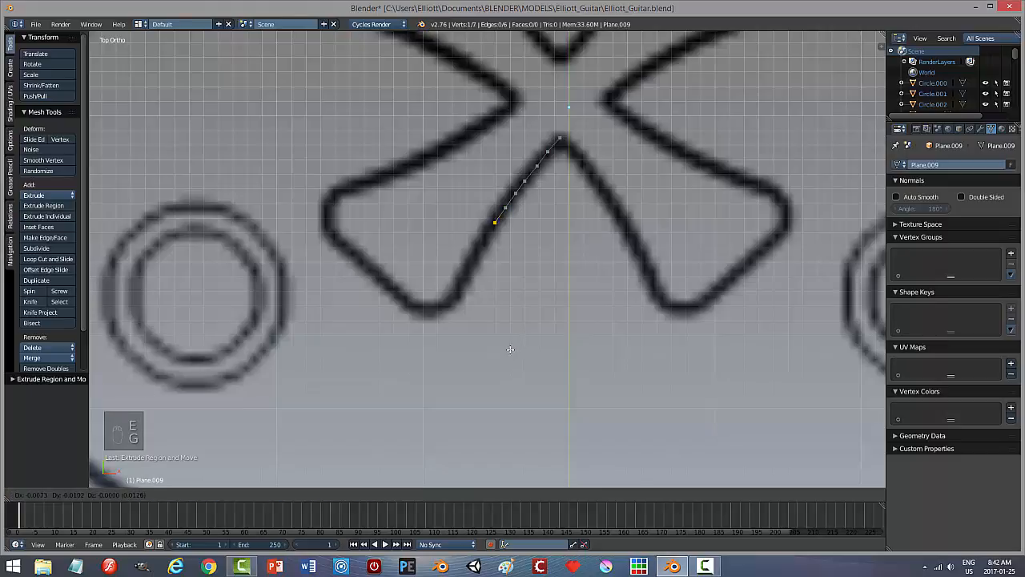
pyautogui.click(511, 349)
pyautogui.press('e')
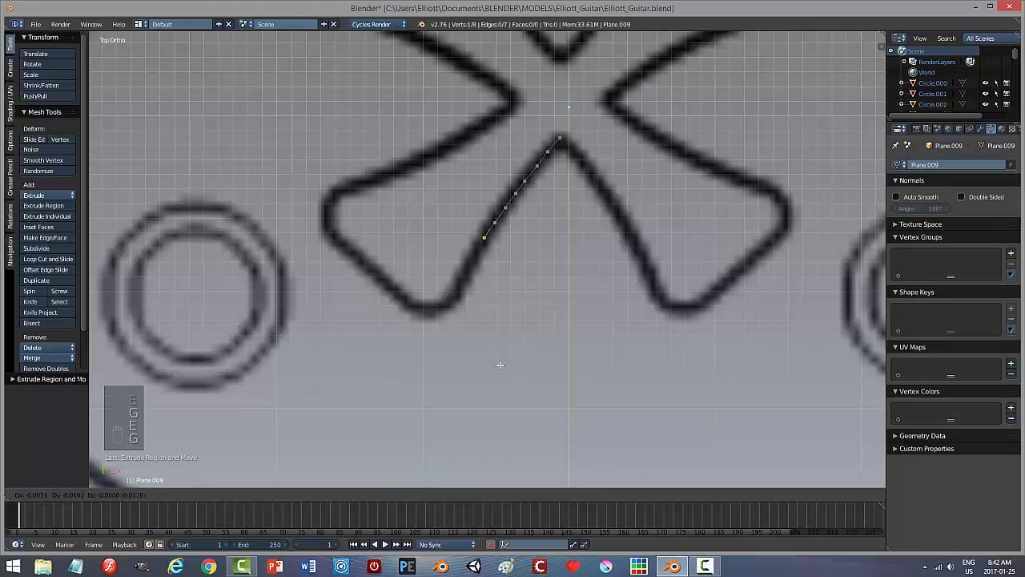
pyautogui.click(500, 365)
pyautogui.press('e')
pyautogui.click(492, 381)
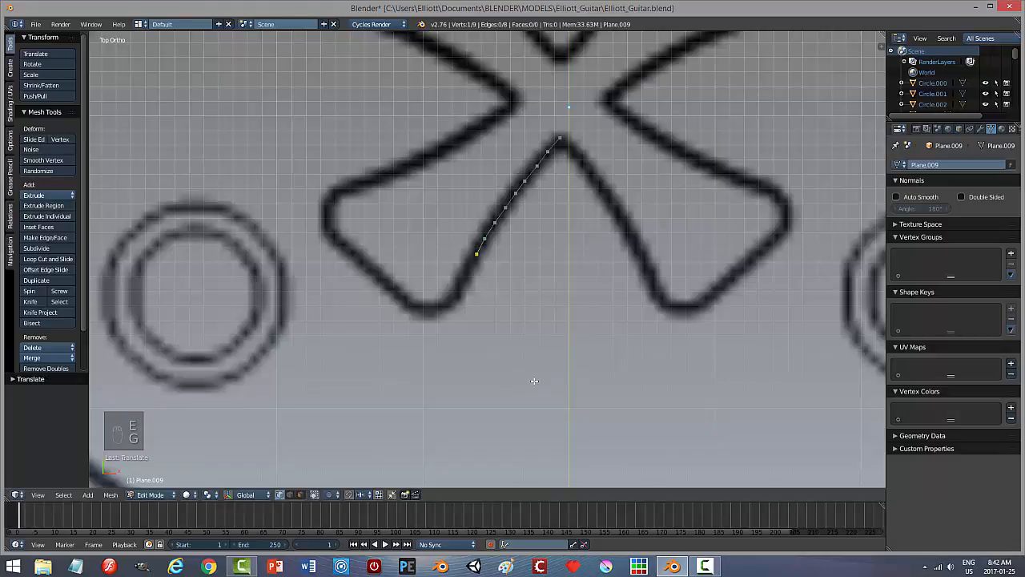
pyautogui.press('e')
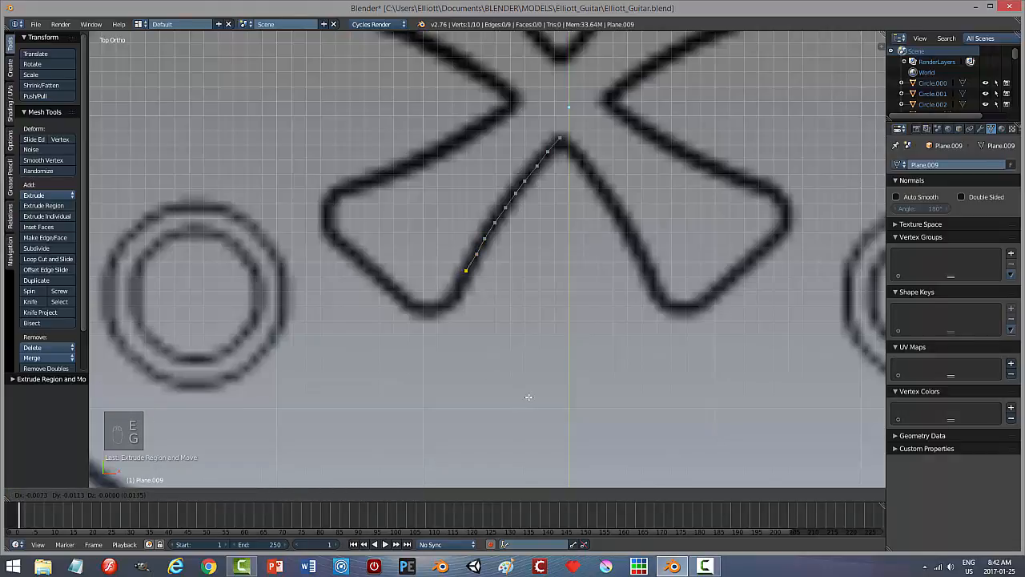
pyautogui.click(529, 396)
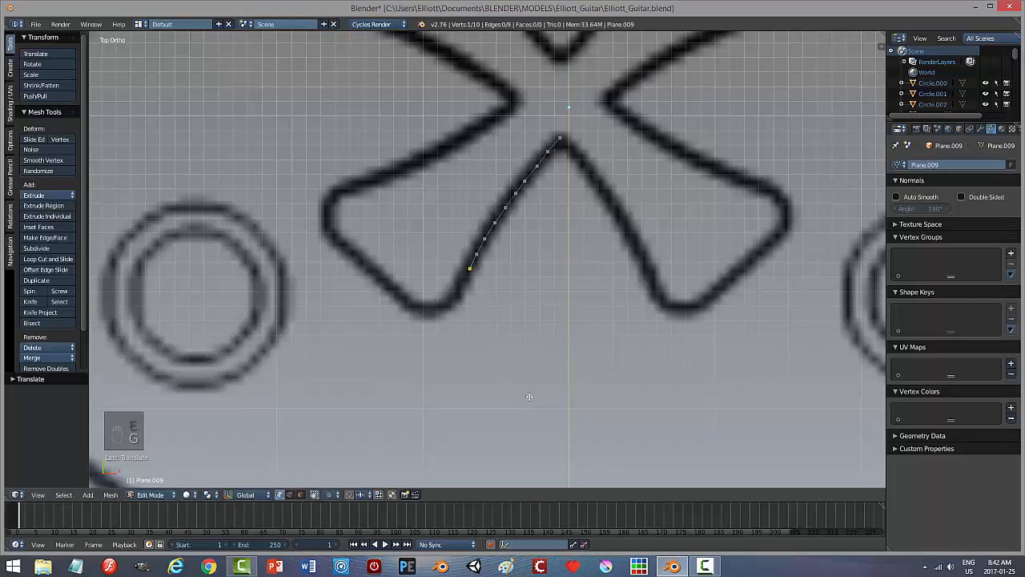
pyautogui.press('e')
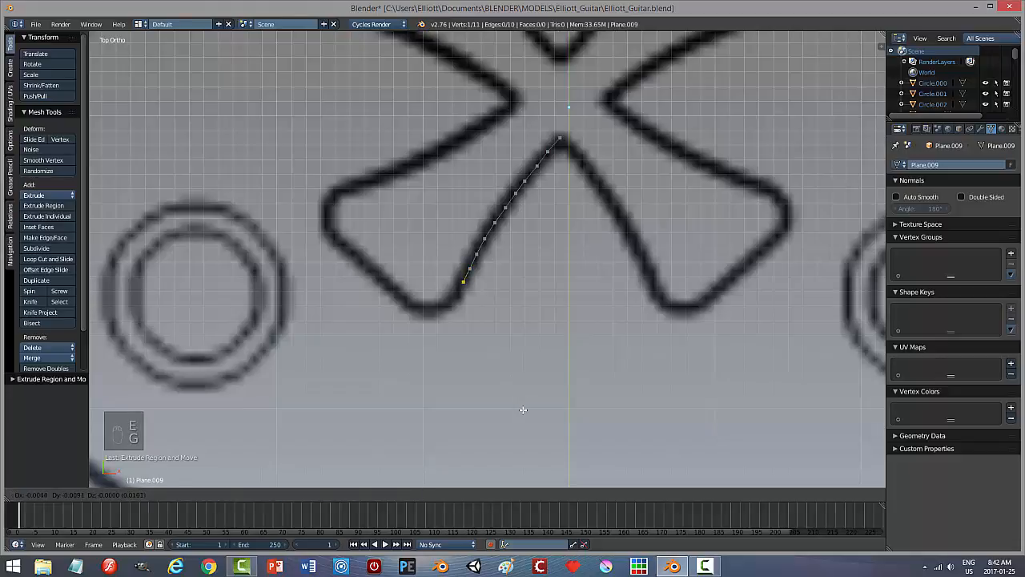
pyautogui.click(523, 410)
pyautogui.press('e')
pyautogui.click(516, 421)
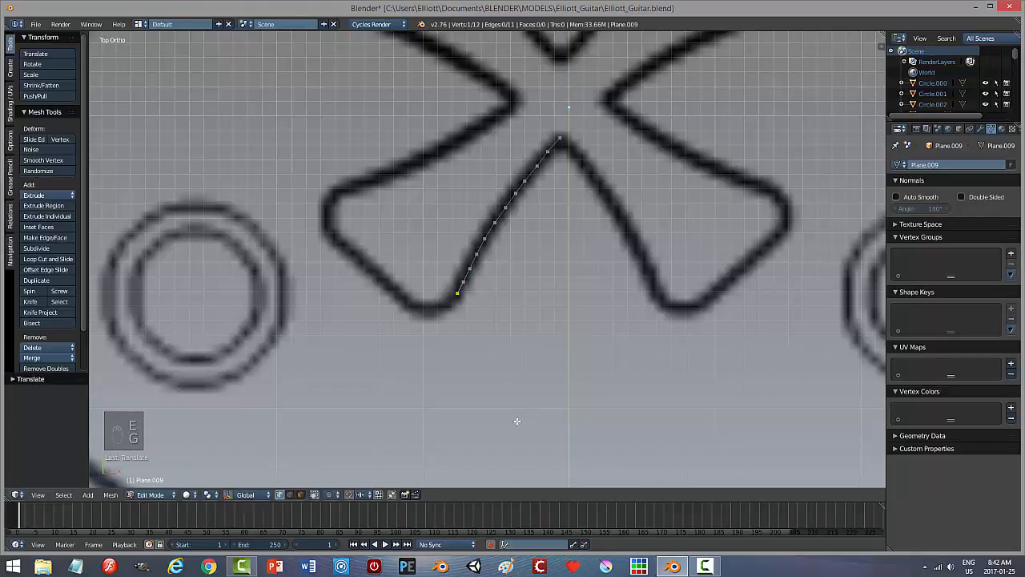
# Step: Extrude six more vertices around the lower-left arm's rounded bottom corner to the middle of its straight outer end
pyautogui.press('e')
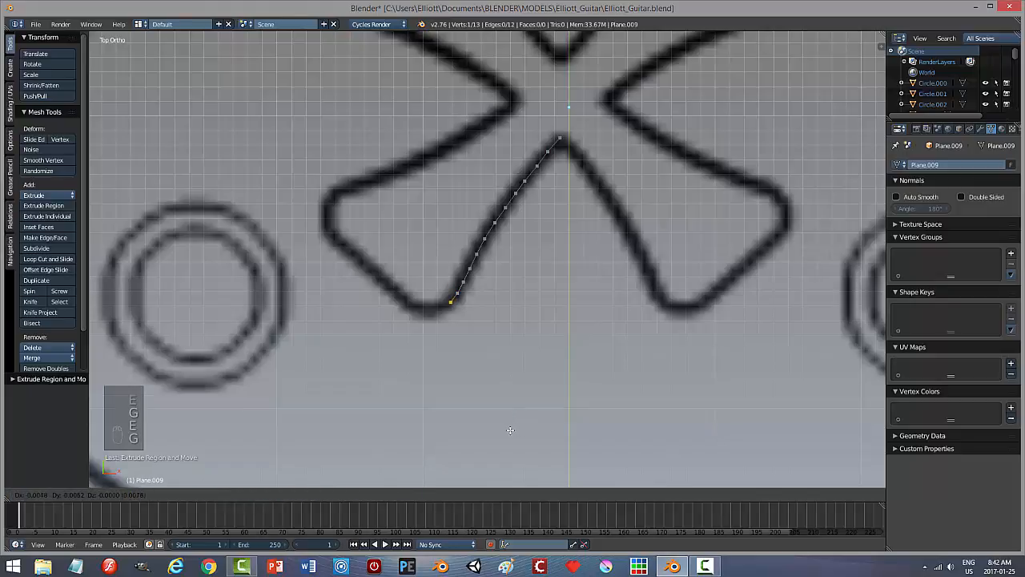
pyautogui.click(510, 430)
pyautogui.press('e')
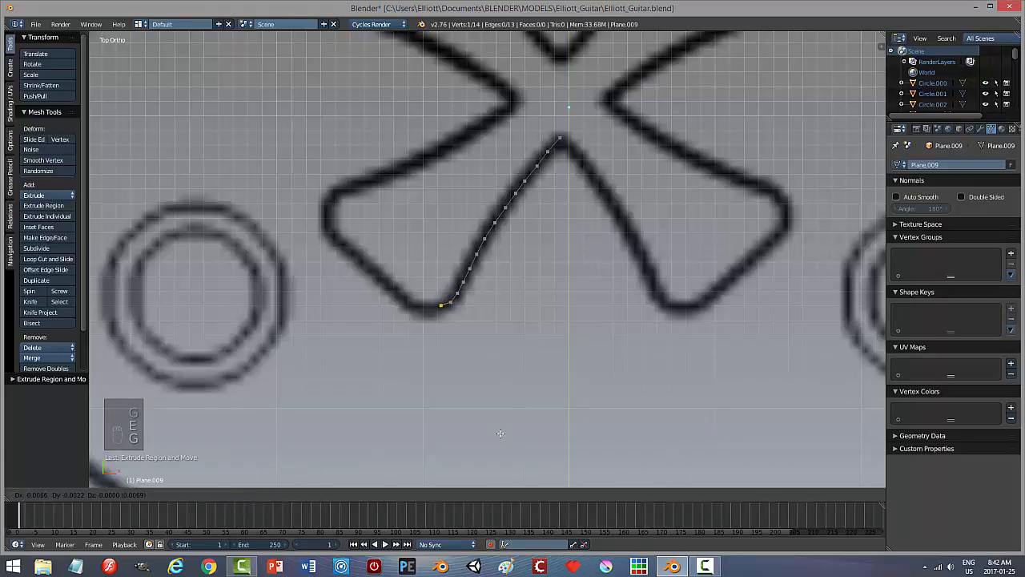
pyautogui.click(500, 433)
pyautogui.press('e')
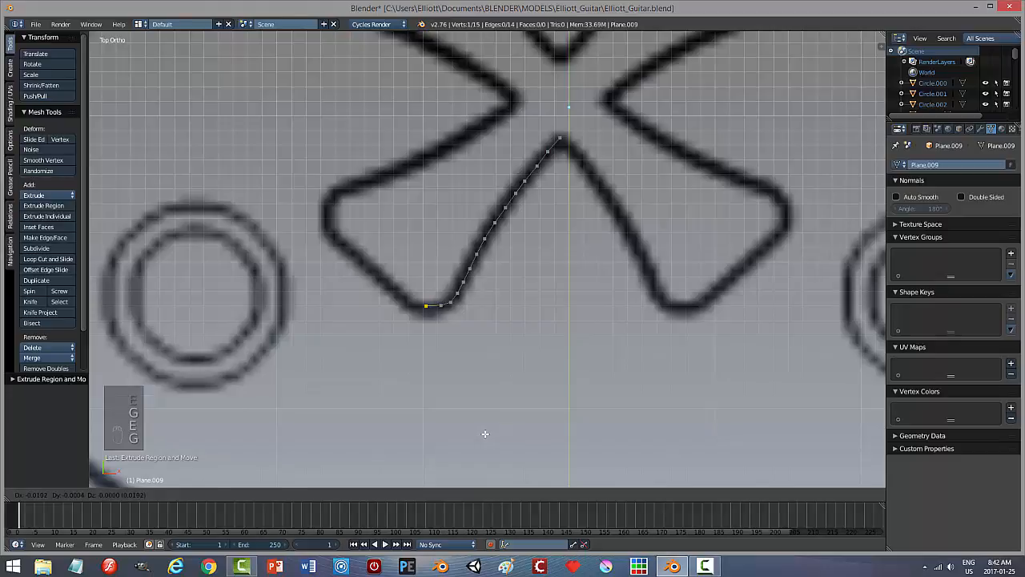
pyautogui.click(479, 433)
pyautogui.press('e')
pyautogui.click(473, 431)
pyautogui.press('e')
pyautogui.click(463, 421)
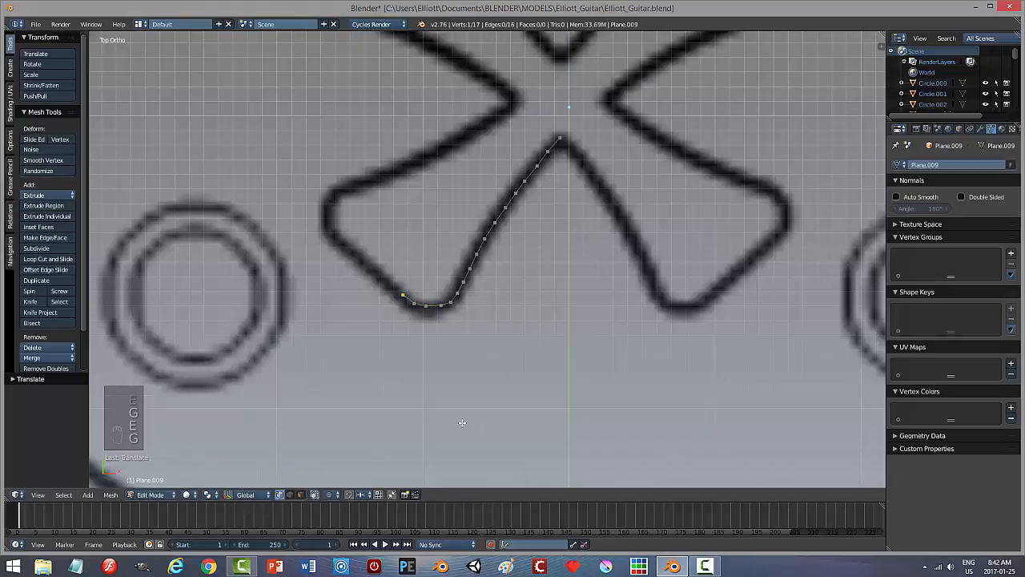
pyautogui.press('e')
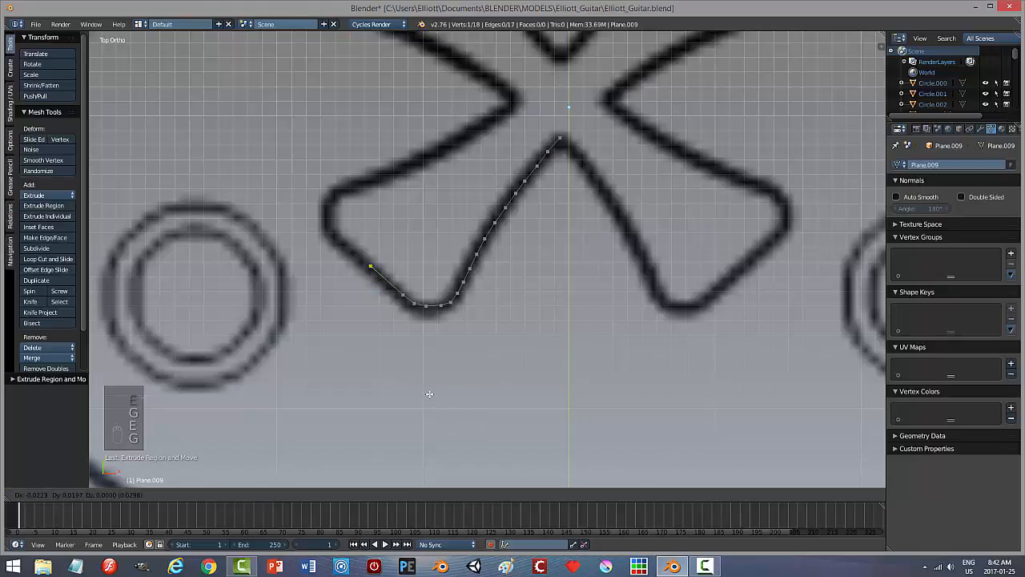
pyautogui.click(430, 393)
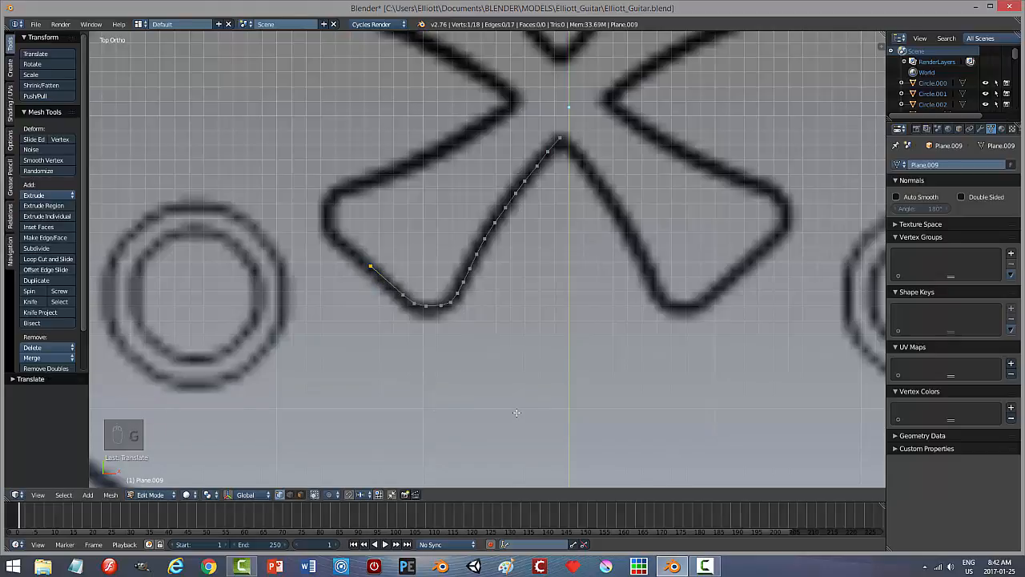
# Step: Duplicate the entire traced vertex chain in place and turn on the transform manipulator
pyautogui.press('a')
pyautogui.press('a')
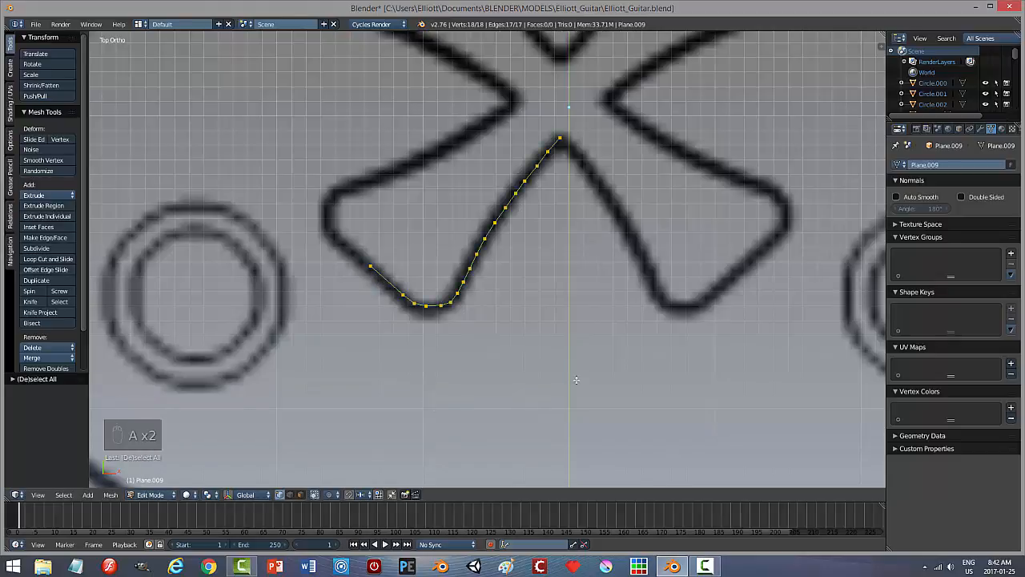
pyautogui.keyDown('shift'); pyautogui.moveTo(580, 314); pyautogui.dragTo(609, 369, button='middle'); pyautogui.keyUp('shift')
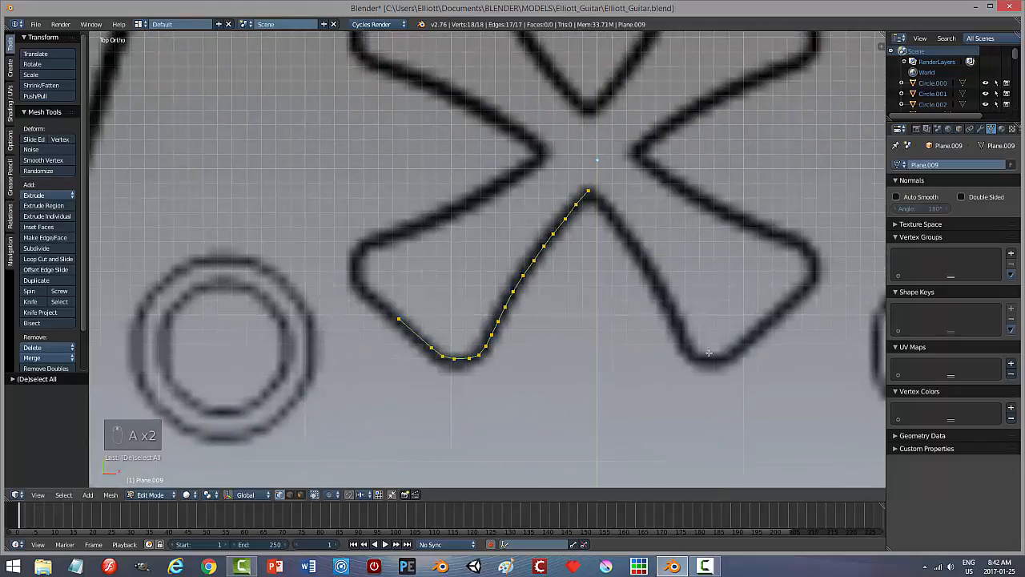
pyautogui.hotkey('shift', 'd')
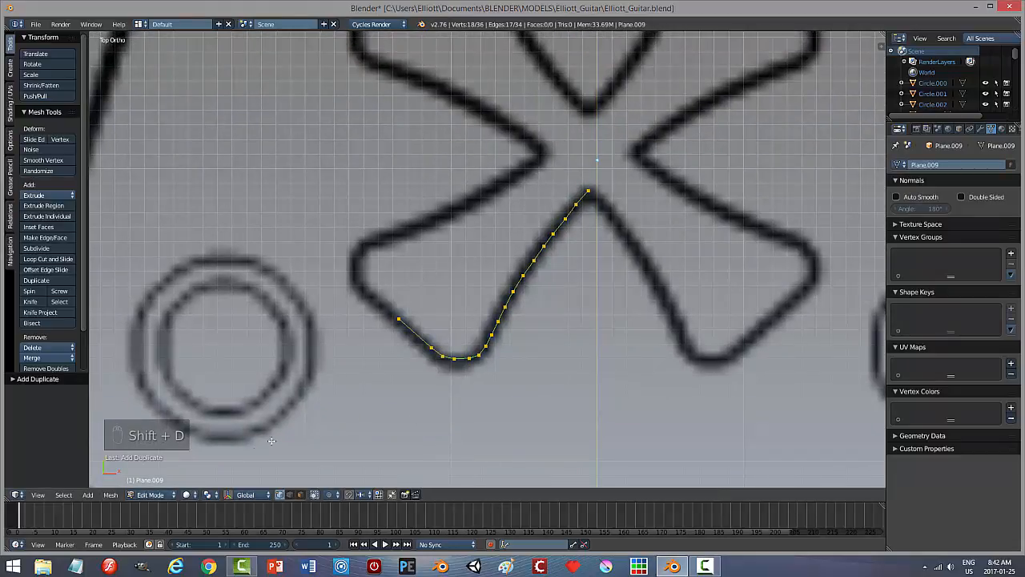
pyautogui.click(228, 494)
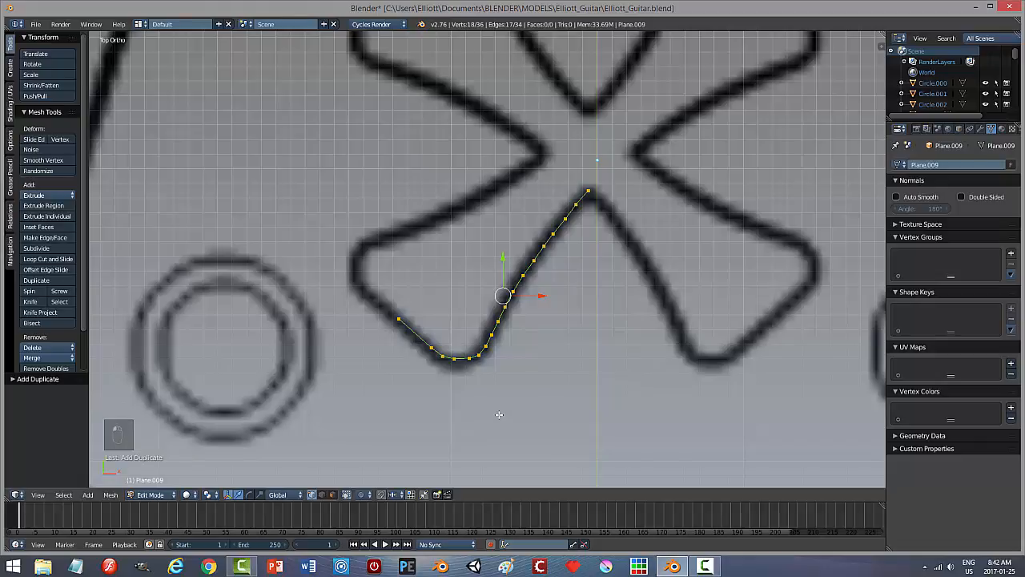
pyautogui.write('r18')
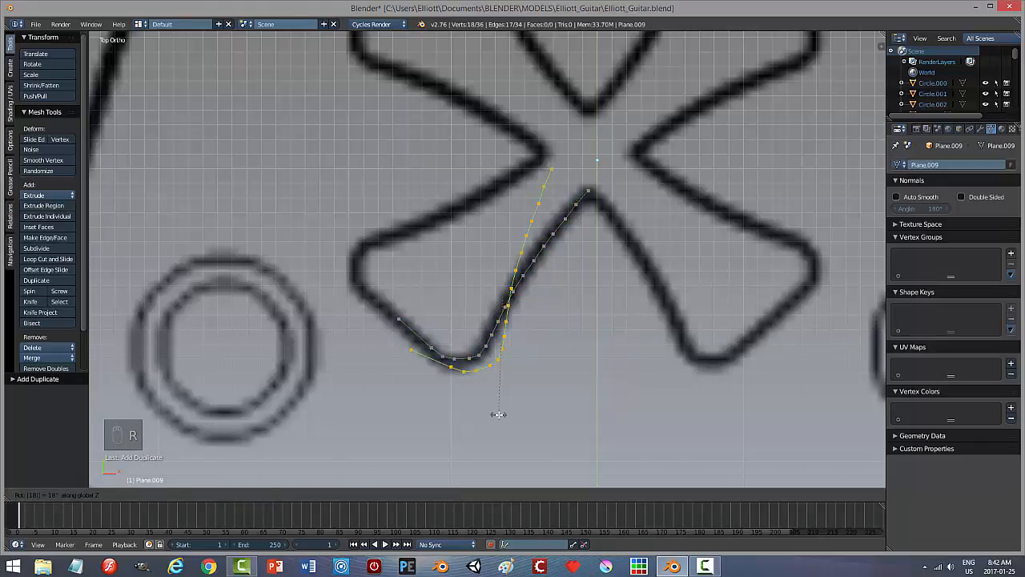
pyautogui.write('0')
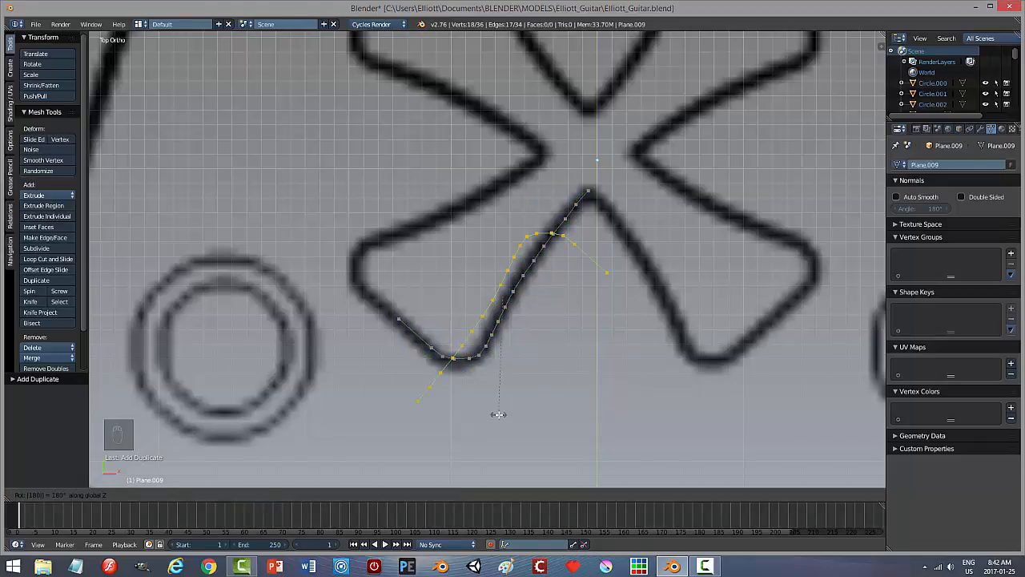
pyautogui.press('Return')
# Step: Flip the duplicated chain by rotating it 180° about the global X axis
pyautogui.write('r')
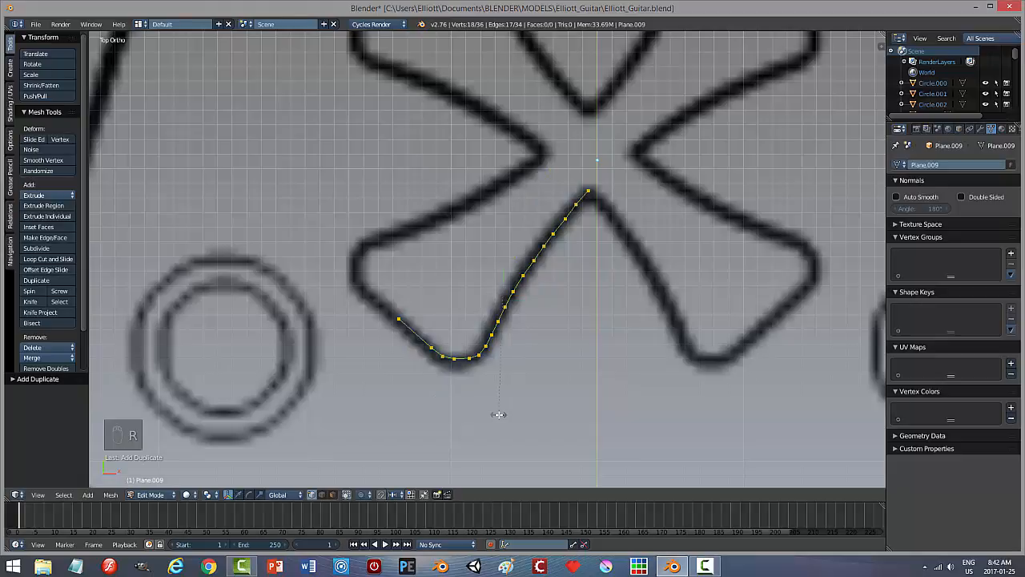
pyautogui.write('x180')
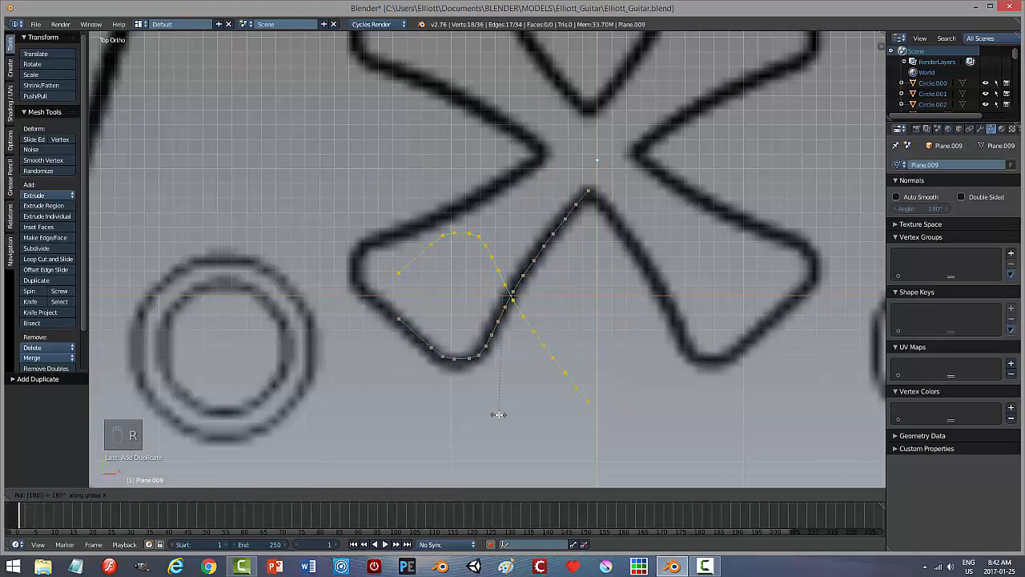
pyautogui.press('Return')
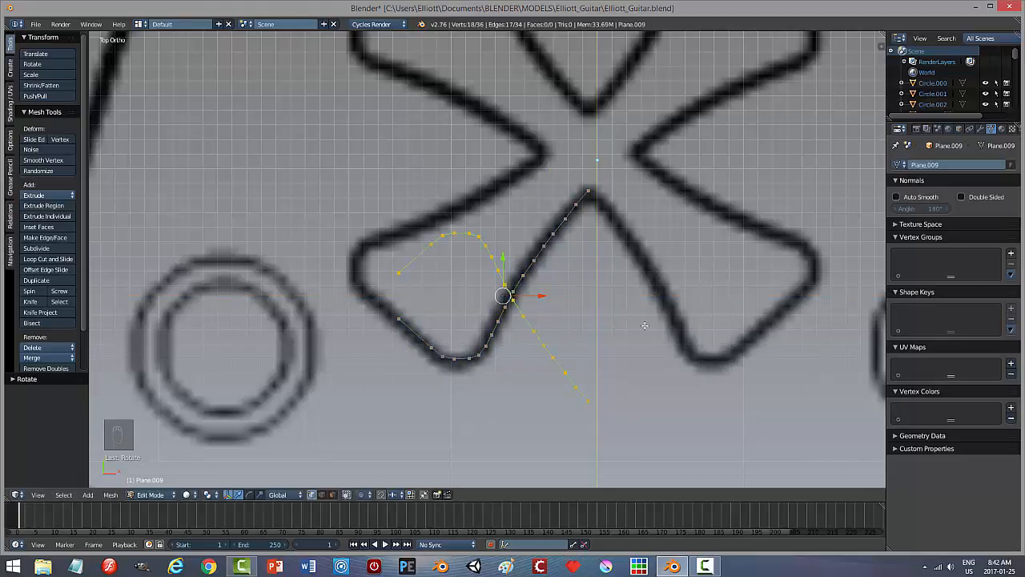
# Step: Turn the flipped copy so its curved edge slopes up toward the ornament's center, and move it beside the lower-left arm's outer corner
pyautogui.press('r')
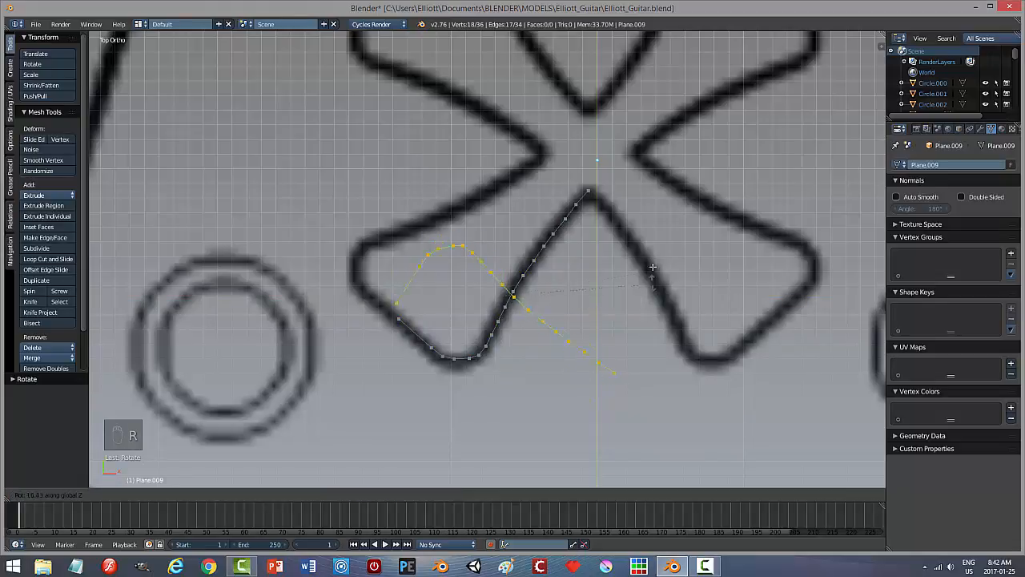
pyautogui.click(483, 135)
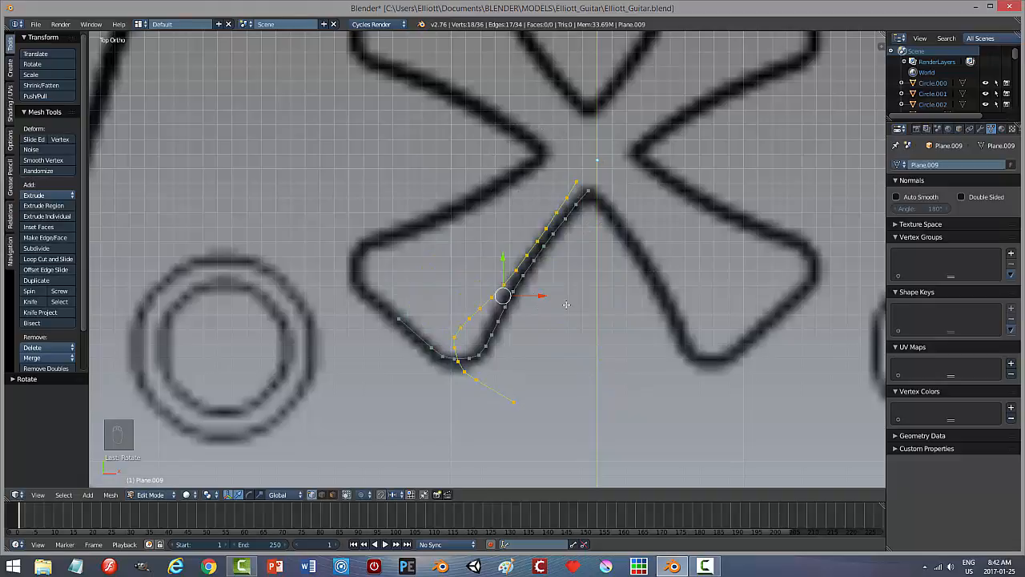
pyautogui.press('g')
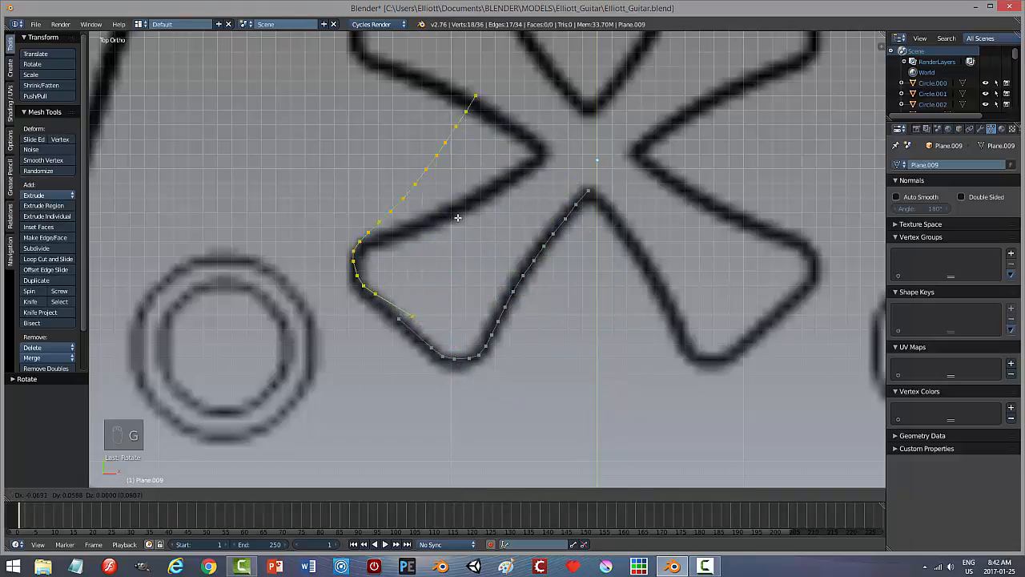
pyautogui.click(443, 215)
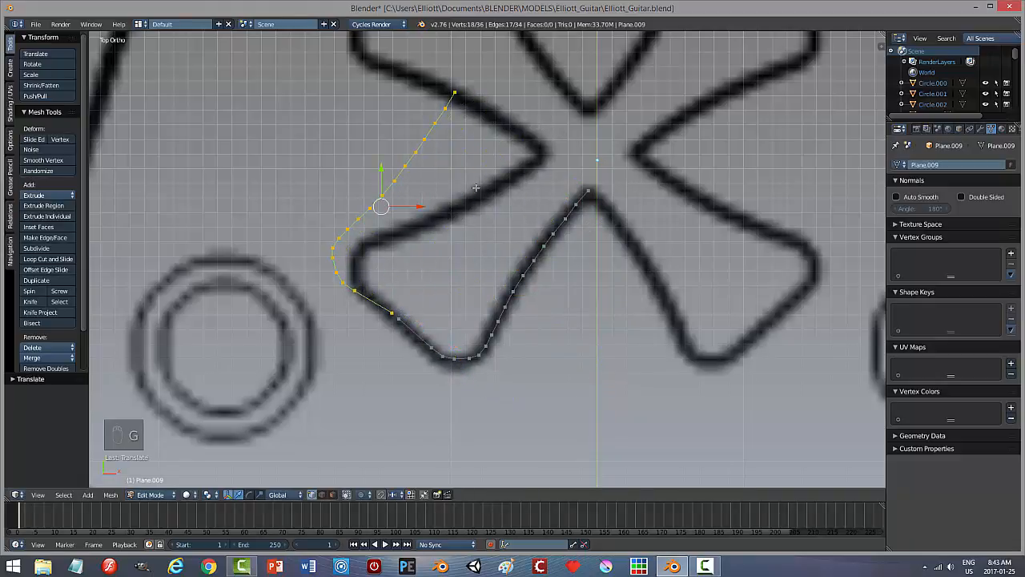
# Step: Rotate the copy clockwise and move it just above the lower-left arm's upper curved edge
pyautogui.press('r')
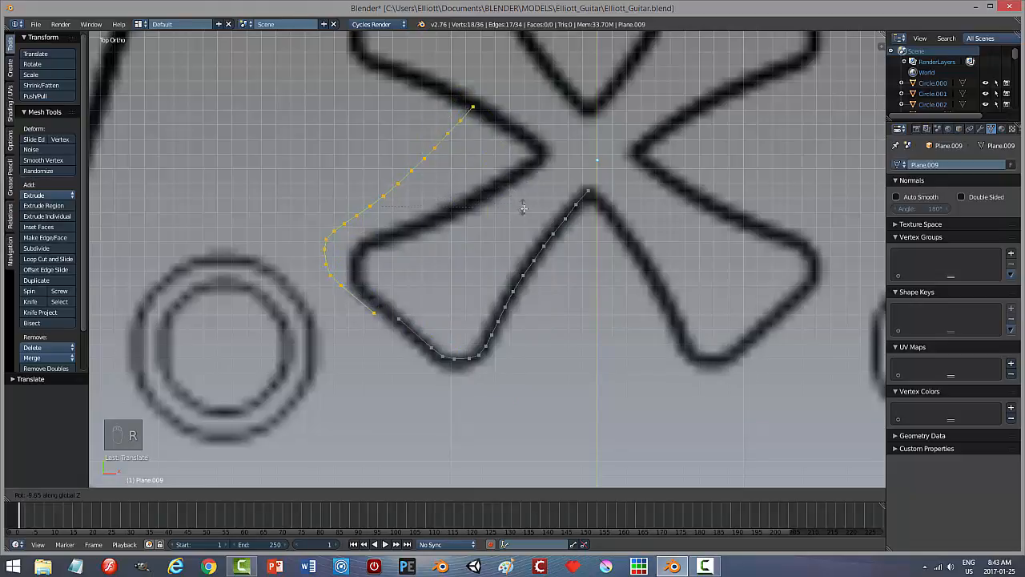
pyautogui.click(531, 229)
pyautogui.press('g')
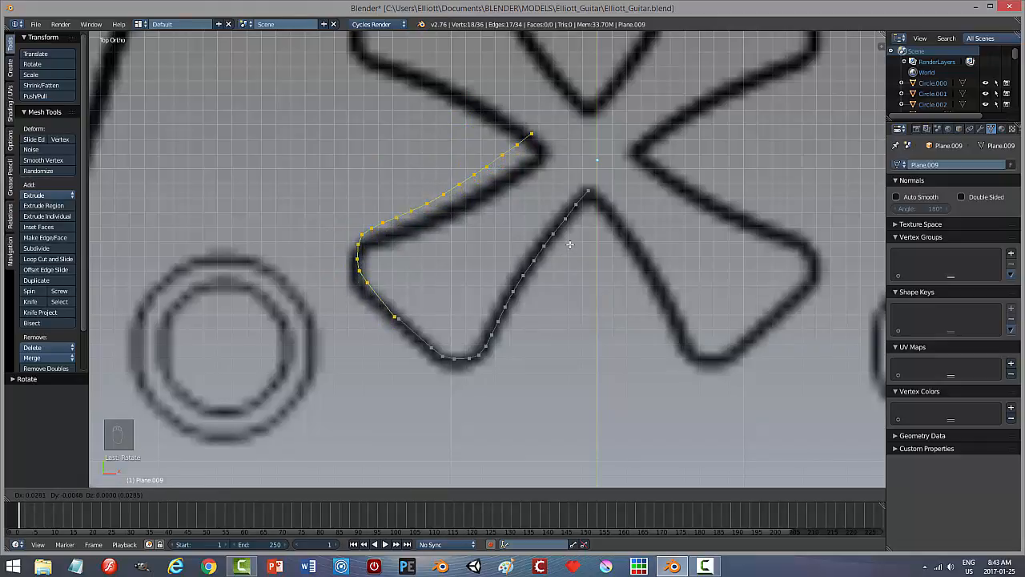
pyautogui.click(569, 244)
# Step: Fine-tune the copy's rotation and shift it along X and Y until its inner tip meets the ornament's left notch
pyautogui.press('r')
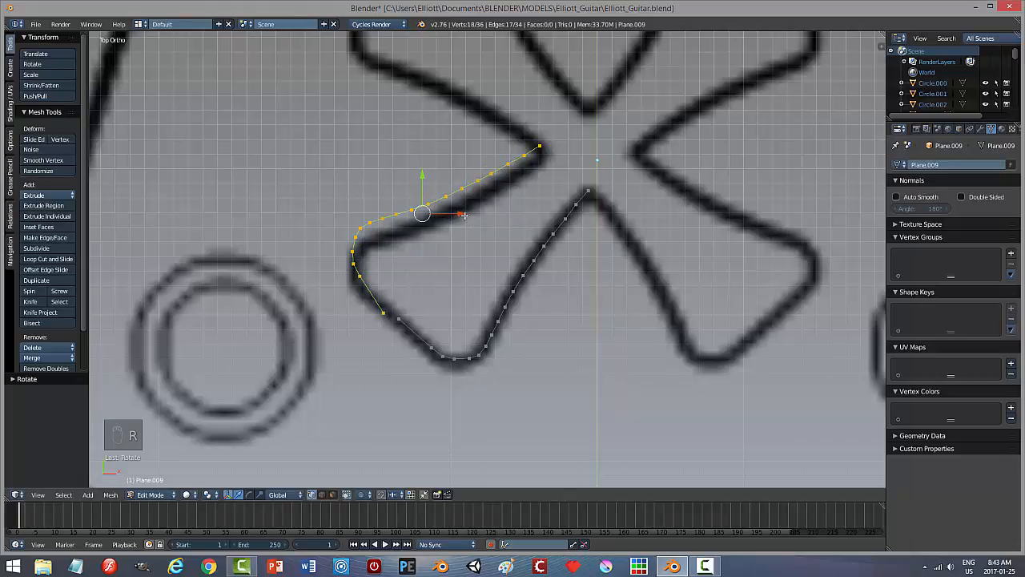
pyautogui.click(462, 214)
pyautogui.press('g')
pyautogui.press('x')
pyautogui.click(469, 220)
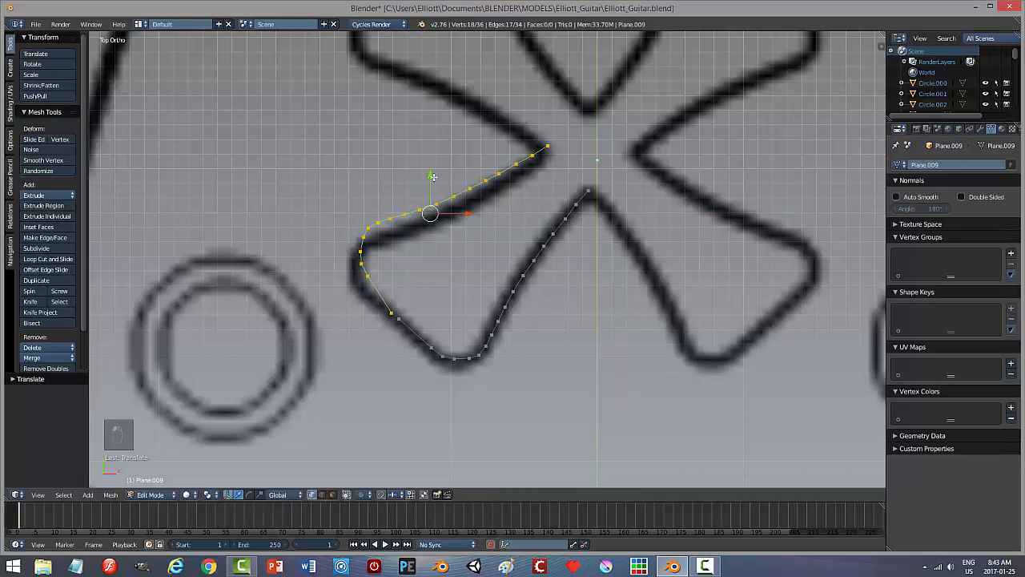
pyautogui.moveTo(433, 177); pyautogui.dragTo(472, 203)
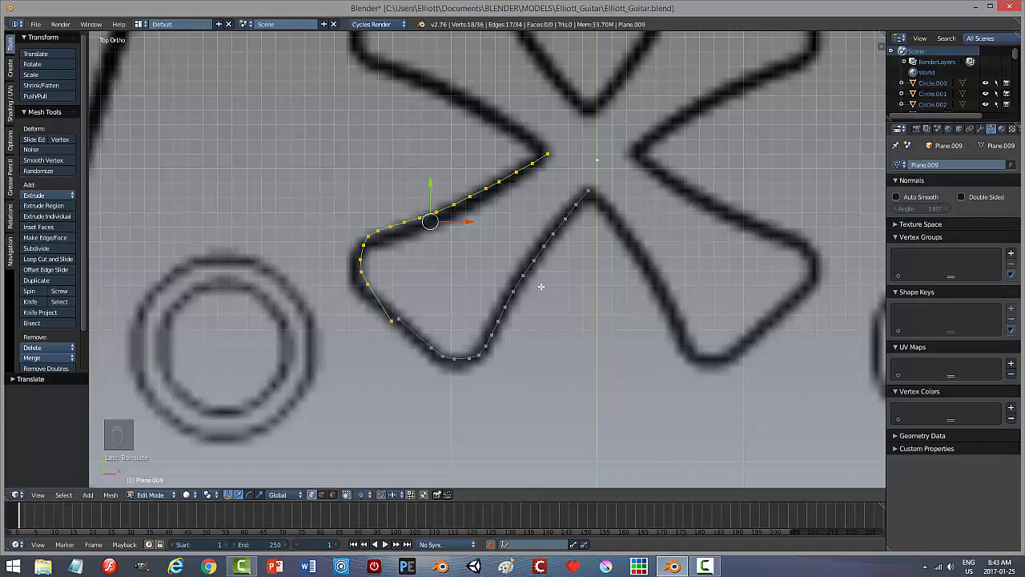
# Step: Rotate the copy counterclockwise and move it so its straight end overlaps the original chain along the arm's outer end
pyautogui.press('r')
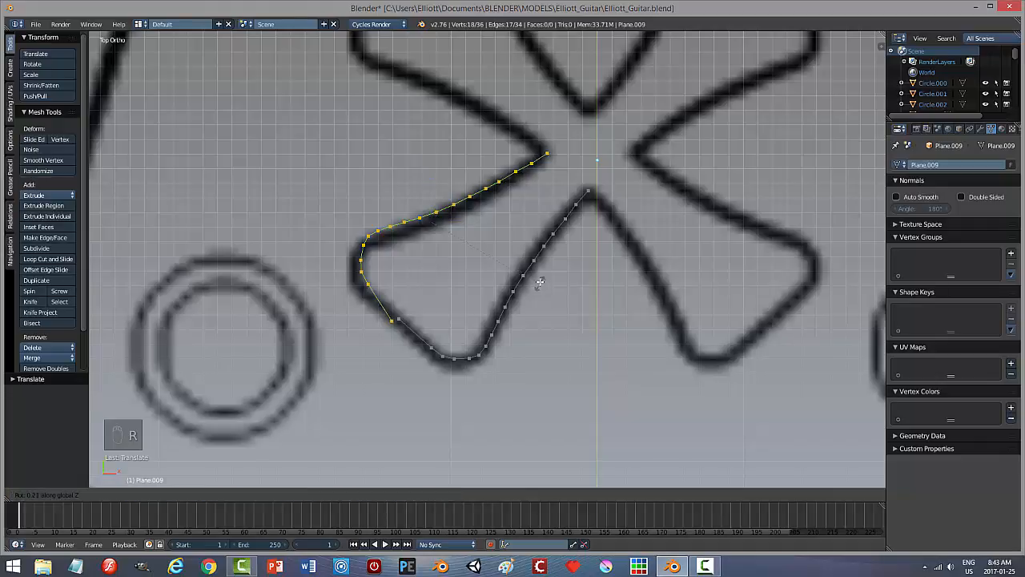
pyautogui.click(508, 246)
pyautogui.press('g')
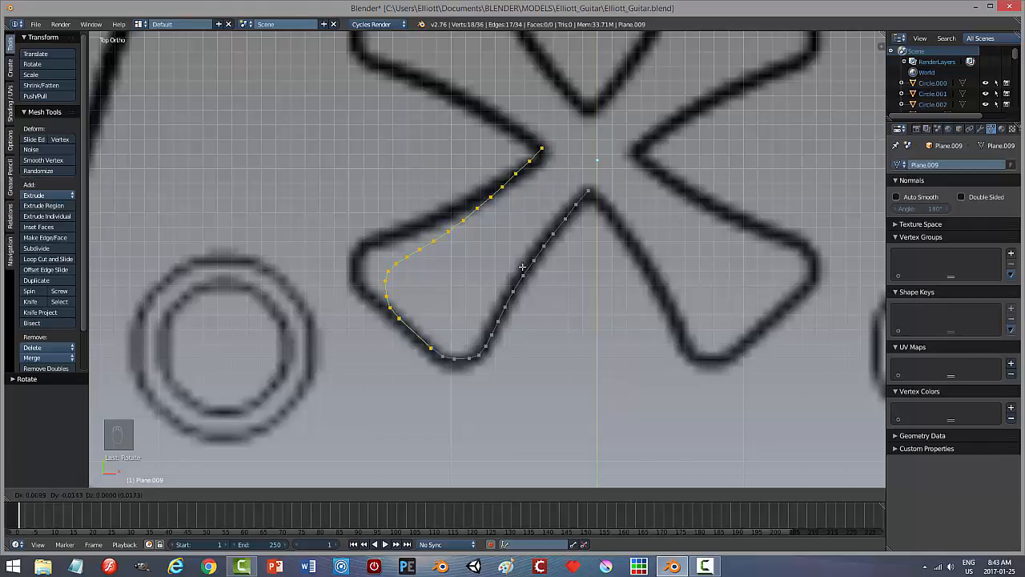
pyautogui.click(522, 267)
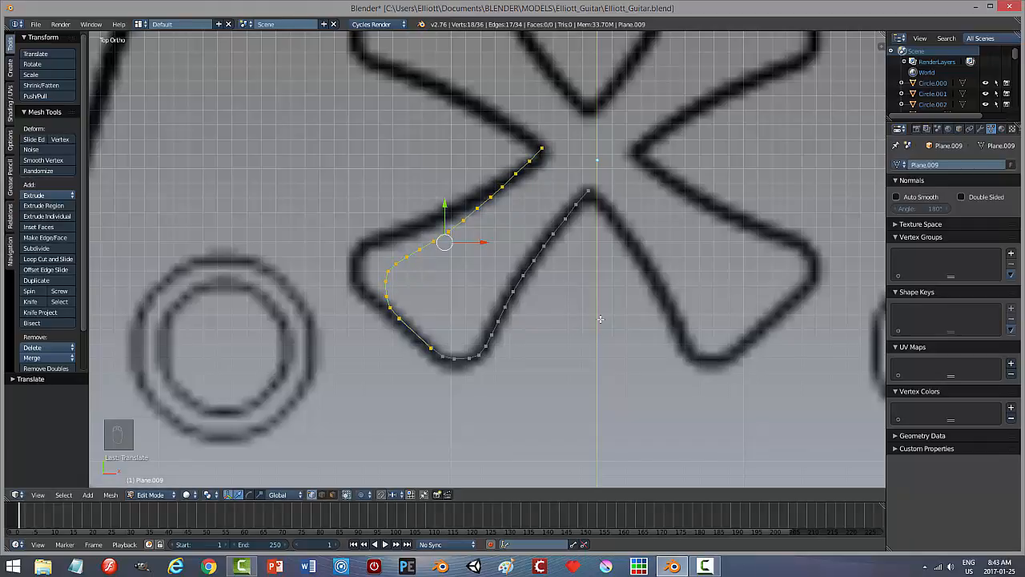
# Step: Delete the copy's end vertex where it overlaps the original chain near the arm's bottom corner
pyautogui.rightClick(431, 348)
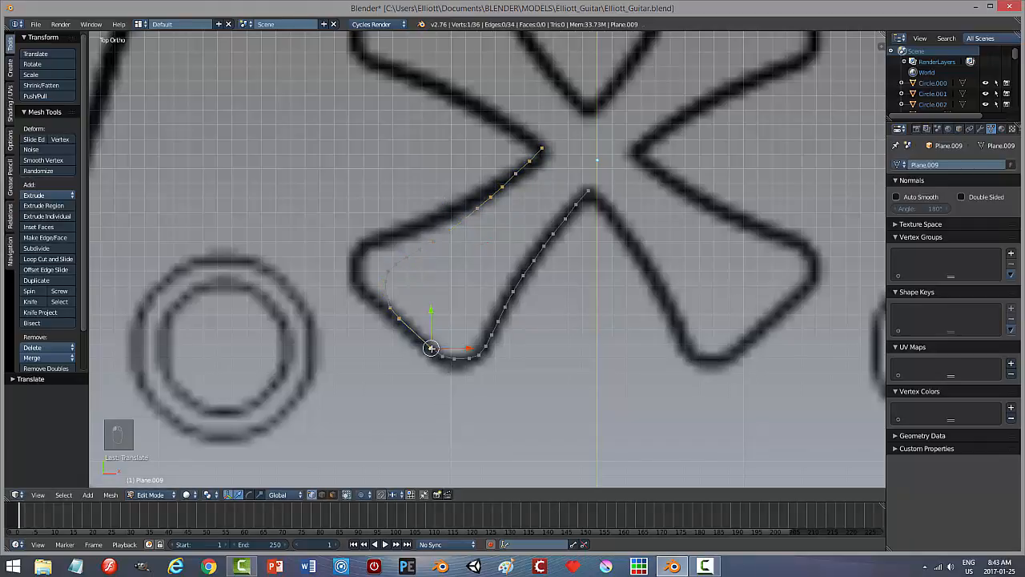
pyautogui.press('x')
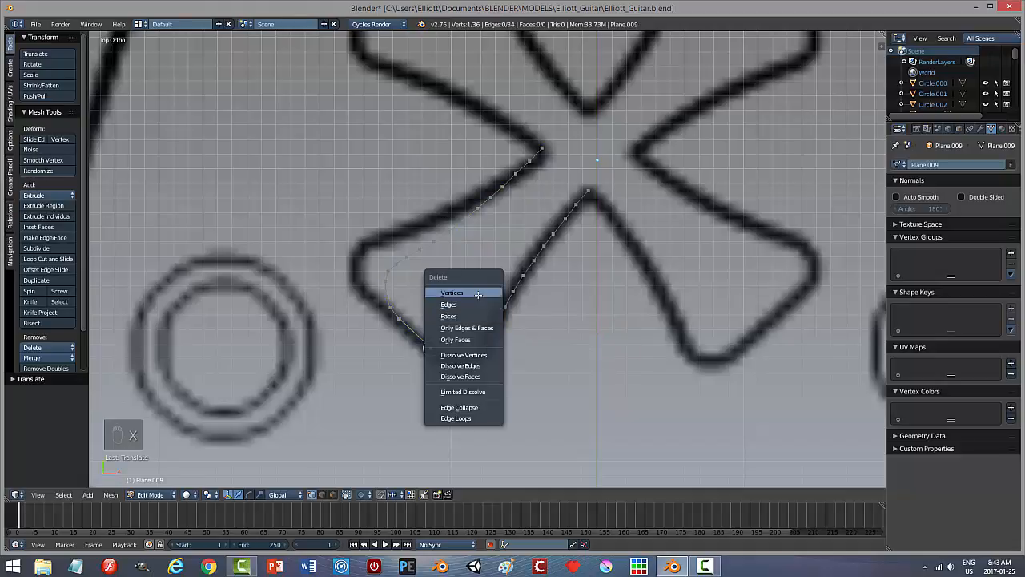
pyautogui.click(460, 291)
# Step: Try to delete the copy's next overlapping vertex and join the two chains' open ends with an edge
pyautogui.rightClick(398, 319)
pyautogui.press('x')
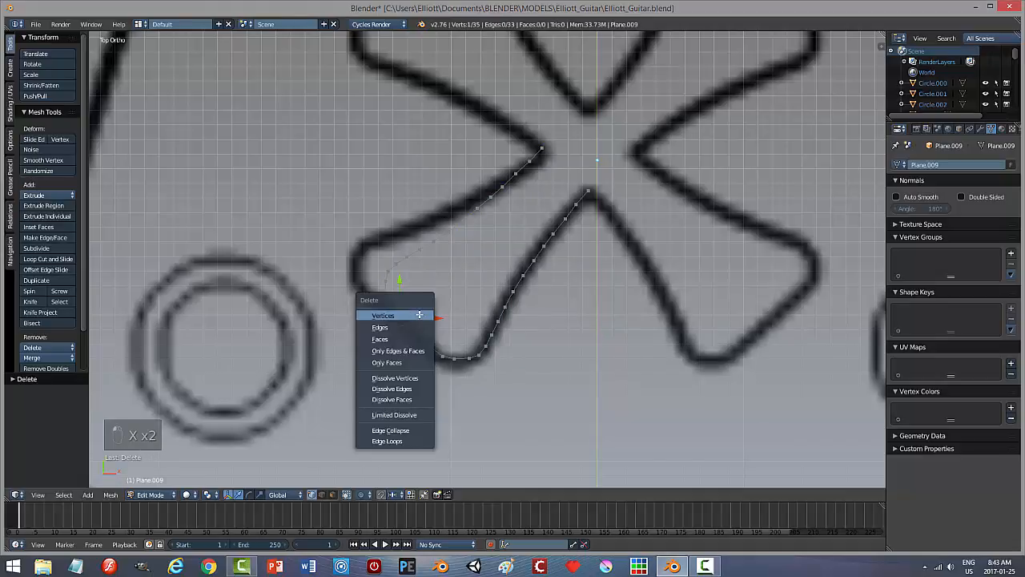
pyautogui.click(420, 314)
pyautogui.rightClick(397, 314)
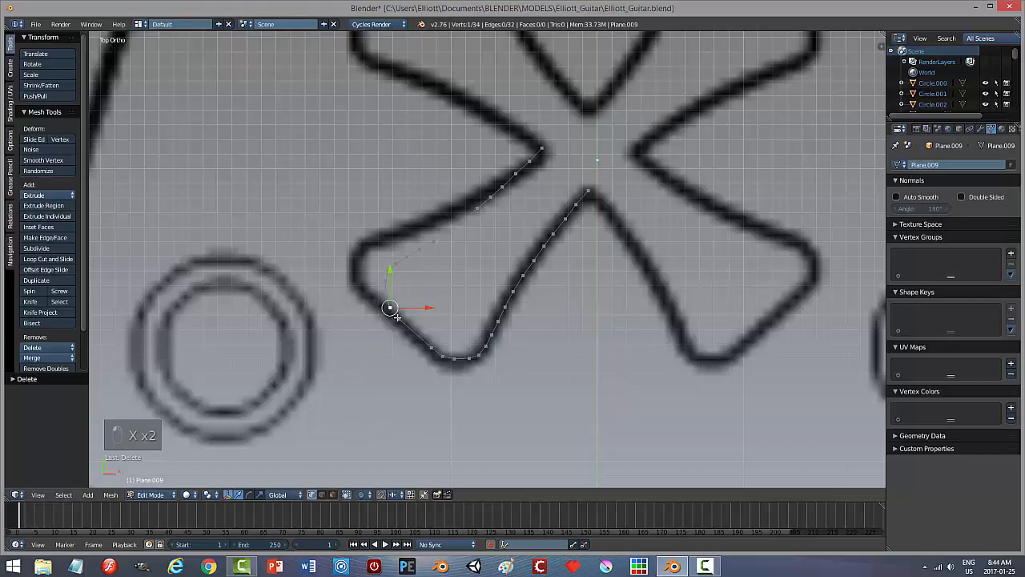
pyautogui.click(397, 317)
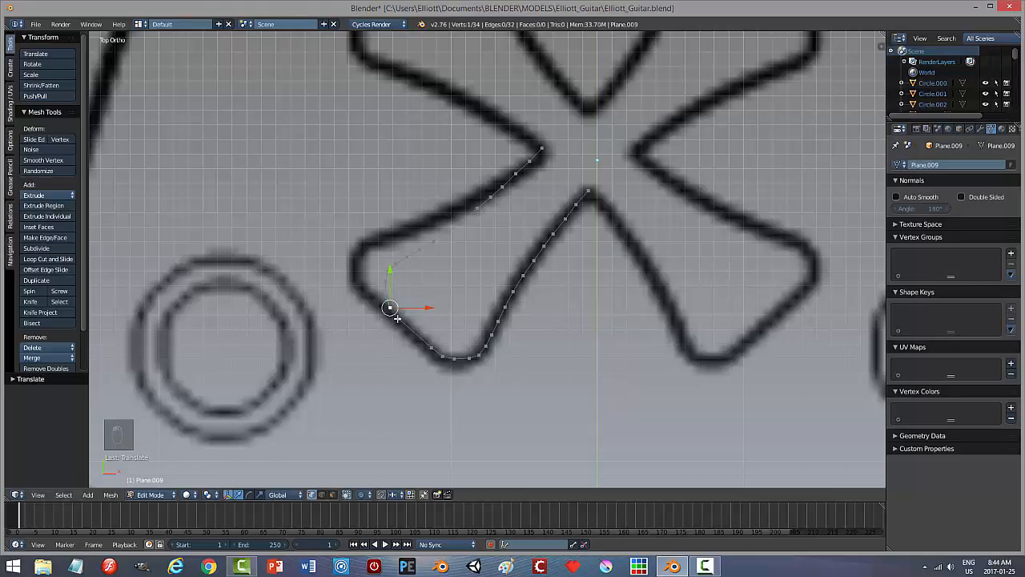
pyautogui.keyDown('shift'); pyautogui.rightClick(398, 318); pyautogui.keyUp('shift')
pyautogui.press('f')
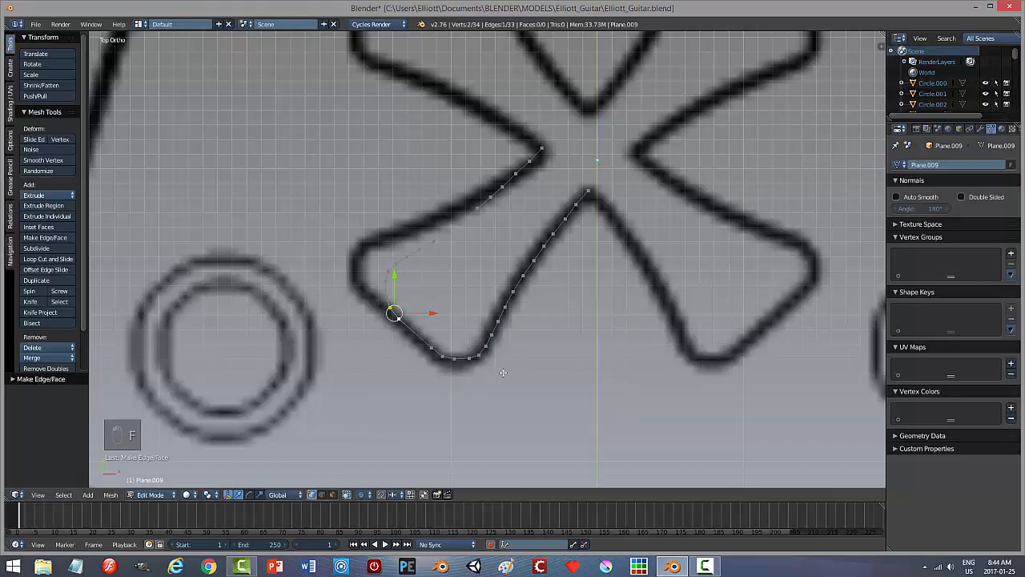
pyautogui.press('a')
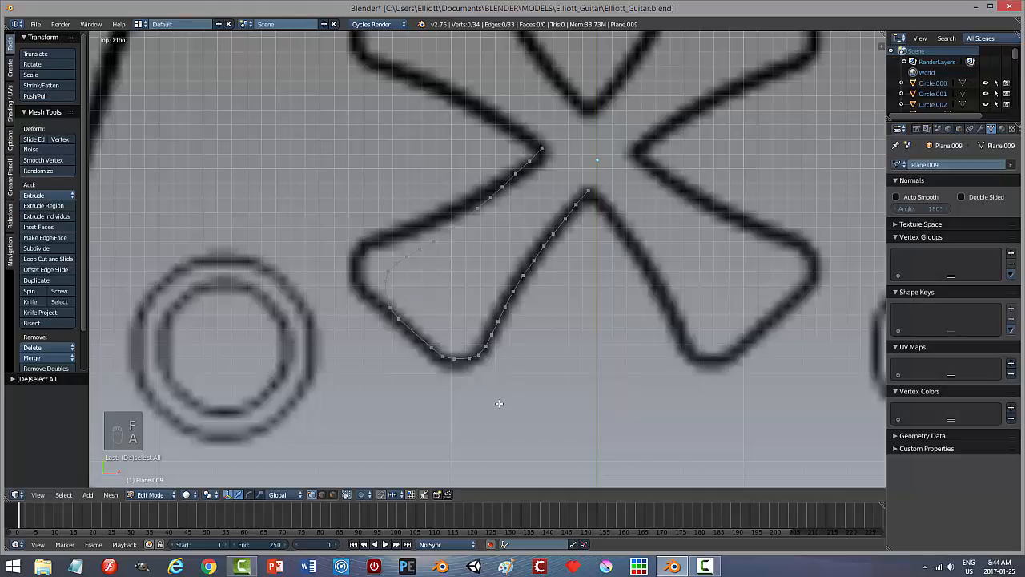
# Step: Undo the connecting edge and the second vertex deletion
pyautogui.hotkey('ctrl', 'z')
pyautogui.hotkey('ctrl', 'z')
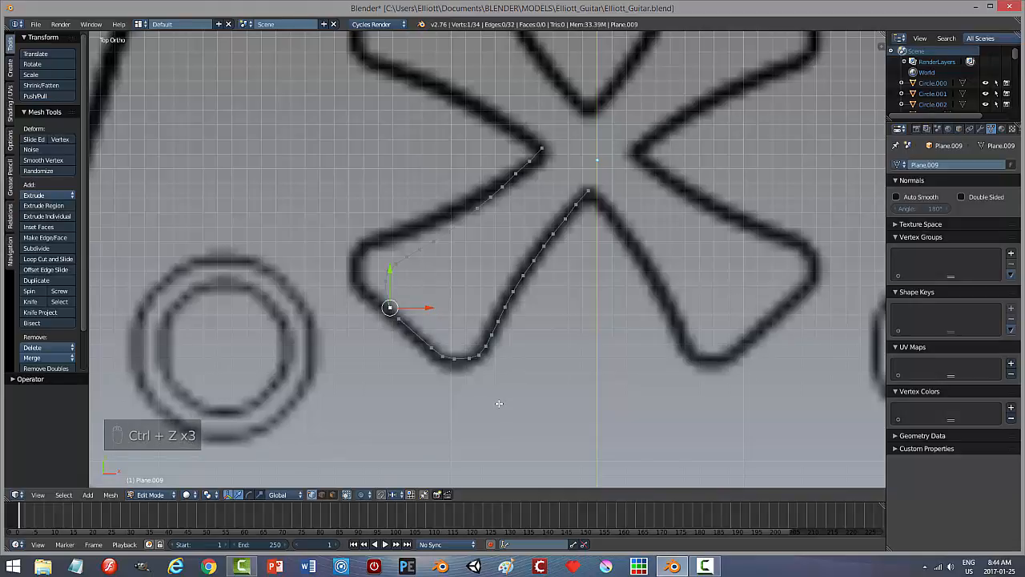
pyautogui.hotkey('ctrl', 'z')
pyautogui.hotkey('ctrl', 'z')
# Step: Merge the two overlapping vertices at the middle of the arm's outer end at their center
pyautogui.scroll(3, 435, 428)
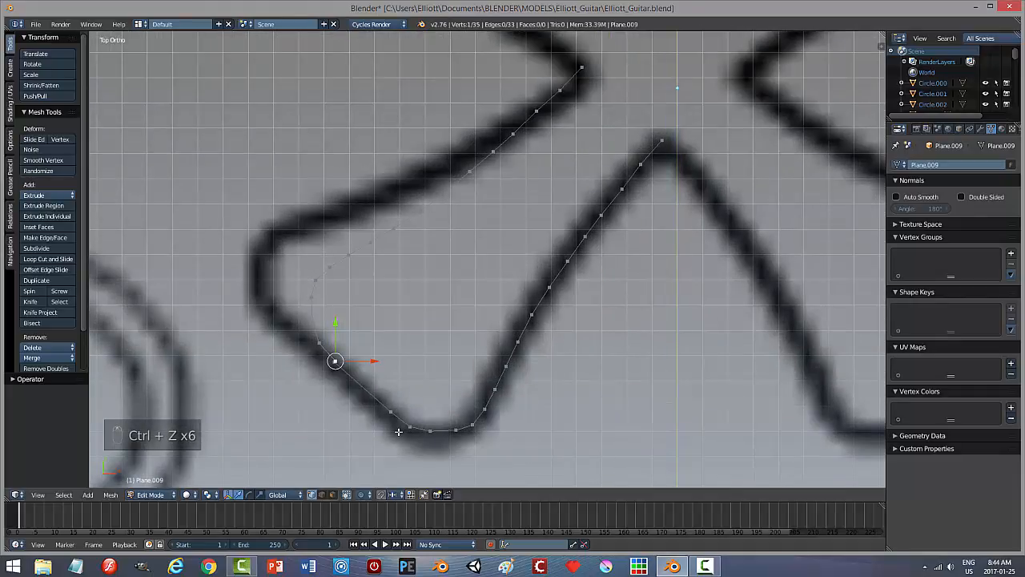
pyautogui.press('a')
pyautogui.press('b')
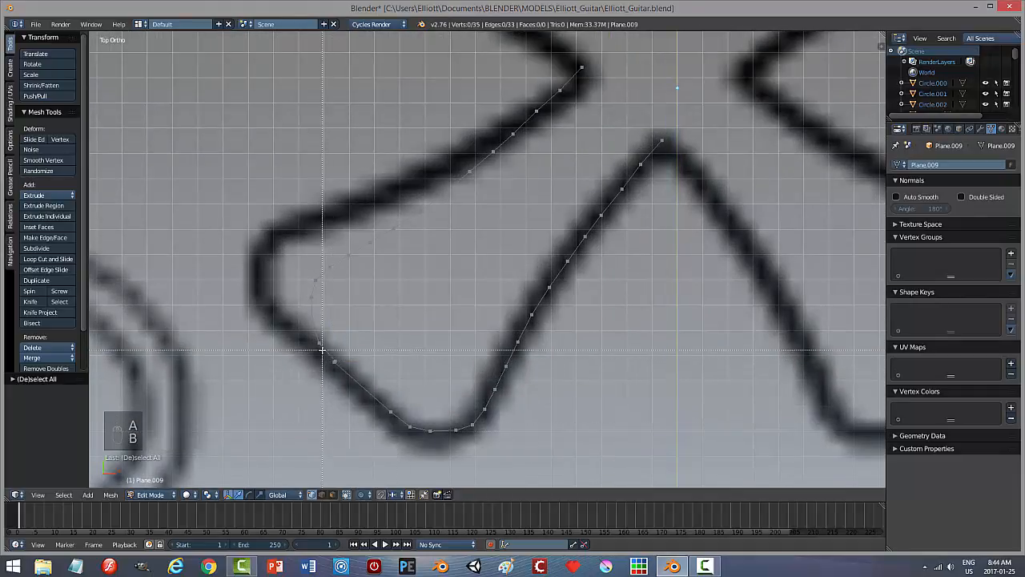
pyautogui.moveTo(323, 350); pyautogui.dragTo(354, 374)
pyautogui.hotkey('alt', 'm')
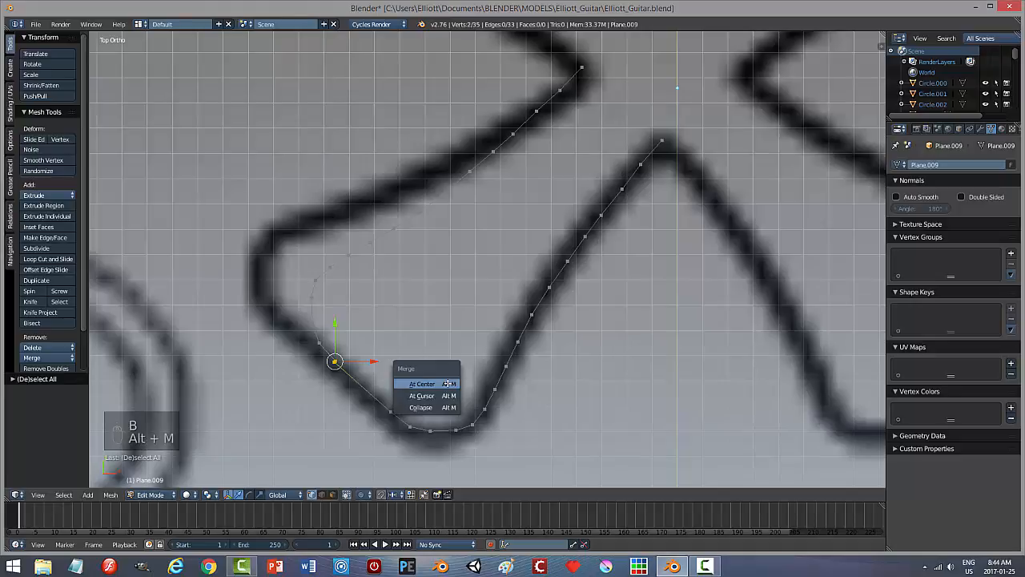
pyautogui.click(447, 382)
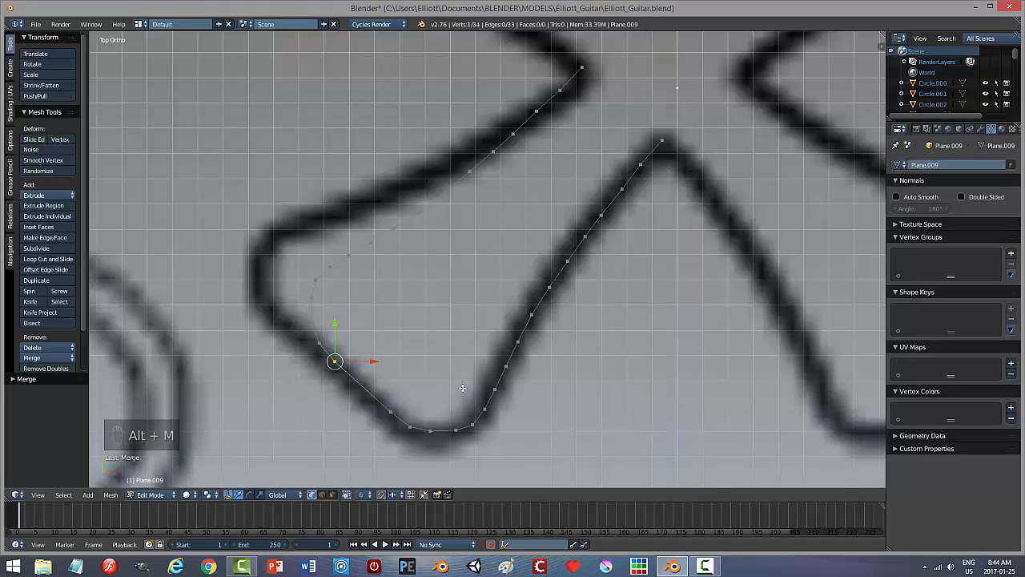
# Step: Select the whole traced arm outline and set the transform orientation to Normal
pyautogui.press('a')
pyautogui.scroll(-5, 397, 311)
pyautogui.press('a')
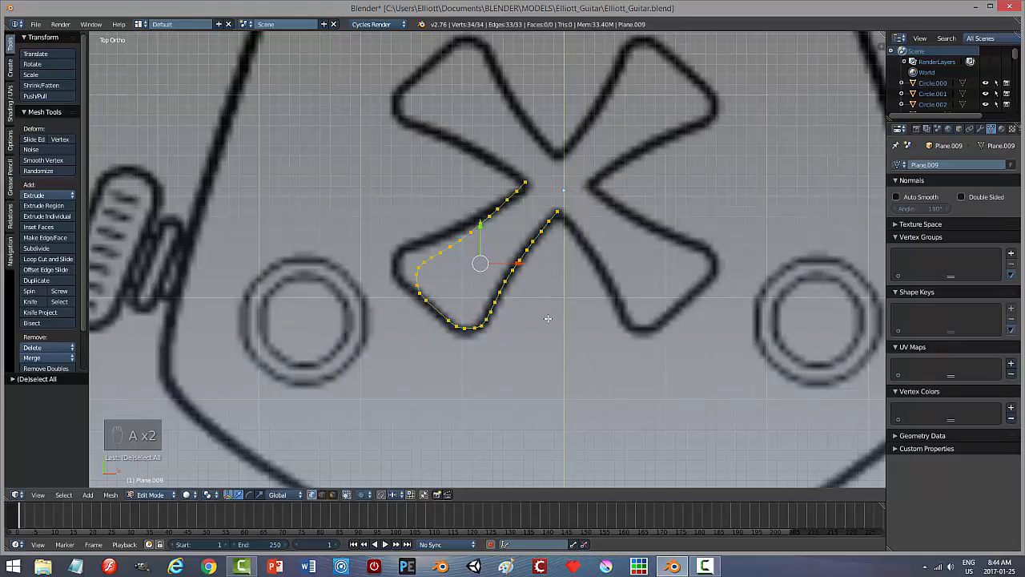
pyautogui.click(276, 494)
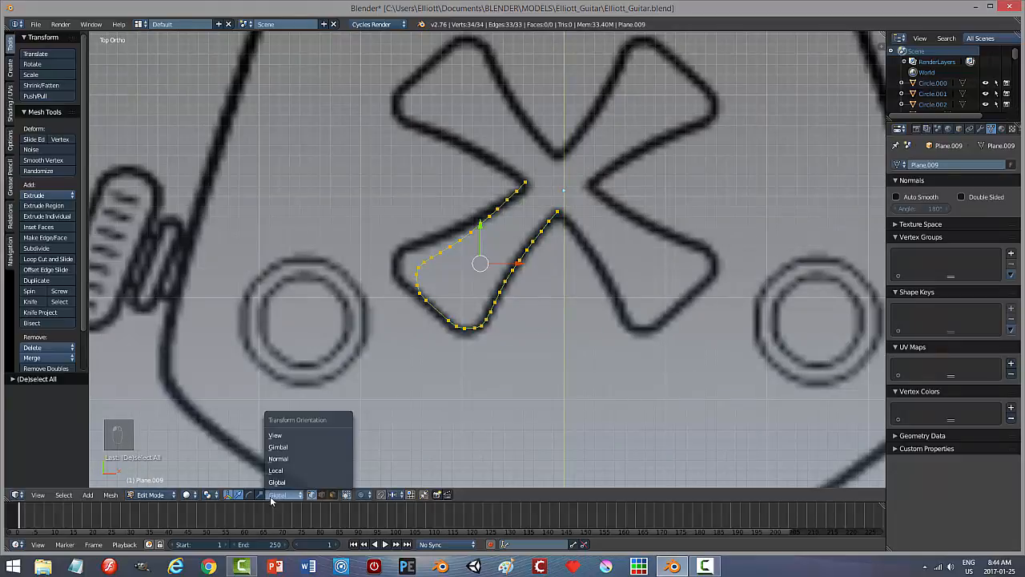
pyautogui.click(289, 460)
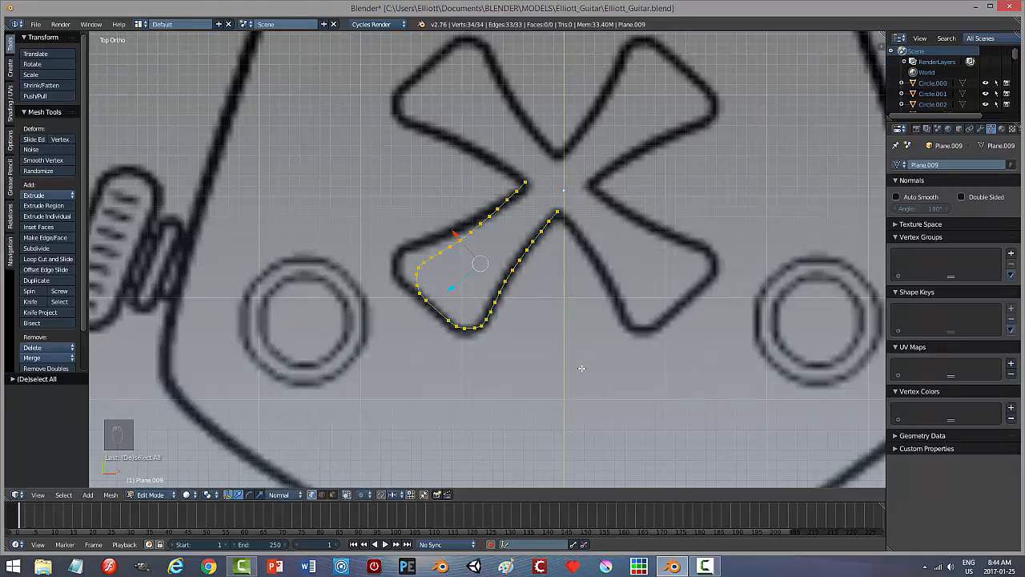
# Step: Duplicate the arm outline, rotate the copy 180°, and move it along the normal axes until its open ends meet the original's
pyautogui.hotkey('shift', 'd')
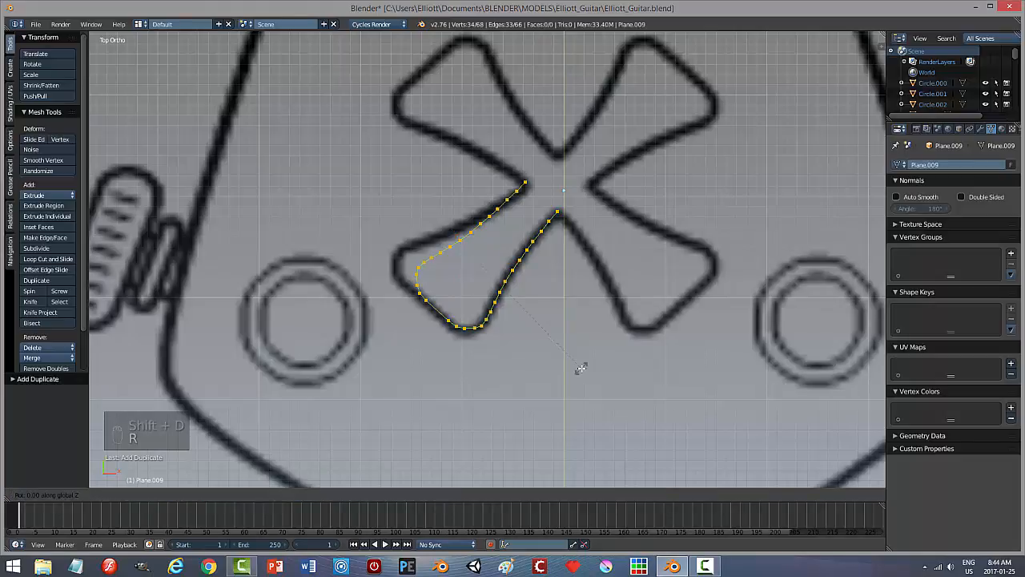
pyautogui.write('r180')
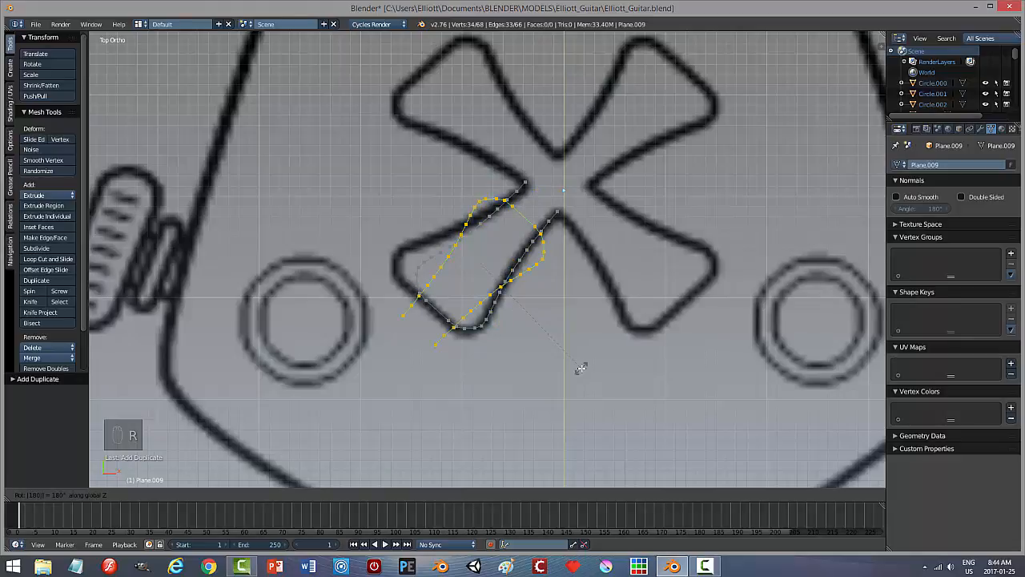
pyautogui.press('Return')
pyautogui.press('g')
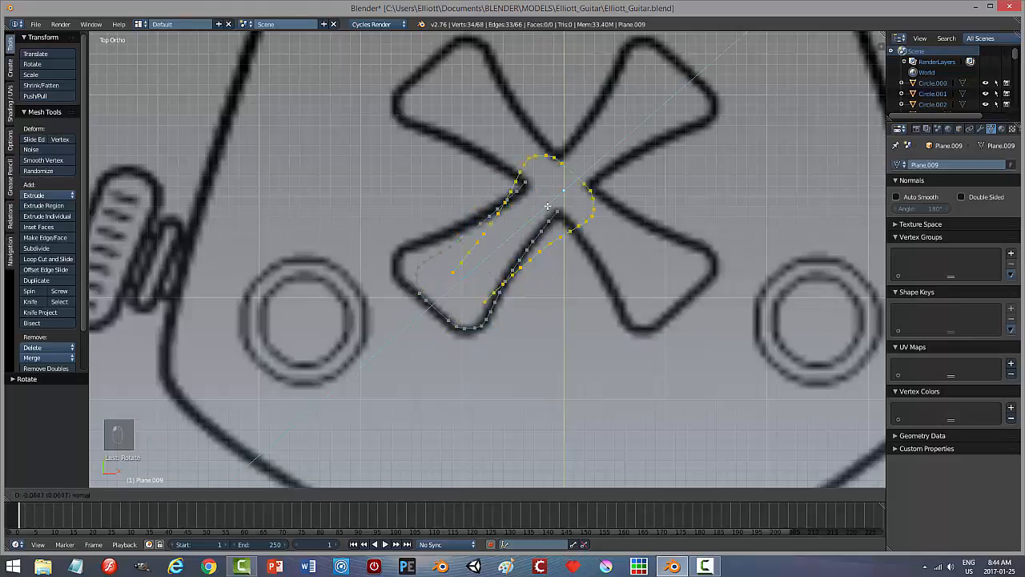
pyautogui.click(644, 166)
pyautogui.press('g')
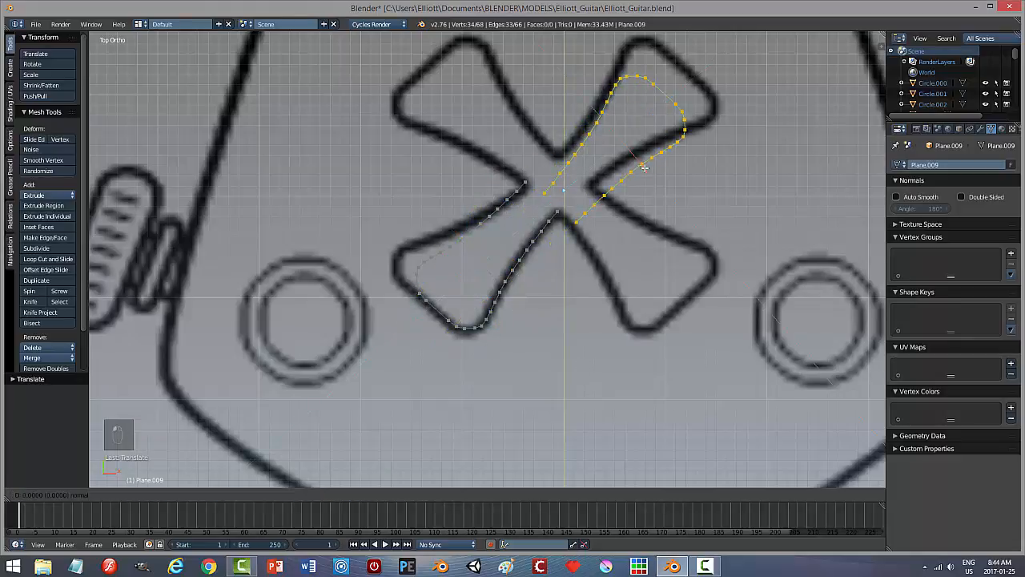
pyautogui.click(633, 154)
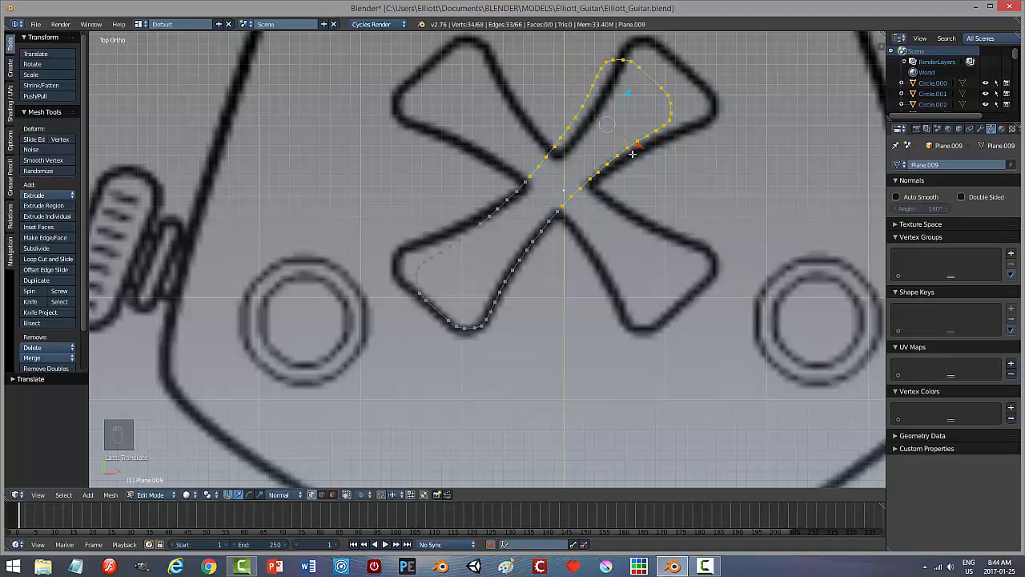
# Step: Try to join the still fully selected copy to the original arm's lower inner end vertex with Make Edge/Face, then undo it
pyautogui.scroll(2, 611, 294)
pyautogui.keyDown('shift'); pyautogui.moveTo(648, 233); pyautogui.dragTo(648, 310, button='middle'); pyautogui.keyUp('shift')
pyautogui.keyDown('shift'); pyautogui.rightClick(590, 267); pyautogui.keyUp('shift')
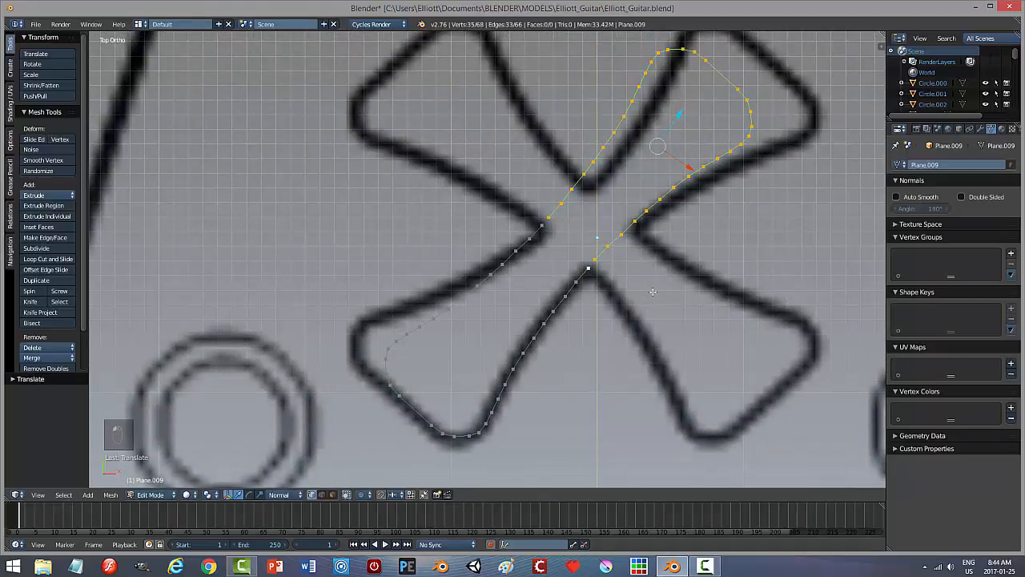
pyautogui.press('f')
pyautogui.press('a')
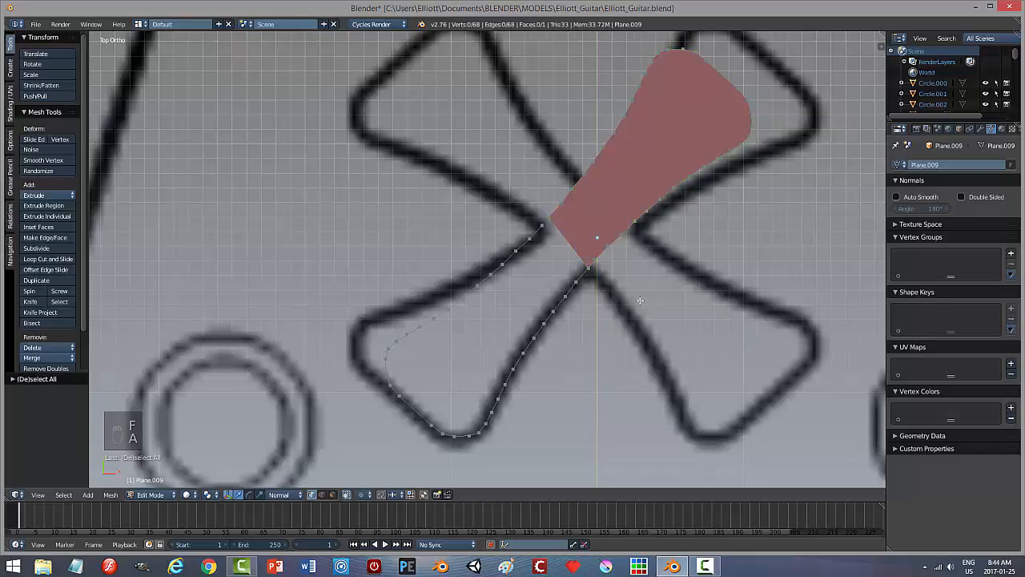
pyautogui.hotkey('ctrl', 'z')
pyautogui.hotkey('ctrl', 'z')
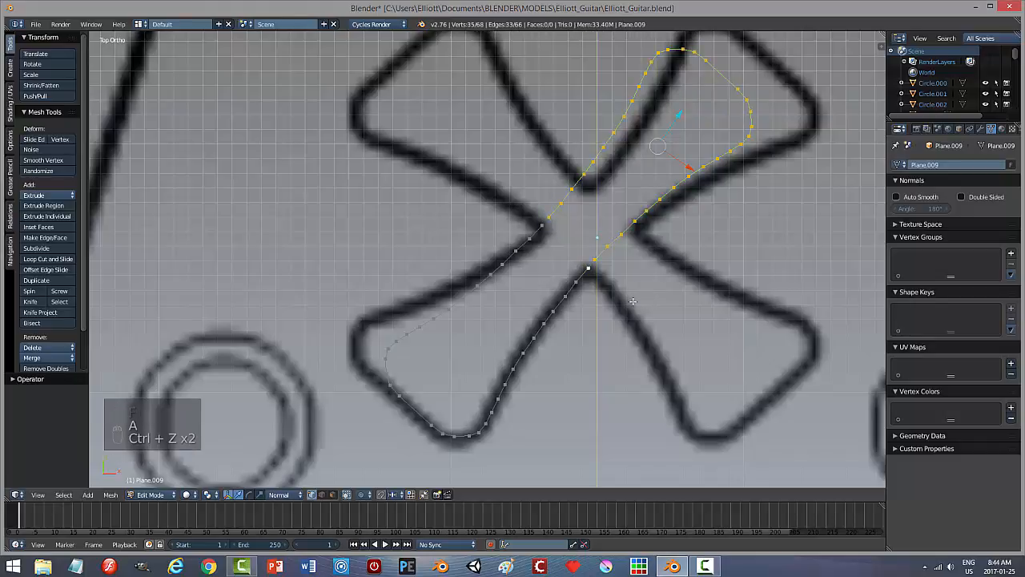
# Step: Hide the transform manipulator and connect both pairs of open end vertices between the two arms with edges
pyautogui.press('a')
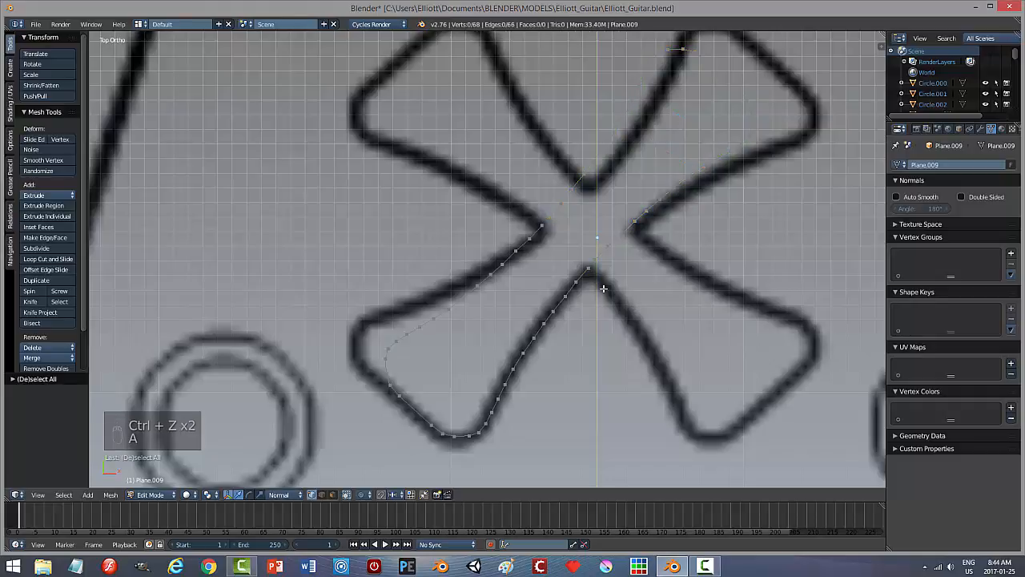
pyautogui.rightClick(589, 268)
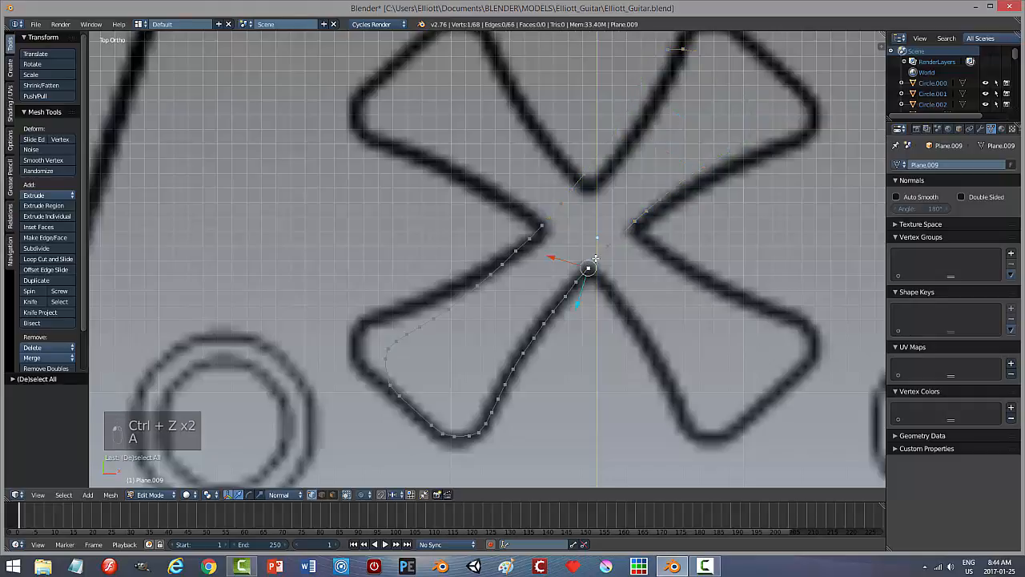
pyautogui.click(229, 494)
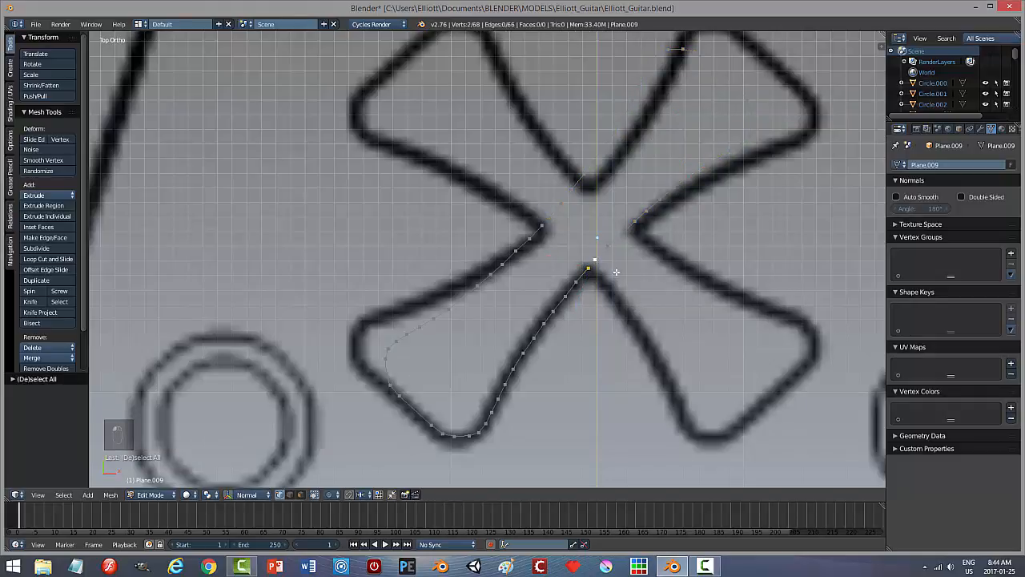
pyautogui.press('f')
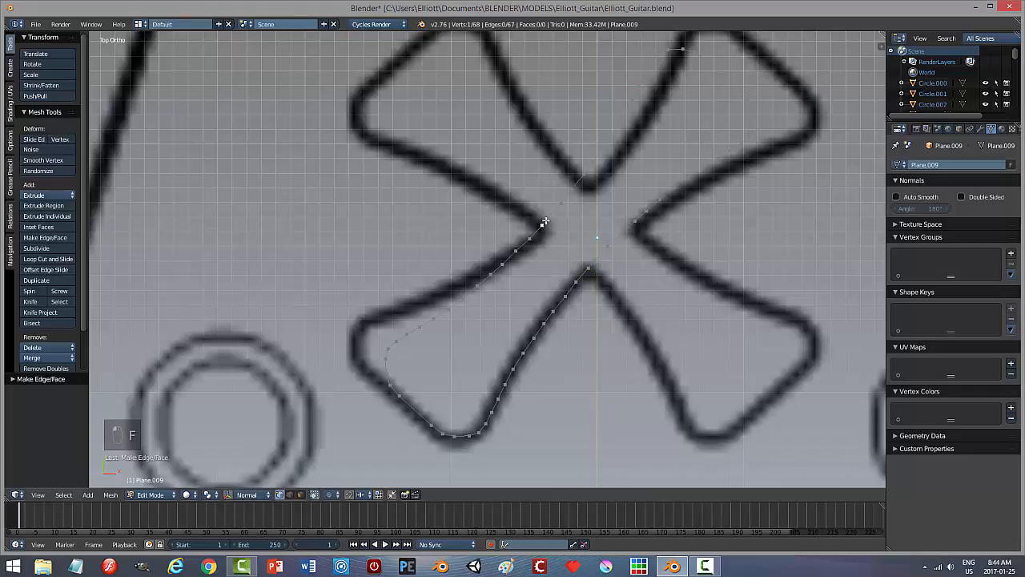
pyautogui.press('f')
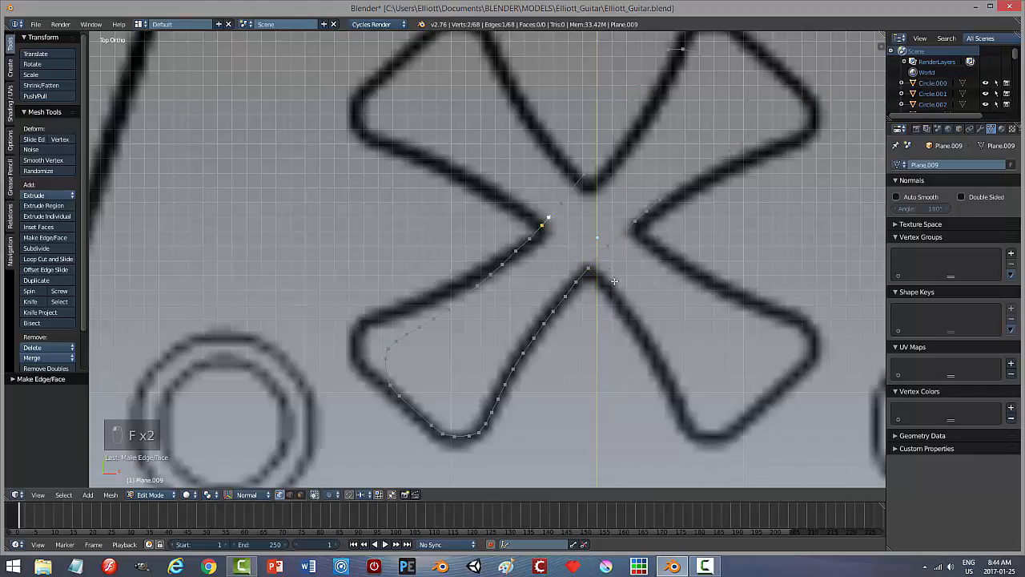
# Step: Duplicate the entire two-arm outline in place and rotate the copy 90° about the Z axis to form the crossing arms
pyautogui.press('a')
pyautogui.press('a')
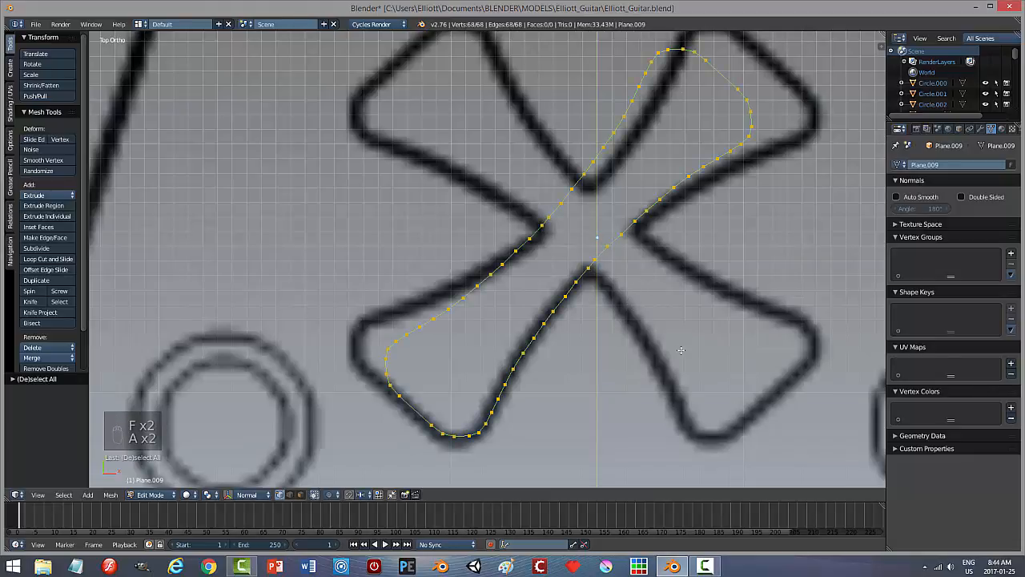
pyautogui.moveTo(677, 340)
pyautogui.keyDown('shift'); pyautogui.mouseDown(button='middle')
pyautogui.moveTo(689, 368)
pyautogui.moveTo(669, 337)
pyautogui.mouseUp(button='middle'); pyautogui.keyUp('shift')
pyautogui.scroll(-1, 691, 369)
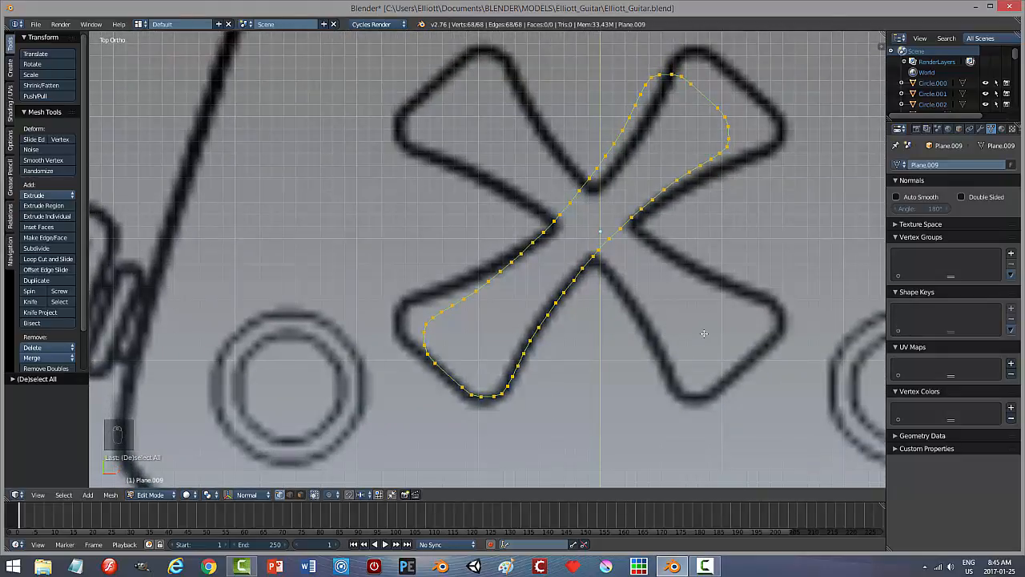
pyautogui.hotkey('shift', 'd')
pyautogui.rightClick(704, 333)
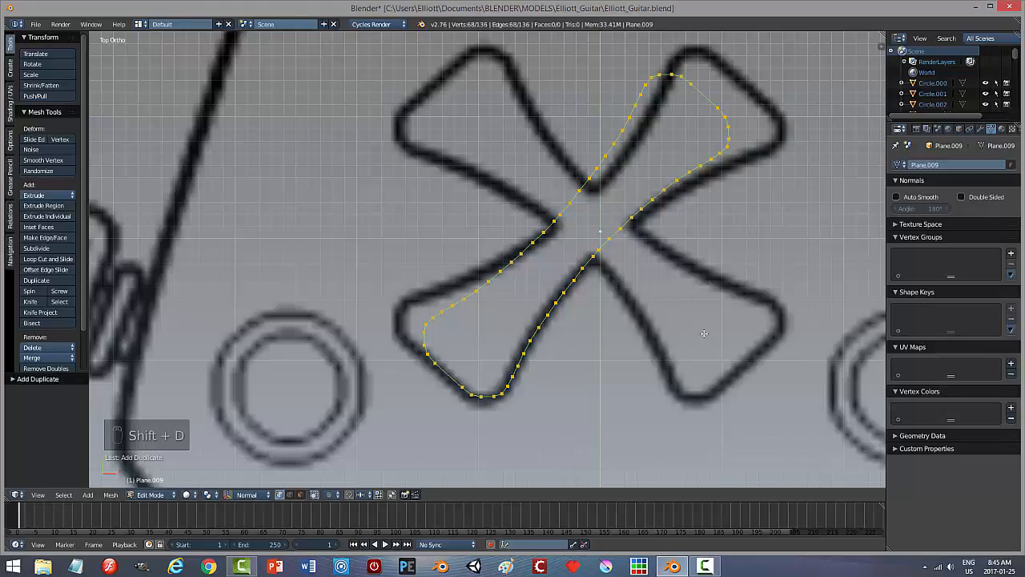
pyautogui.press('r')
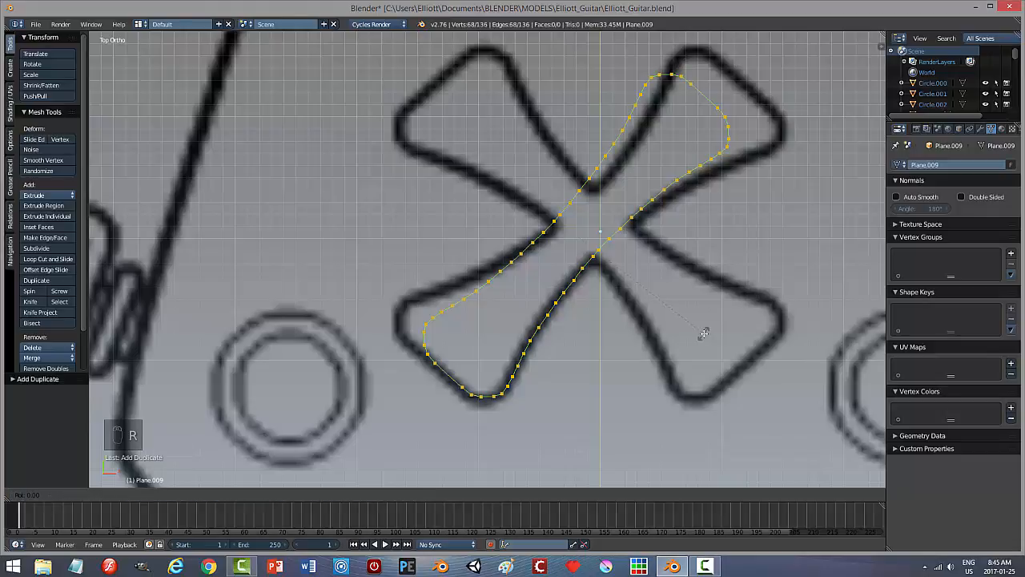
pyautogui.press('z')
pyautogui.press('9')
pyautogui.press('0')
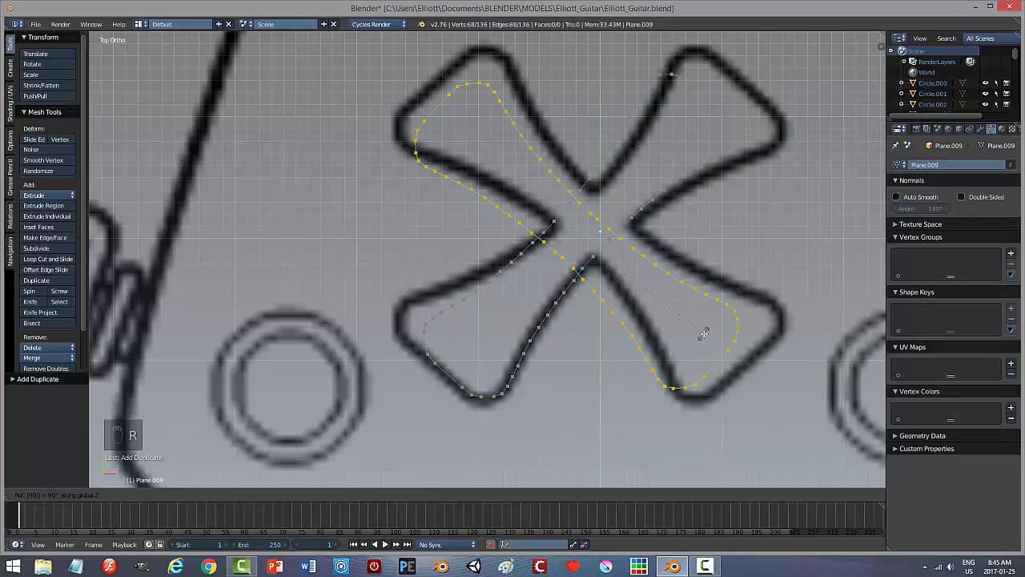
pyautogui.click(704, 333)
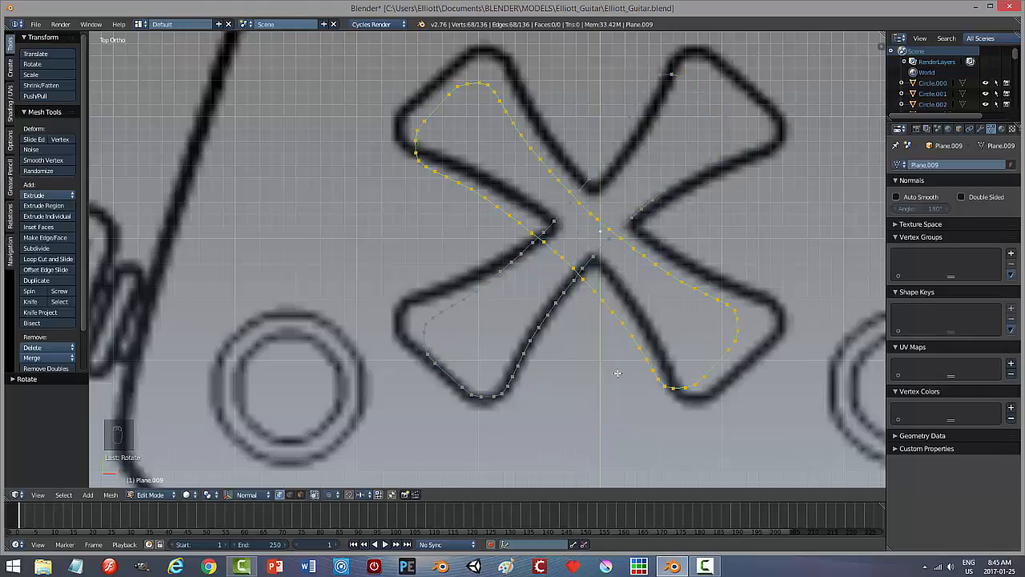
# Step: Select all vertices and fill both crossing outlines with faces
pyautogui.scroll(3, 562, 284)
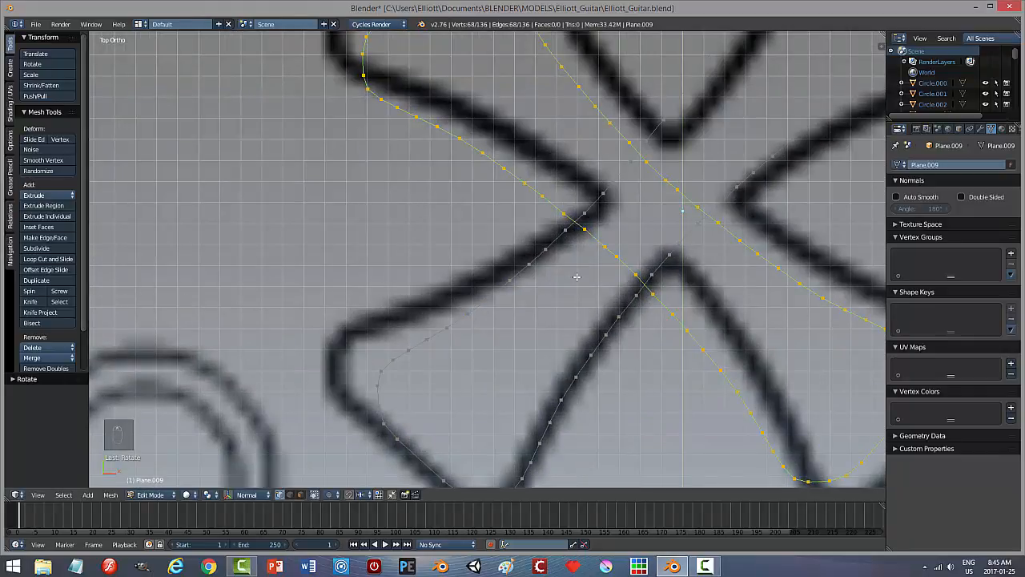
pyautogui.scroll(-2, 566, 234)
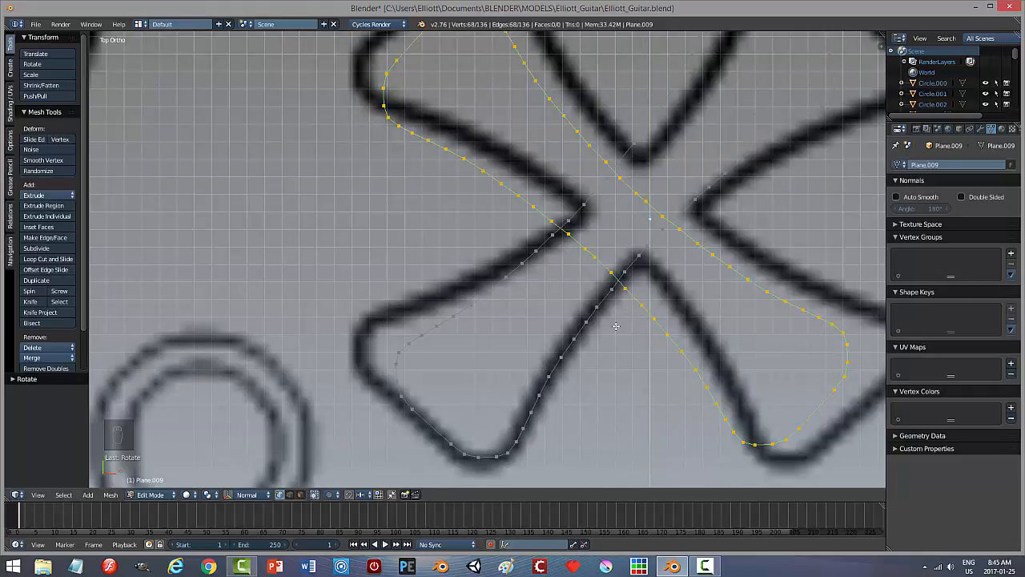
pyautogui.press('a')
pyautogui.press('a')
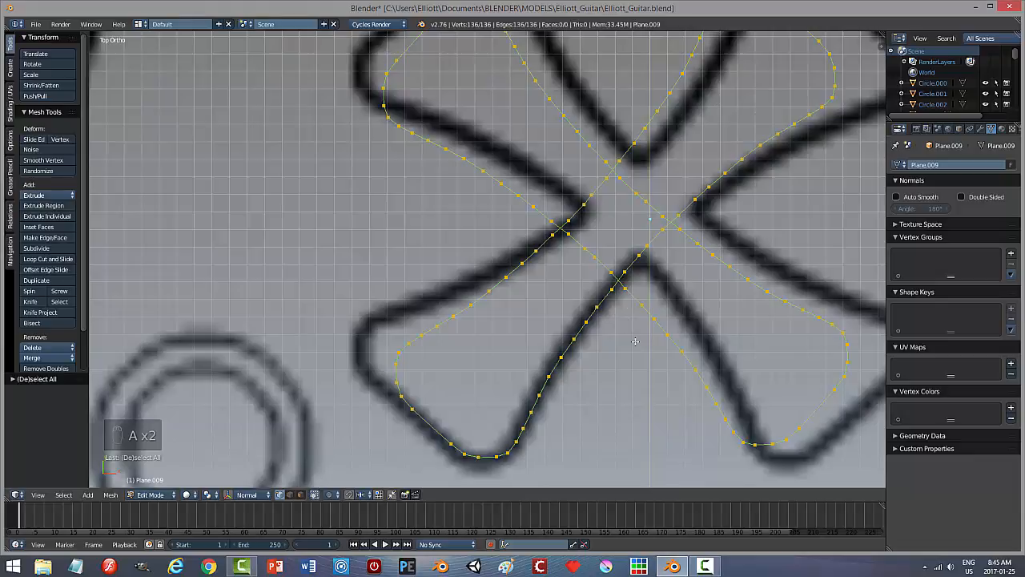
pyautogui.press('f')
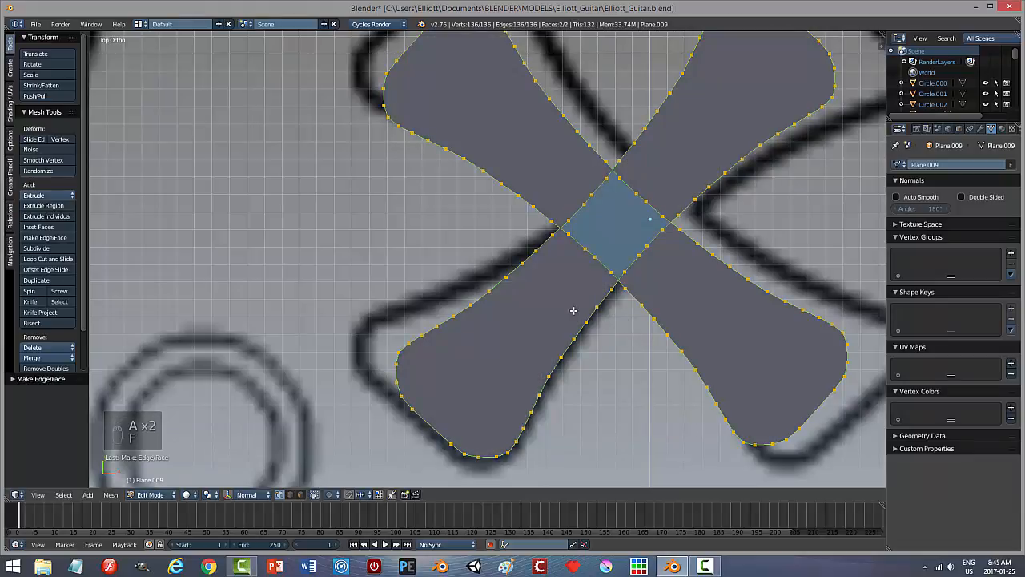
# Step: Delete the sixteen vertices bordering the central square where the two outlines overlap
pyautogui.rightClick(569, 233)
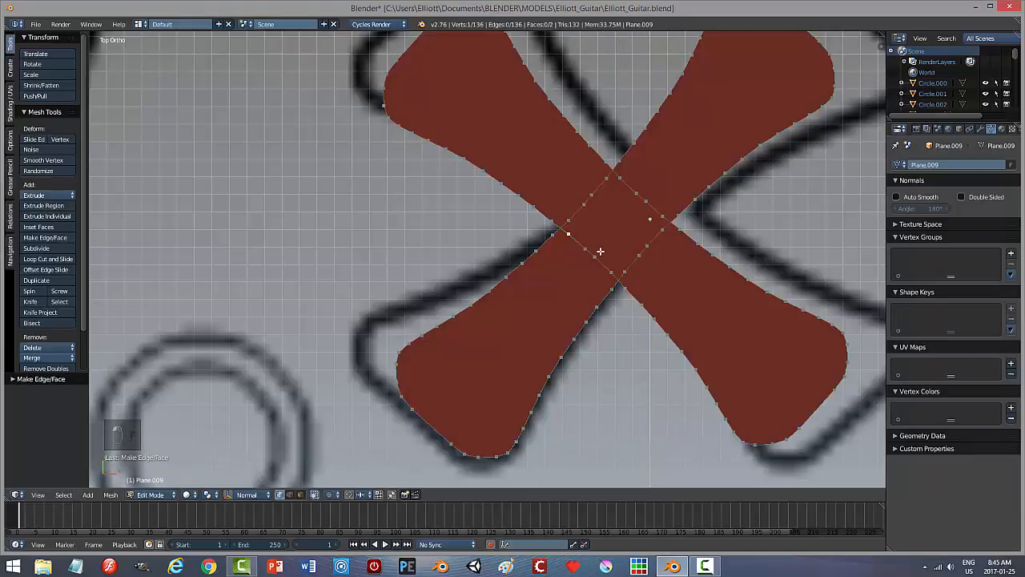
pyautogui.keyDown('shift'); pyautogui.rightClick(584, 205); pyautogui.keyUp('shift')
pyautogui.keyDown('shift'); pyautogui.rightClick(592, 195); pyautogui.keyUp('shift')
pyautogui.keyDown('shift'); pyautogui.rightClick(608, 178); pyautogui.keyUp('shift')
pyautogui.keyDown('shift'); pyautogui.rightClick(647, 201); pyautogui.keyUp('shift')
pyautogui.keyDown('shift'); pyautogui.rightClick(662, 216); pyautogui.keyUp('shift')
pyautogui.keyDown('shift'); pyautogui.rightClick(585, 249); pyautogui.keyUp('shift')
pyautogui.keyDown('shift'); pyautogui.rightClick(594, 257); pyautogui.keyUp('shift')
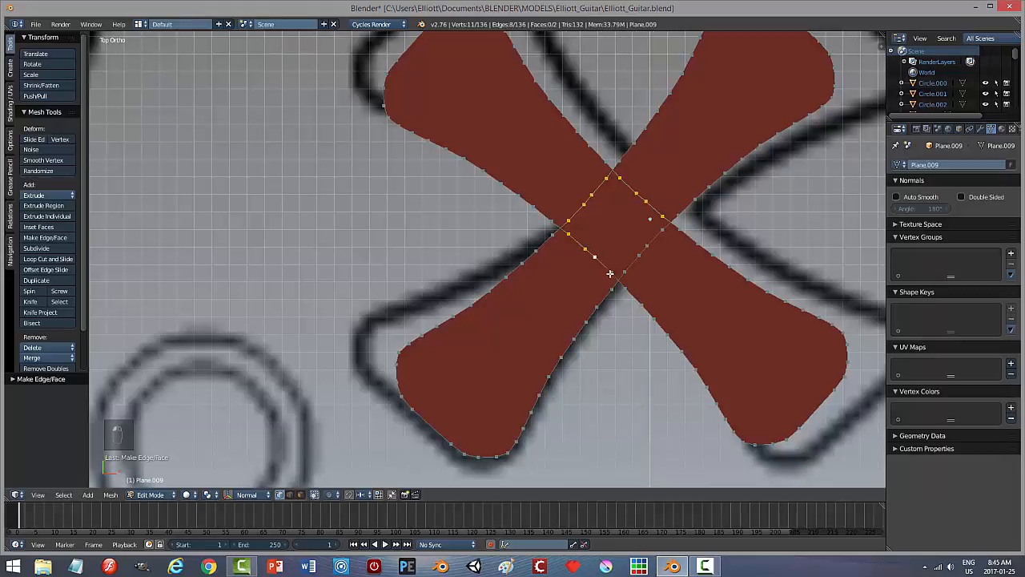
pyautogui.keyDown('shift'); pyautogui.rightClick(611, 273); pyautogui.keyUp('shift')
pyautogui.keyDown('shift'); pyautogui.rightClick(624, 273); pyautogui.keyUp('shift')
pyautogui.keyDown('shift'); pyautogui.rightClick(639, 255); pyautogui.keyUp('shift')
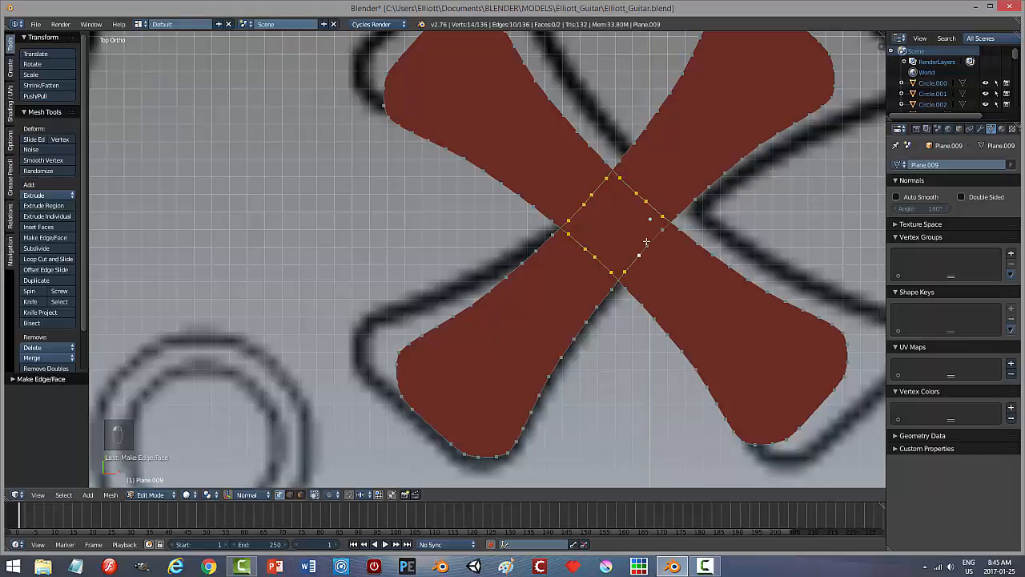
pyautogui.keyDown('shift'); pyautogui.rightClick(647, 245); pyautogui.keyUp('shift')
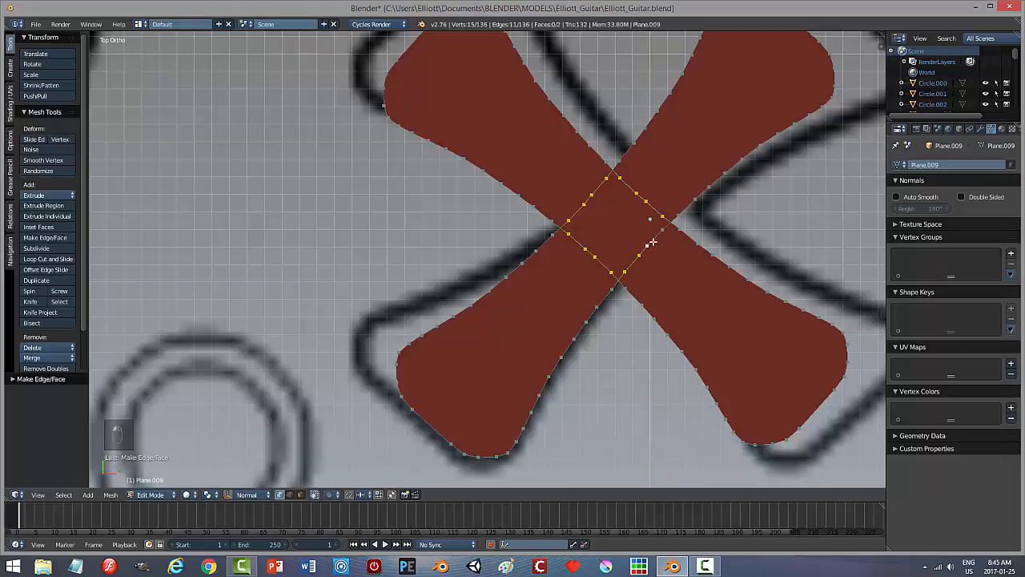
pyautogui.press('x')
pyautogui.click(680, 287)
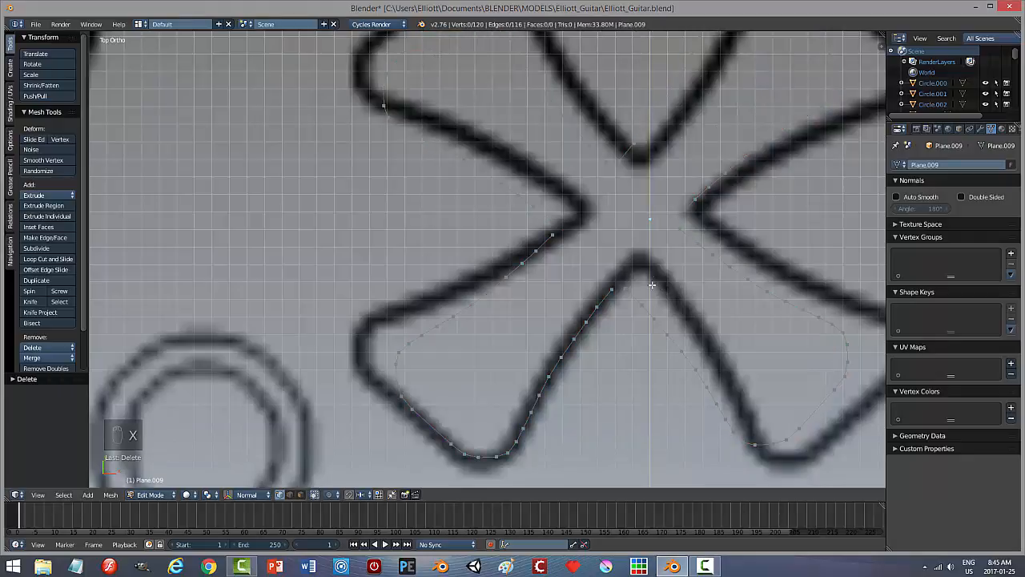
# Step: Undo the deletion of the central overlap vertices and delete the same vertices again
pyautogui.scroll(1, 637, 269)
pyautogui.scroll(2, 664, 301)
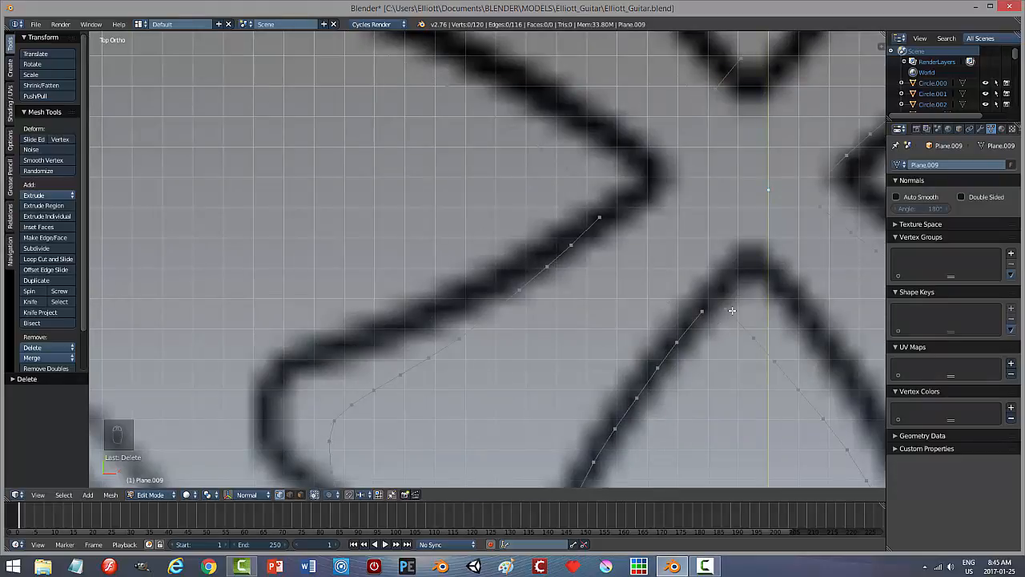
pyautogui.hotkey('ctrl', 'z')
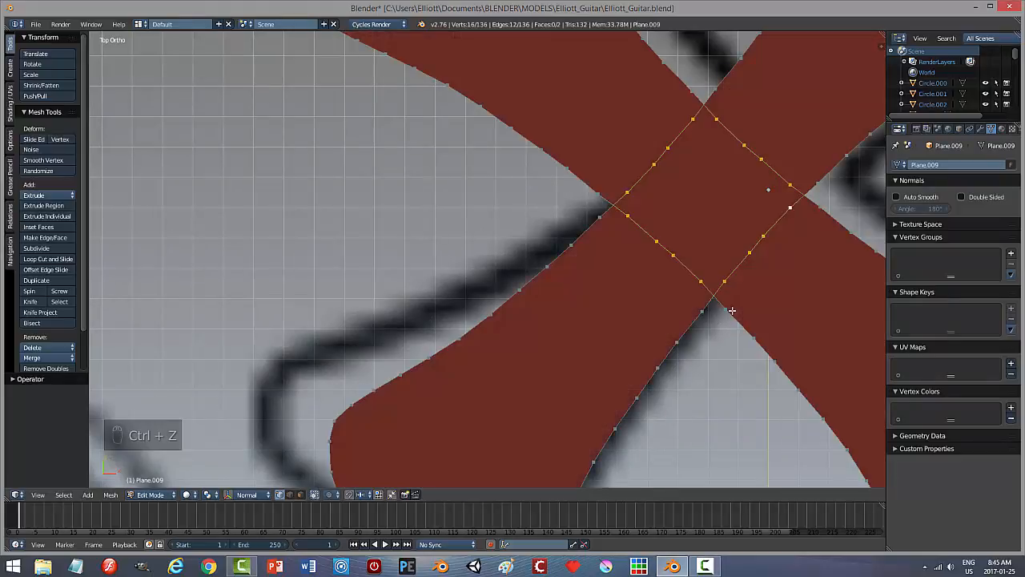
pyautogui.press('x')
pyautogui.click(677, 326)
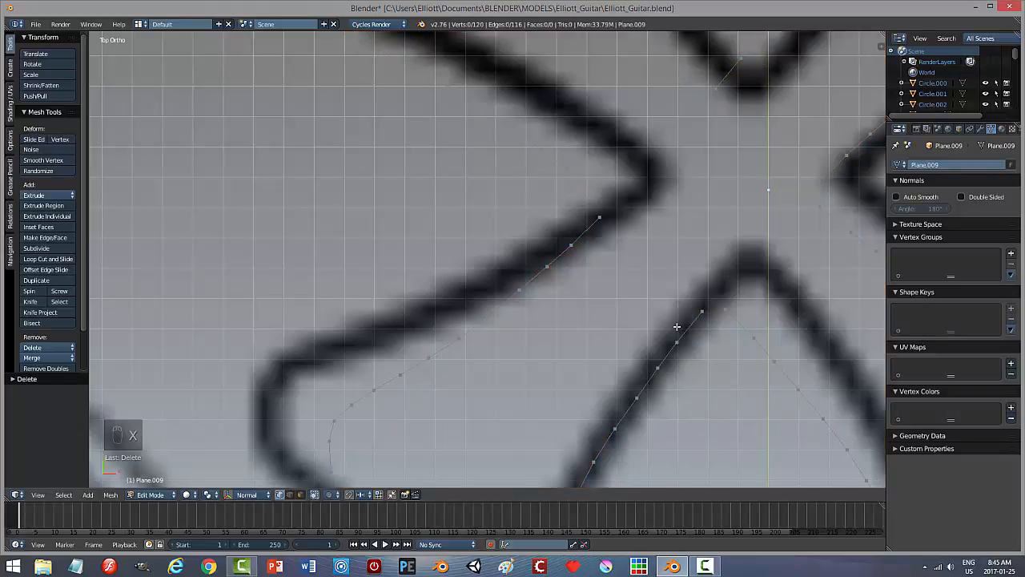
pyautogui.hotkey('ctrl', 'Tab')
pyautogui.click(725, 387)
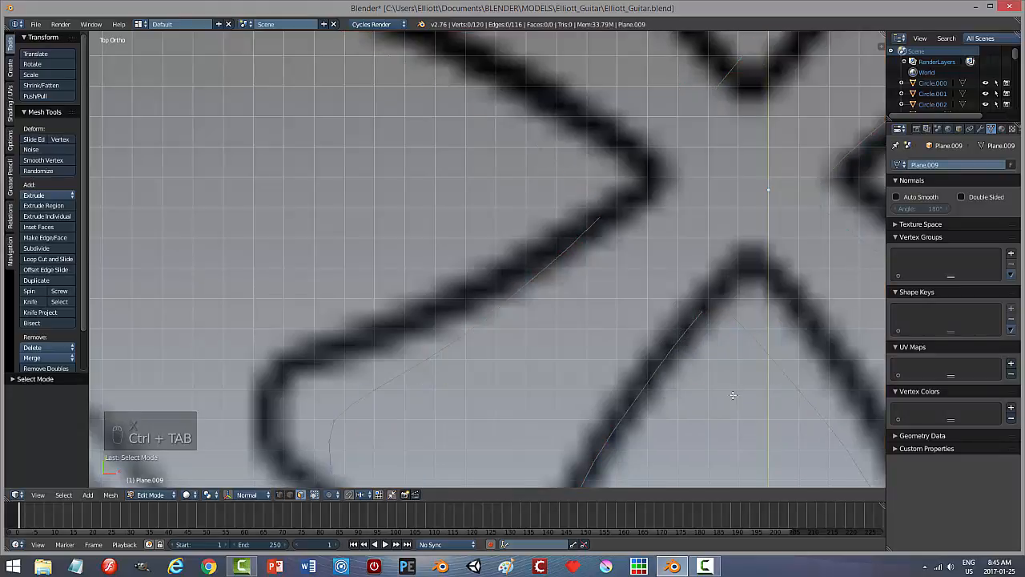
pyautogui.moveTo(732, 394); pyautogui.dragTo(725, 379, button='middle')
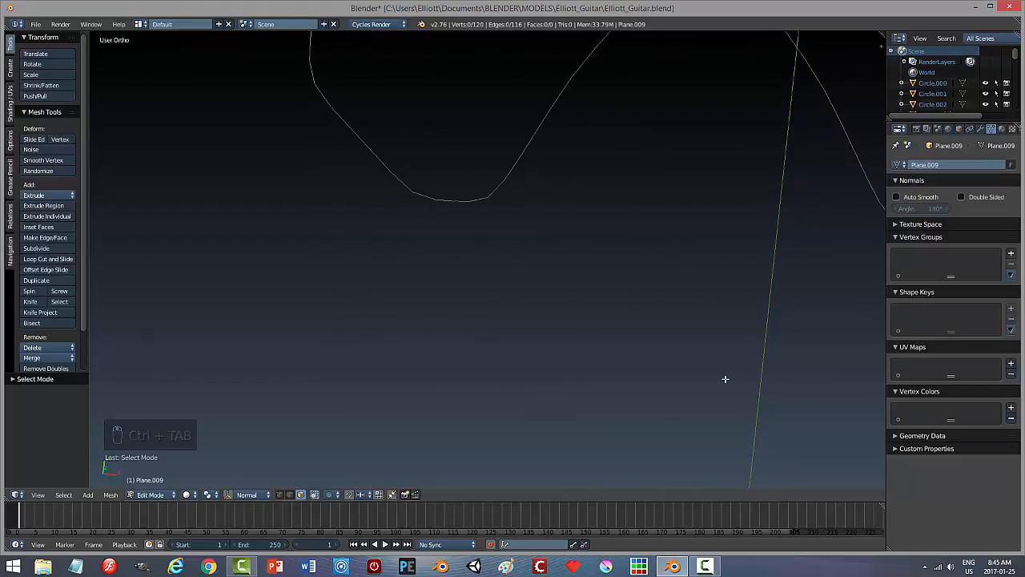
pyautogui.hotkey('ctrl', 'Tab')
pyautogui.click(698, 353)
# Step: Connect the open outline ends with new edges at the cross's upper and left inner corners
pyautogui.moveTo(697, 270); pyautogui.dragTo(625, 428, button='middle')
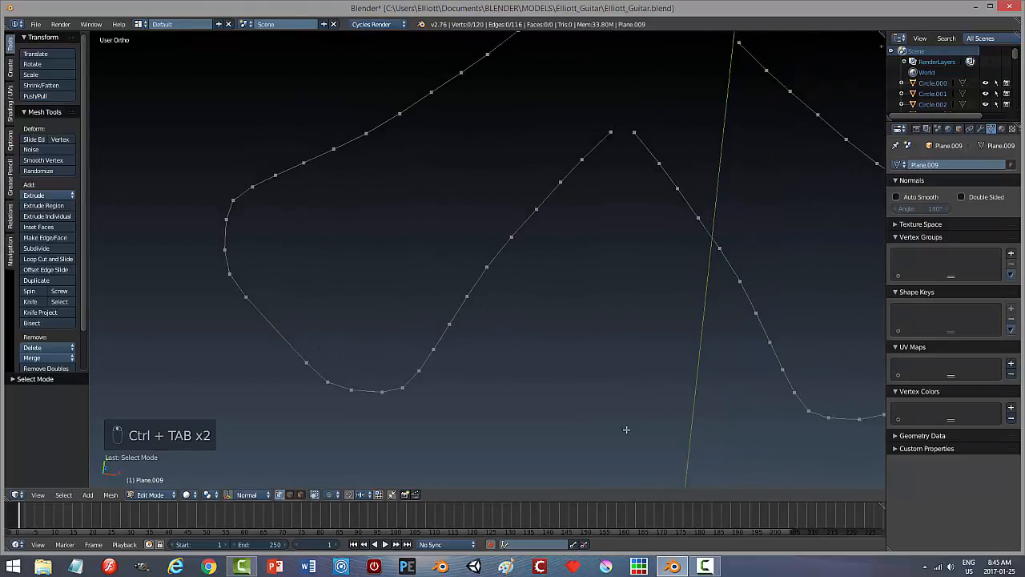
pyautogui.moveTo(646, 273); pyautogui.dragTo(616, 450, button='middle')
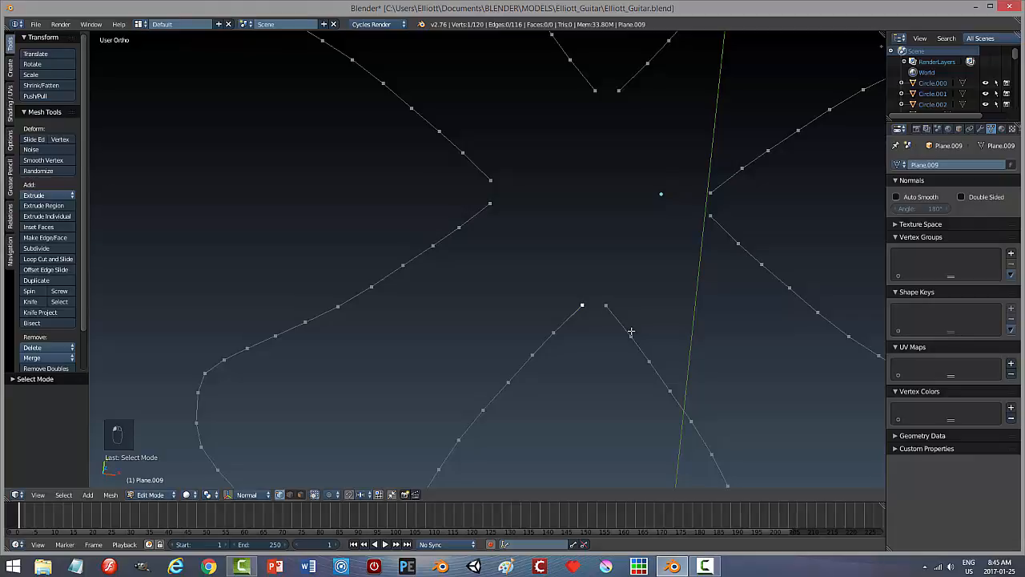
pyautogui.press('KP_7')
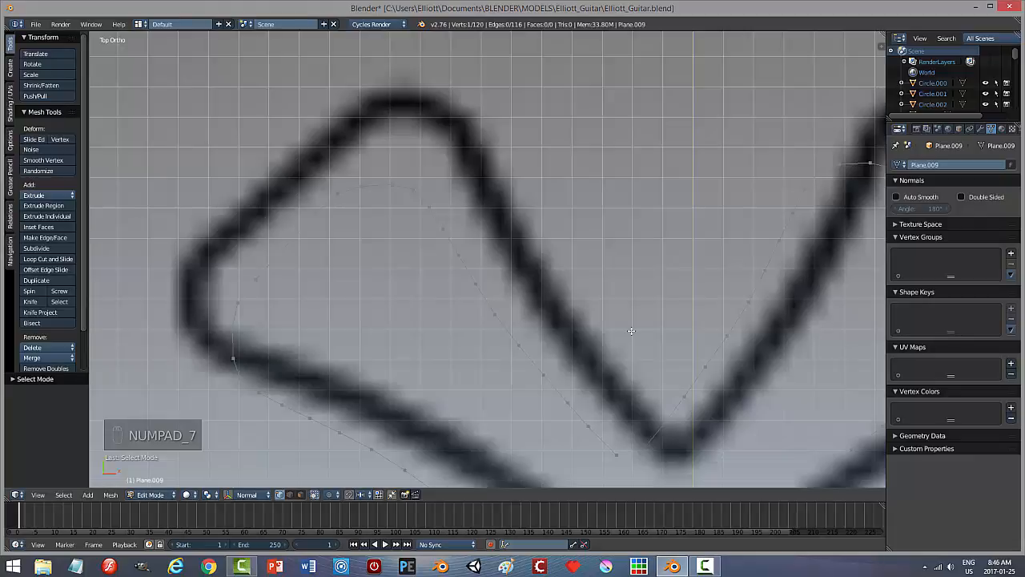
pyautogui.keyDown('shift'); pyautogui.moveTo(695, 446); pyautogui.dragTo(686, 329, button='middle'); pyautogui.keyUp('shift')
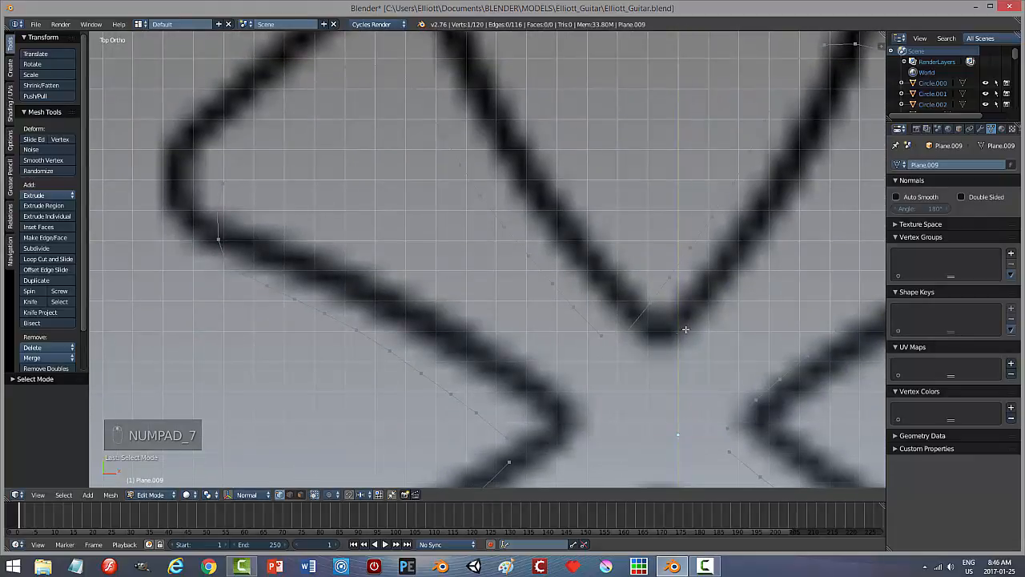
pyautogui.keyDown('shift'); pyautogui.rightClick(615, 361); pyautogui.keyUp('shift')
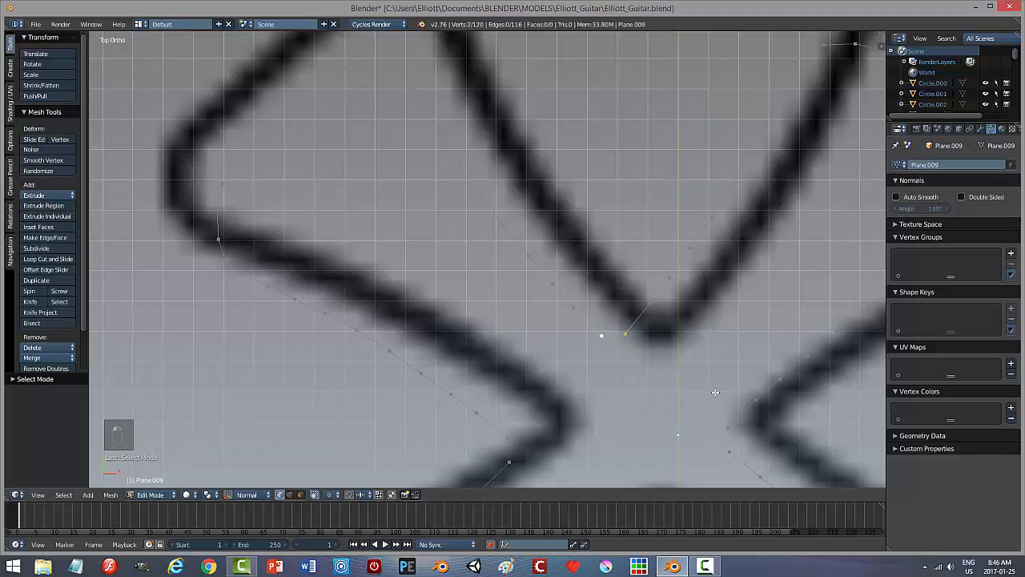
pyautogui.press('f')
pyautogui.rightClick(508, 462)
pyautogui.keyDown('shift'); pyautogui.rightClick(506, 440); pyautogui.keyUp('shift')
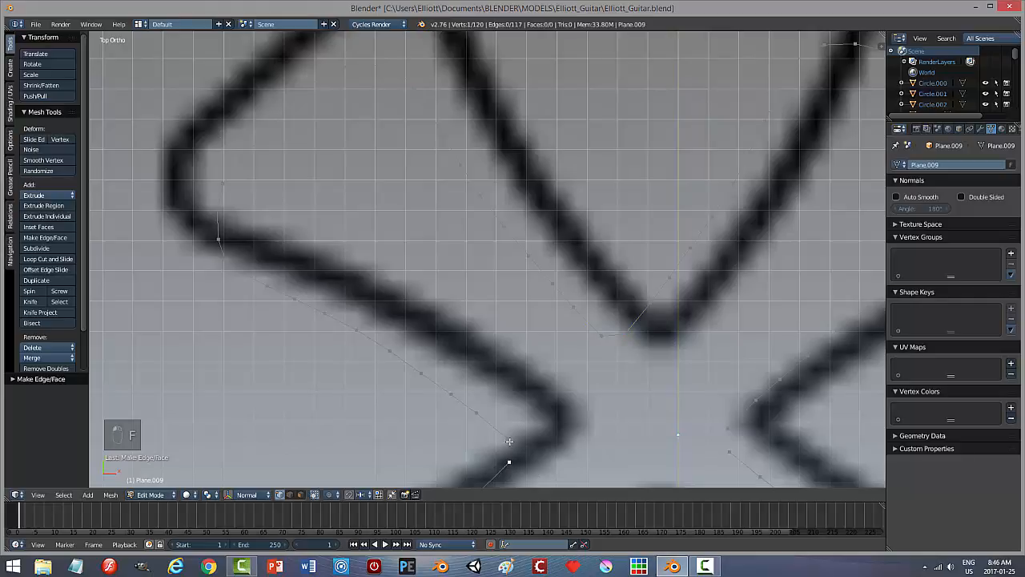
pyautogui.press('f')
# Step: Connect the open outline ends with new edges at the cross's right and lower inner corners
pyautogui.rightClick(726, 429)
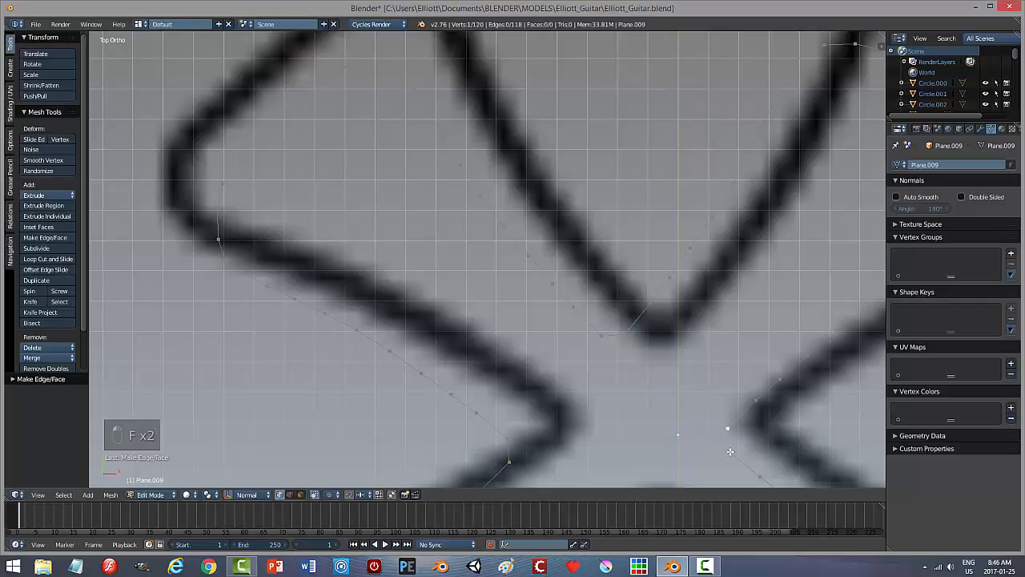
pyautogui.press('f')
pyautogui.keyDown('shift'); pyautogui.moveTo(649, 386); pyautogui.dragTo(633, 192, button='middle'); pyautogui.keyUp('shift')
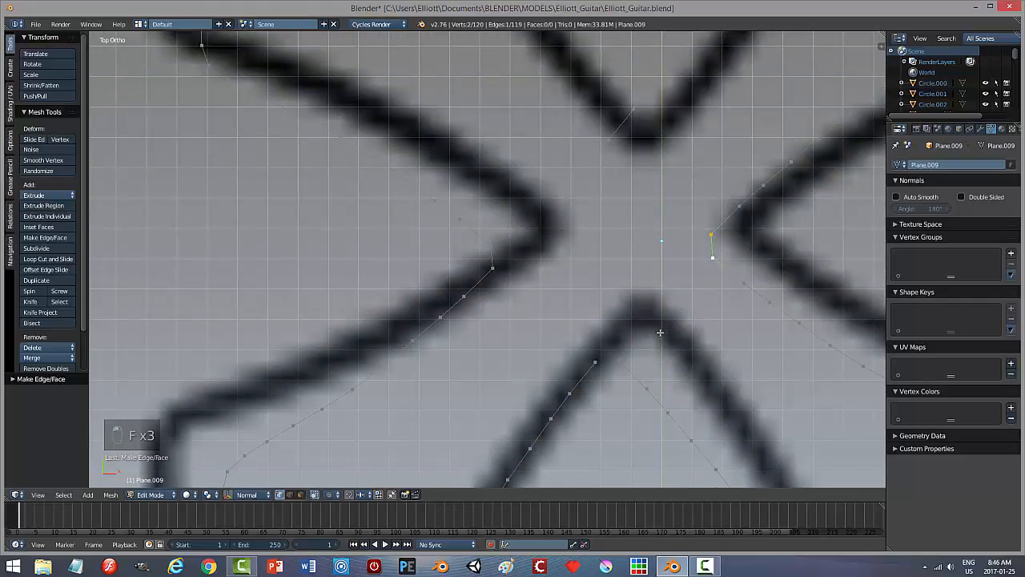
pyautogui.rightClick(615, 359)
pyautogui.keyDown('shift'); pyautogui.rightClick(596, 360); pyautogui.keyUp('shift')
pyautogui.press('f')
# Step: Select the entire closed cross outline and fill it with a single face
pyautogui.press('a')
pyautogui.press('a')
pyautogui.press('a')
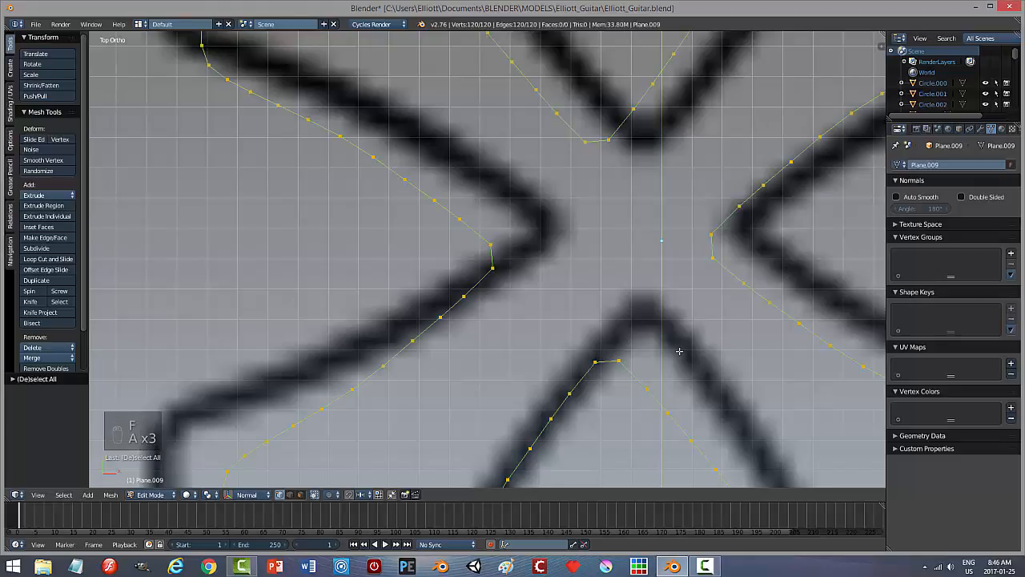
pyautogui.press('f')
pyautogui.moveTo(755, 380); pyautogui.dragTo(728, 348, button='middle')
pyautogui.scroll(-6, 667, 327)
pyautogui.scroll(-3, 667, 327)
pyautogui.keyDown('shift'); pyautogui.moveTo(631, 233); pyautogui.dragTo(636, 320, button='middle'); pyautogui.keyUp('shift')
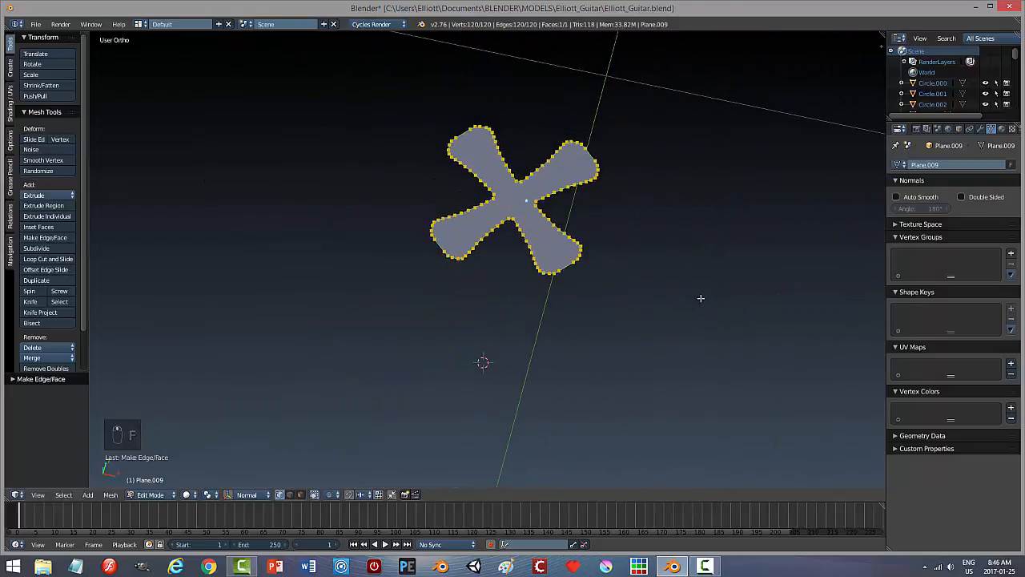
# Step: Extrude the cross face upward by about 0.007 to give the ornament thickness, working in face selection, and return to object mode
pyautogui.hotkey('ctrl', 'Tab')
pyautogui.click(653, 319)
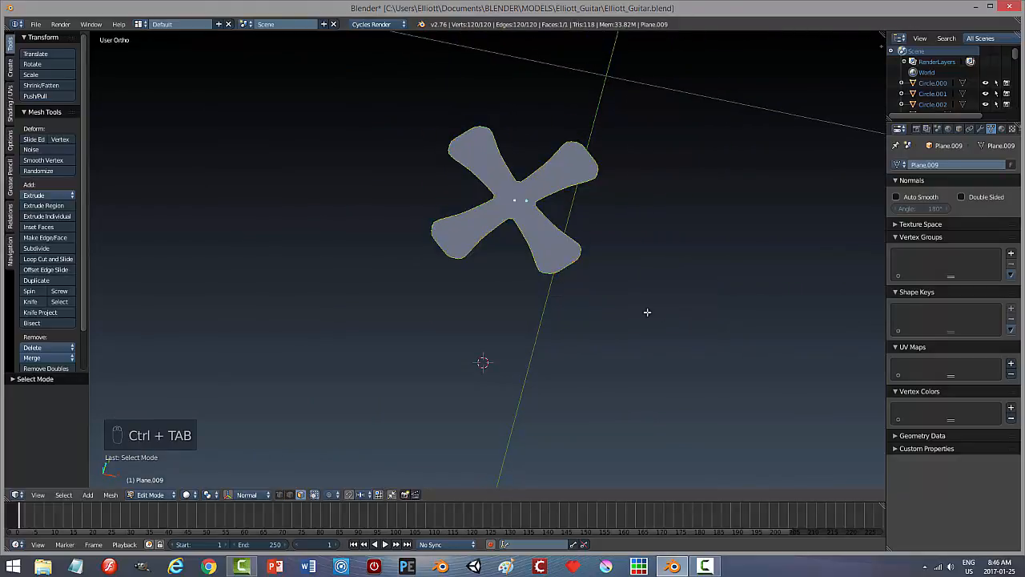
pyautogui.moveTo(624, 316); pyautogui.dragTo(687, 359, button='middle')
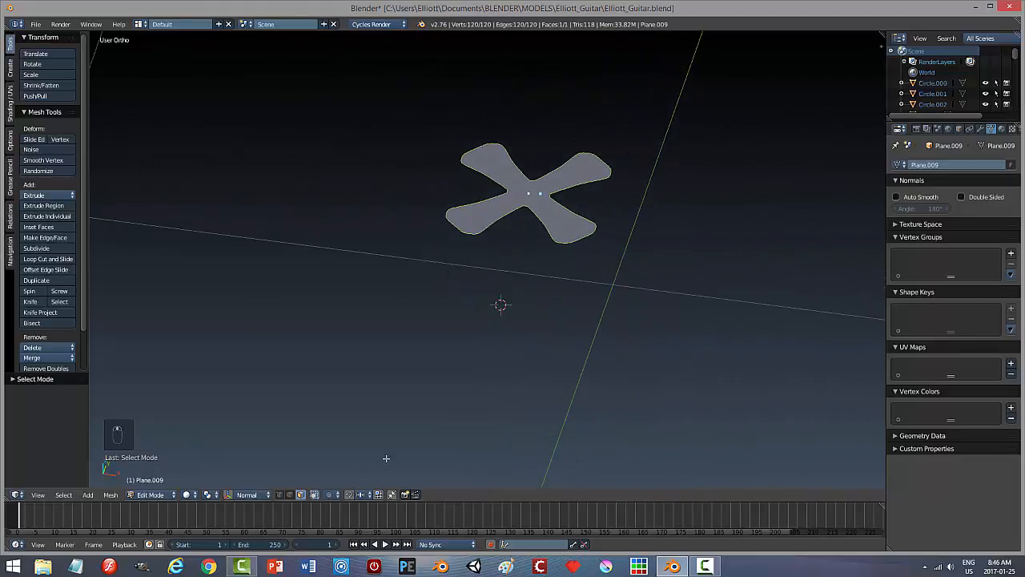
pyautogui.click(229, 495)
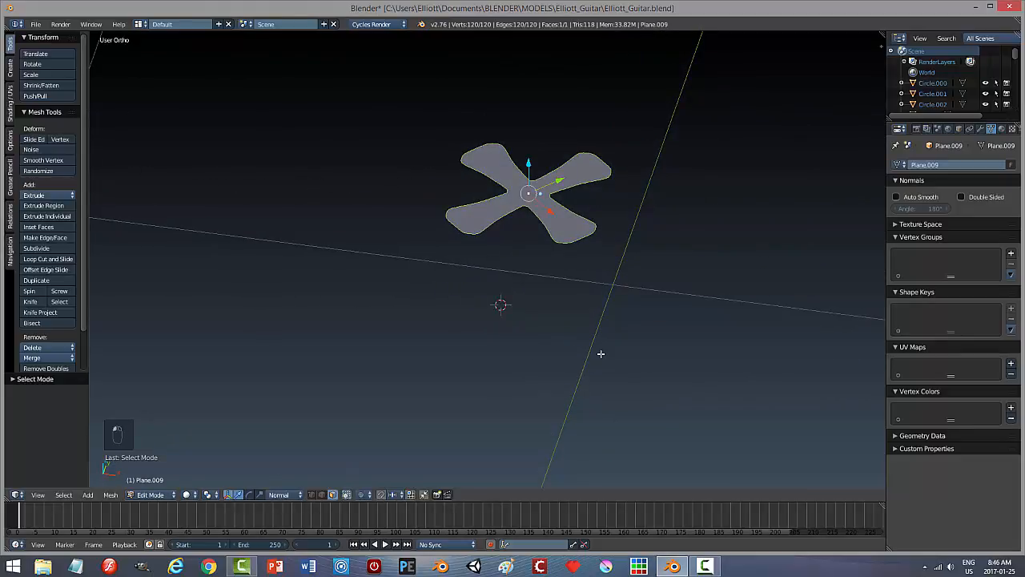
pyautogui.press('KP_Decimal')
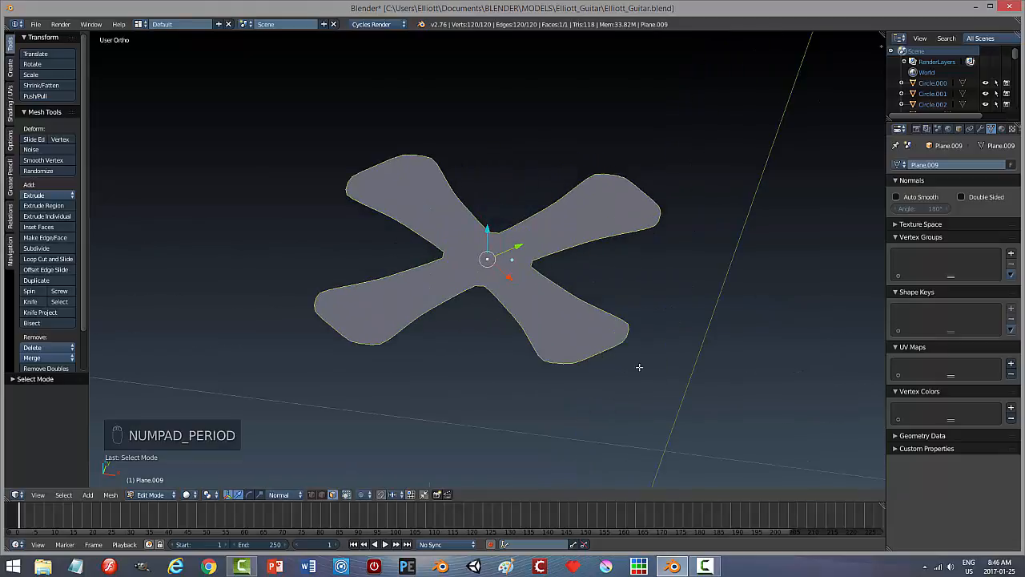
pyautogui.press('e')
pyautogui.press('e')
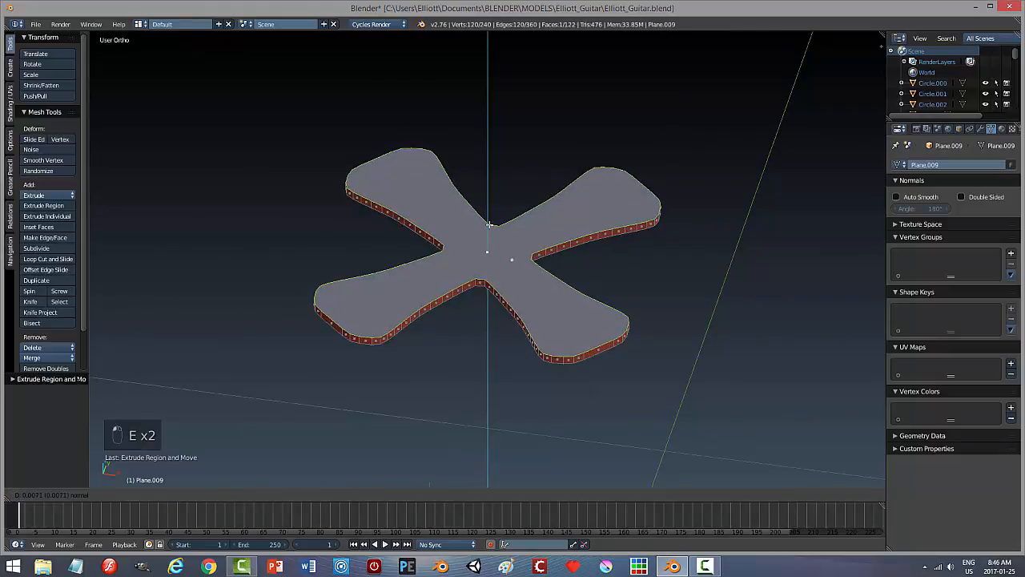
pyautogui.click(490, 226)
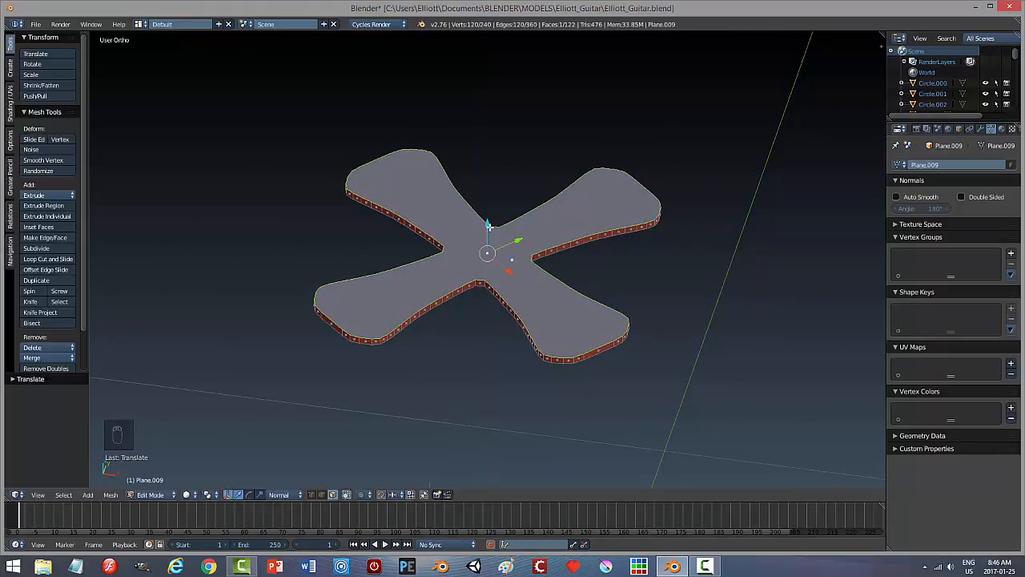
pyautogui.press('a')
pyautogui.press('Tab')
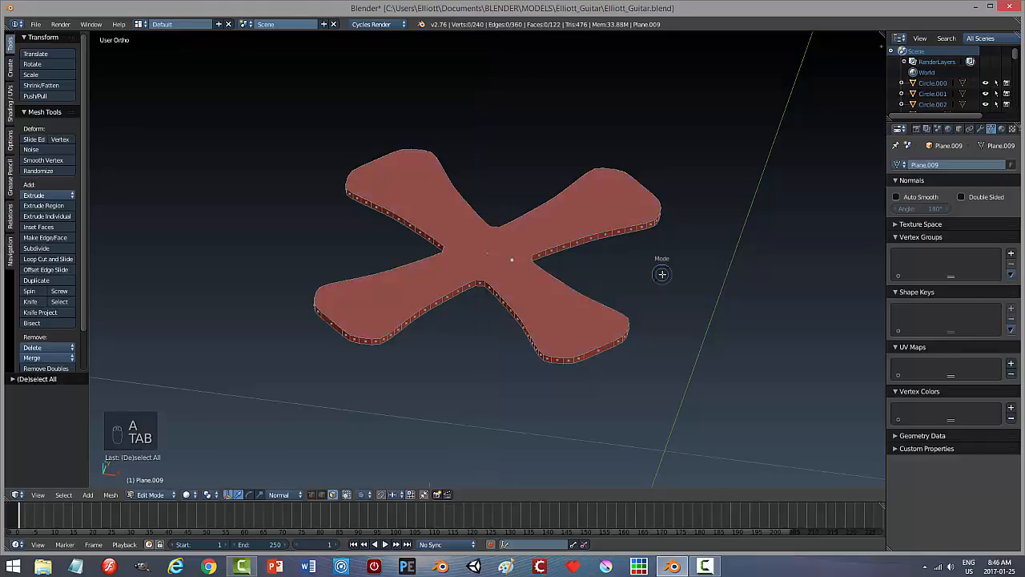
pyautogui.moveTo(681, 302); pyautogui.dragTo(618, 281, button='middle')
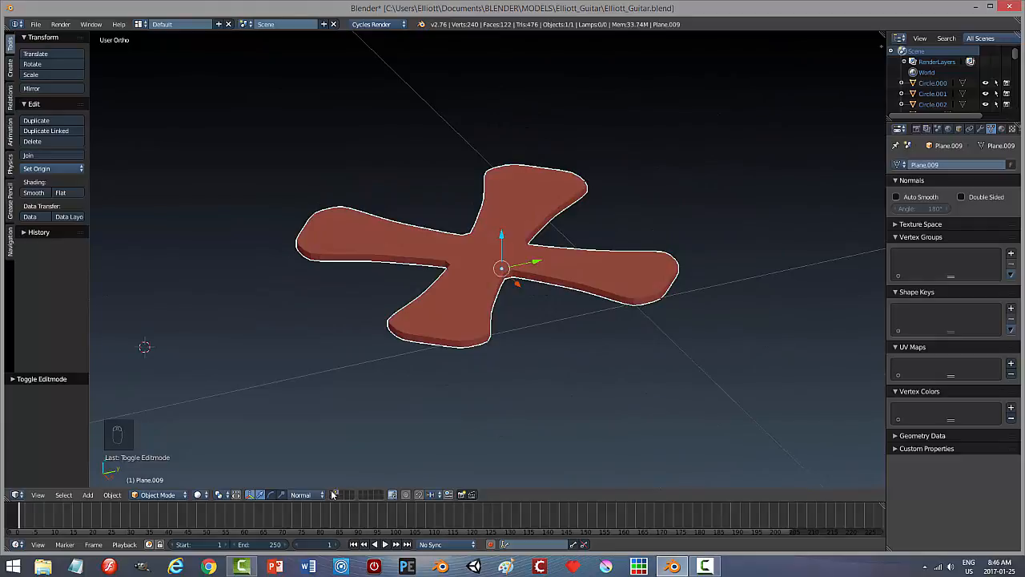
# Step: Bring back the whole guitar model and lower the cross ornament onto the headstock surface beneath the strings
pyautogui.press('KP_Divide')
pyautogui.moveTo(504, 237); pyautogui.dragTo(521, 292)
pyautogui.moveTo(529, 310); pyautogui.dragTo(550, 238, button='middle')
pyautogui.scroll(3, 539, 339)
# Step: Inset the ornament's top face in edit mode with a thickness of about 0.016
pyautogui.press('Tab')
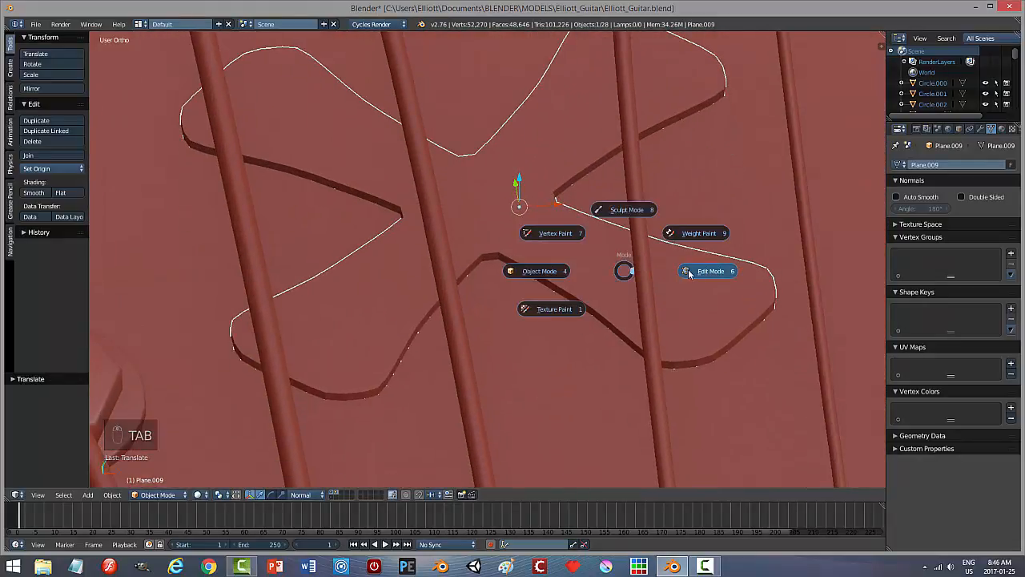
pyautogui.moveTo(668, 333); pyautogui.dragTo(665, 327, button='middle')
pyautogui.press('i')
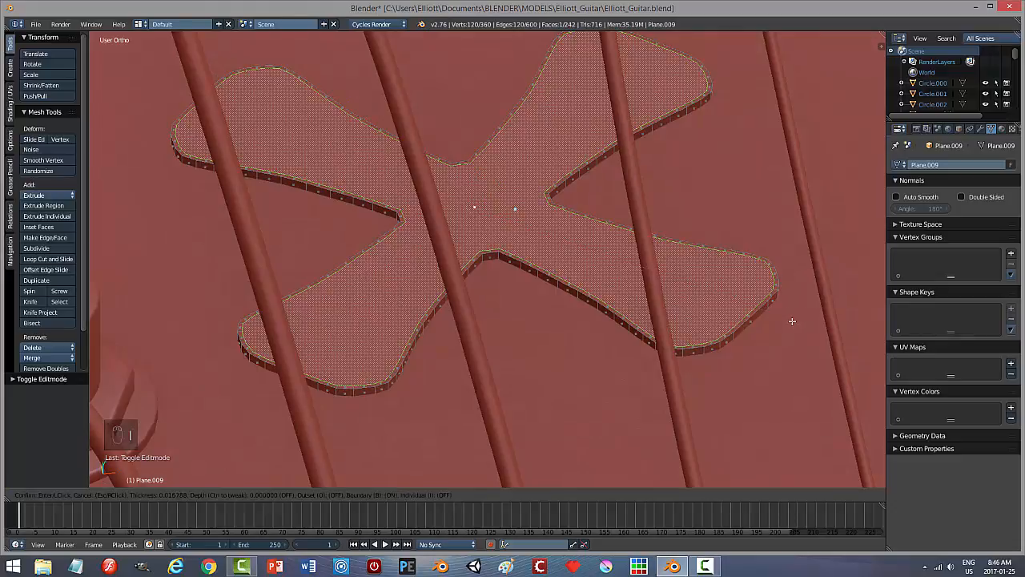
pyautogui.click(785, 321)
# Step: Extrude the inset top face slightly upward to form a raised second tier, undoing the plain move tried first
pyautogui.moveTo(778, 323); pyautogui.dragTo(520, 312, button='middle')
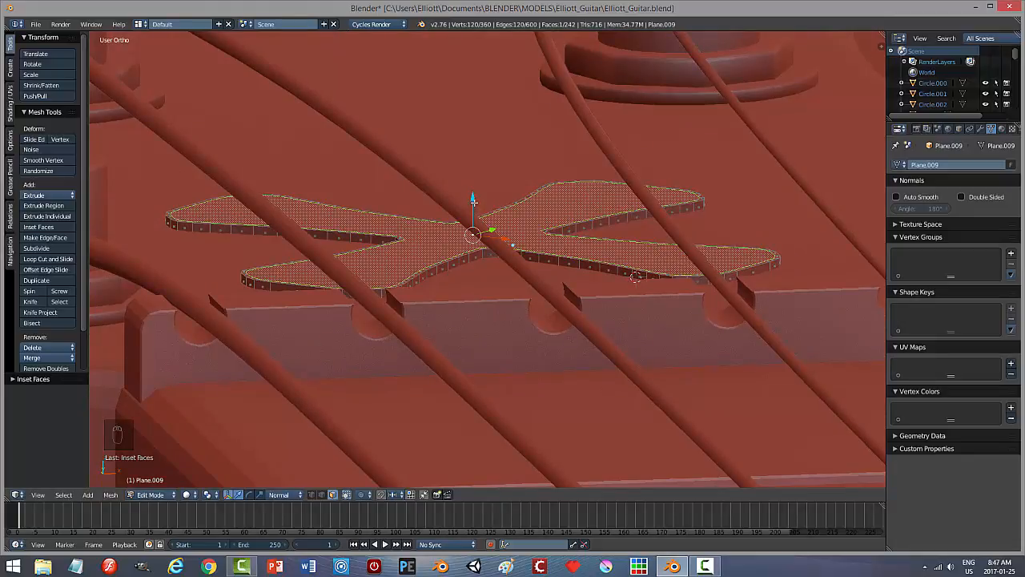
pyautogui.moveTo(473, 201); pyautogui.dragTo(473, 197)
pyautogui.hotkey('ctrl', 'z')
pyautogui.press('e')
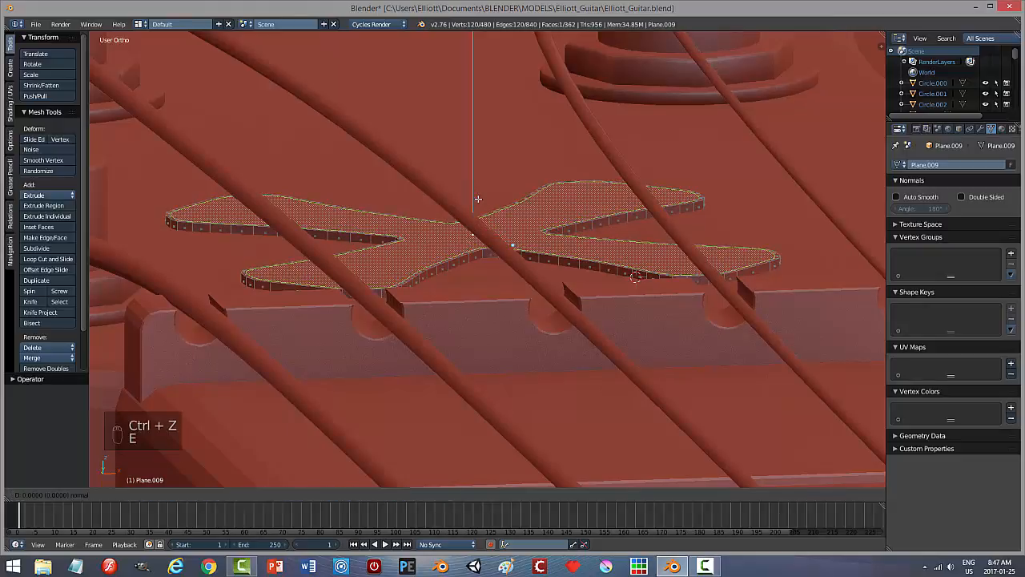
pyautogui.moveTo(472, 197); pyautogui.dragTo(471, 192)
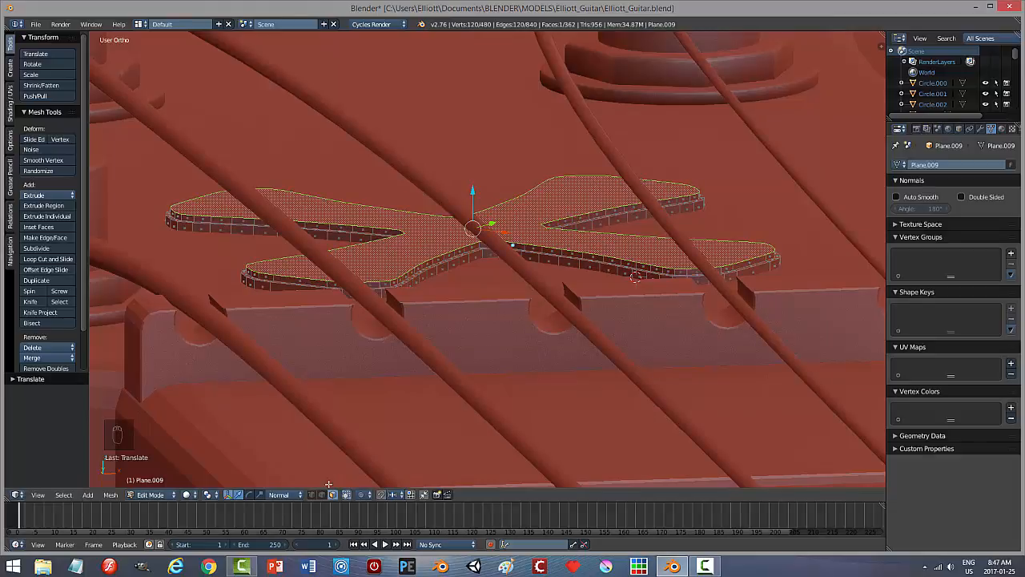
pyautogui.press('a')
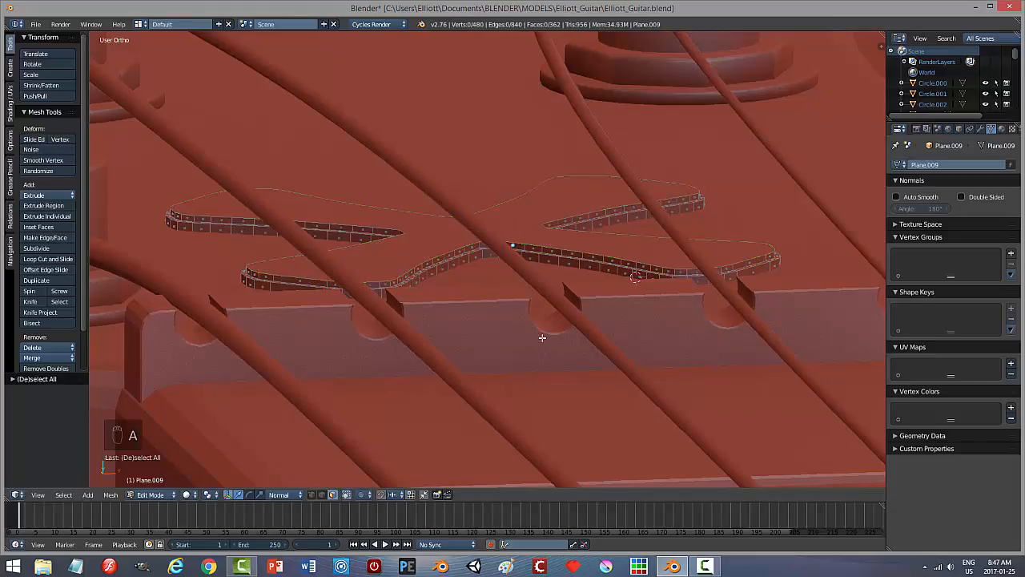
# Step: Return to object mode and isolate the two-tier cross ornament from the rest of the guitar
pyautogui.press('Tab')
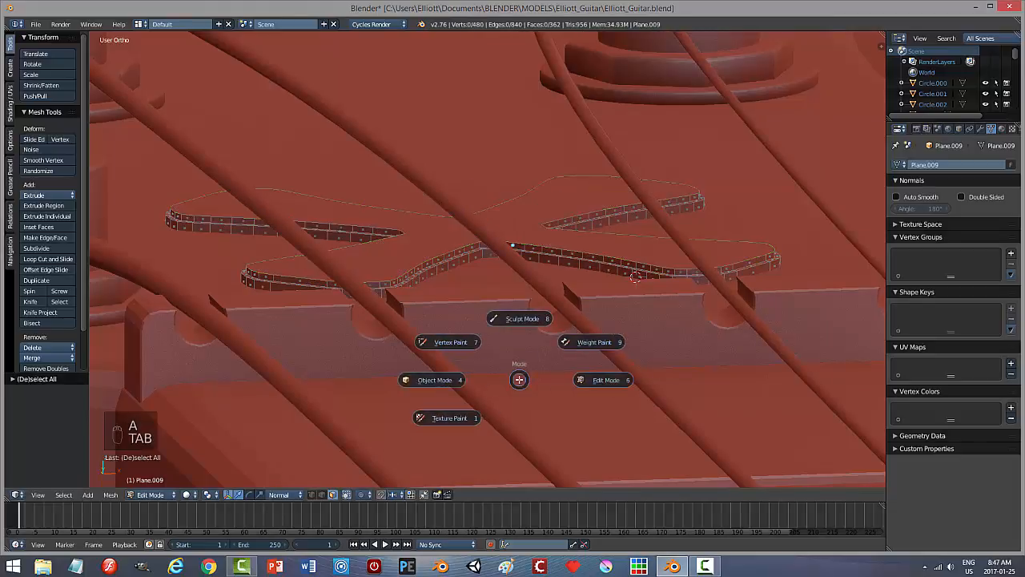
pyautogui.click(439, 383)
pyautogui.press('KP_Divide')
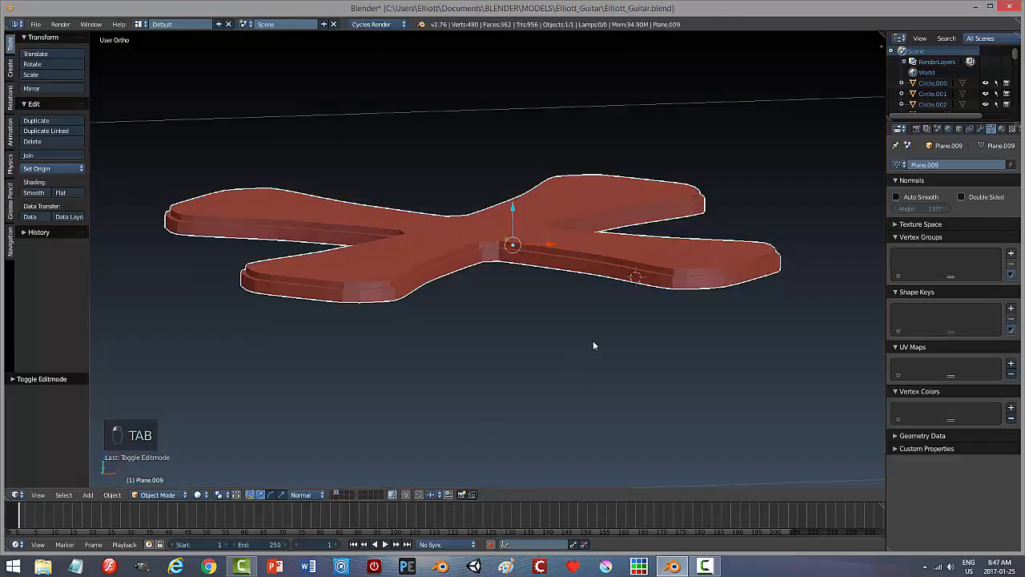
pyautogui.moveTo(593, 341); pyautogui.dragTo(682, 348, button='middle')
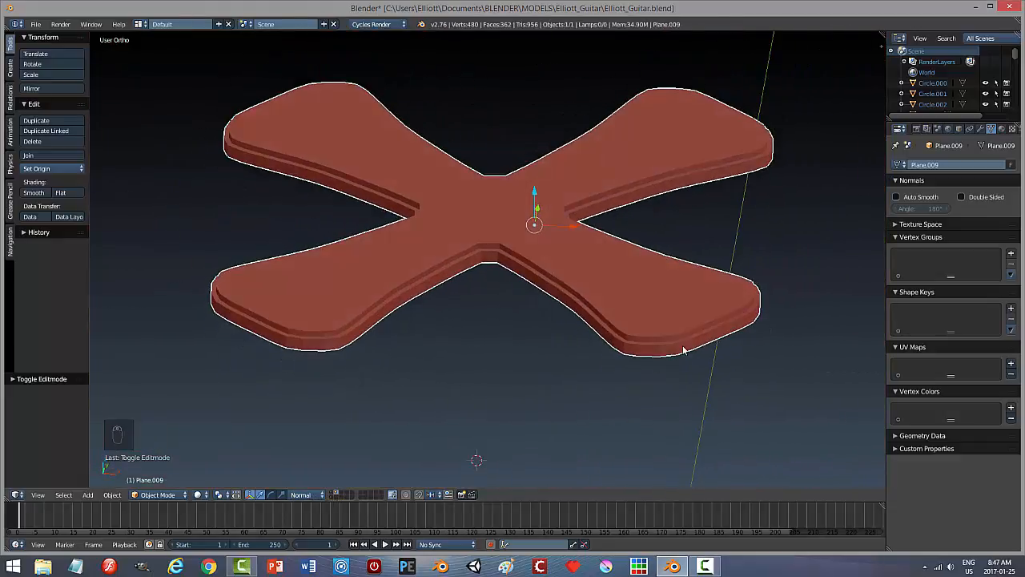
# Step: Bevel the upper rim edge loops of both tiers with two segments and an offset of about 0.009, then return to object mode
pyautogui.press('Tab')
pyautogui.click(755, 348)
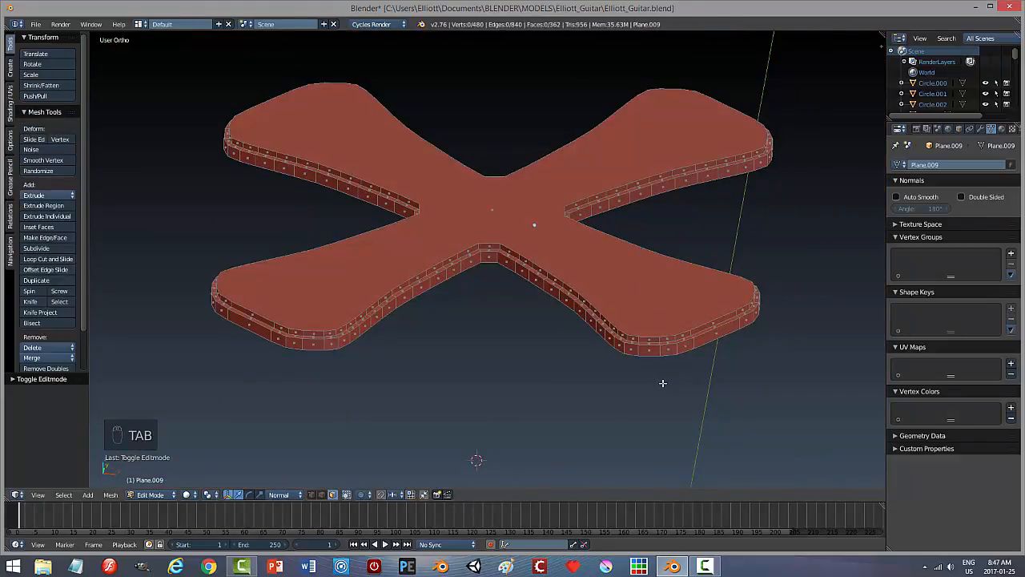
pyautogui.hotkey('ctrl', 'Tab')
pyautogui.click(610, 373)
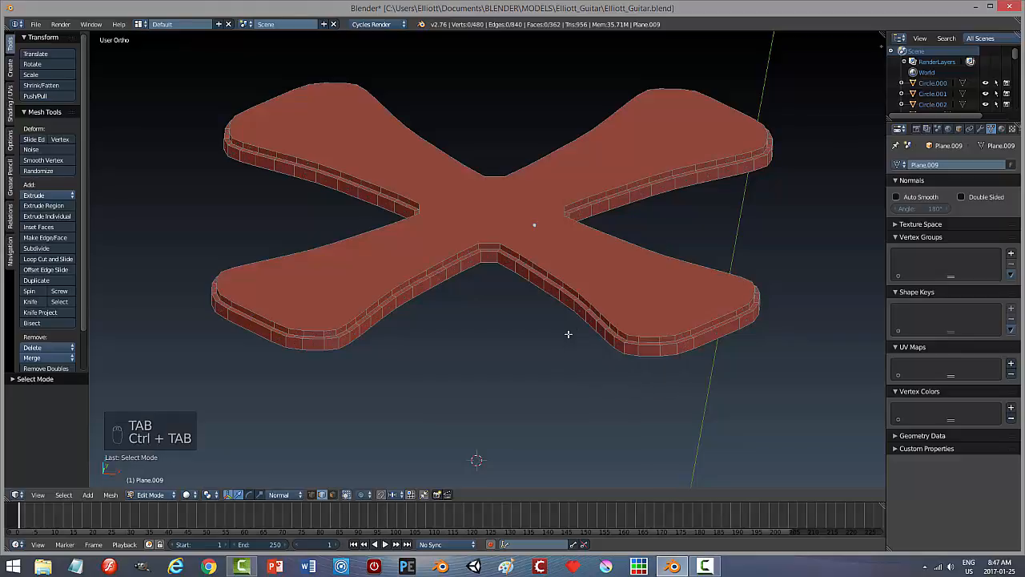
pyautogui.keyDown('alt'); pyautogui.rightClick(604, 315); pyautogui.keyUp('alt')
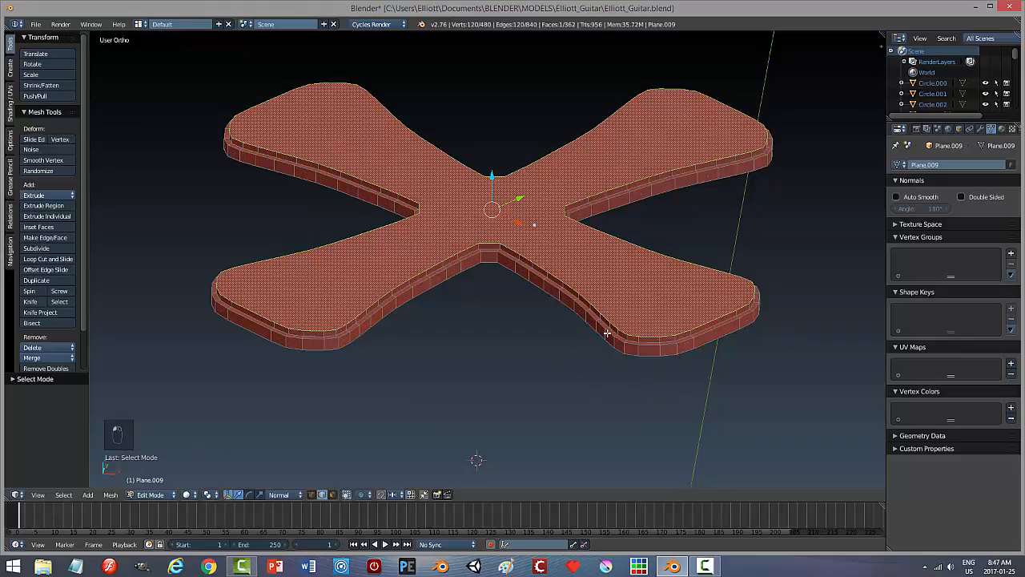
pyautogui.moveTo(695, 392); pyautogui.dragTo(712, 387, button='middle')
pyautogui.hotkey('ctrl', 'b')
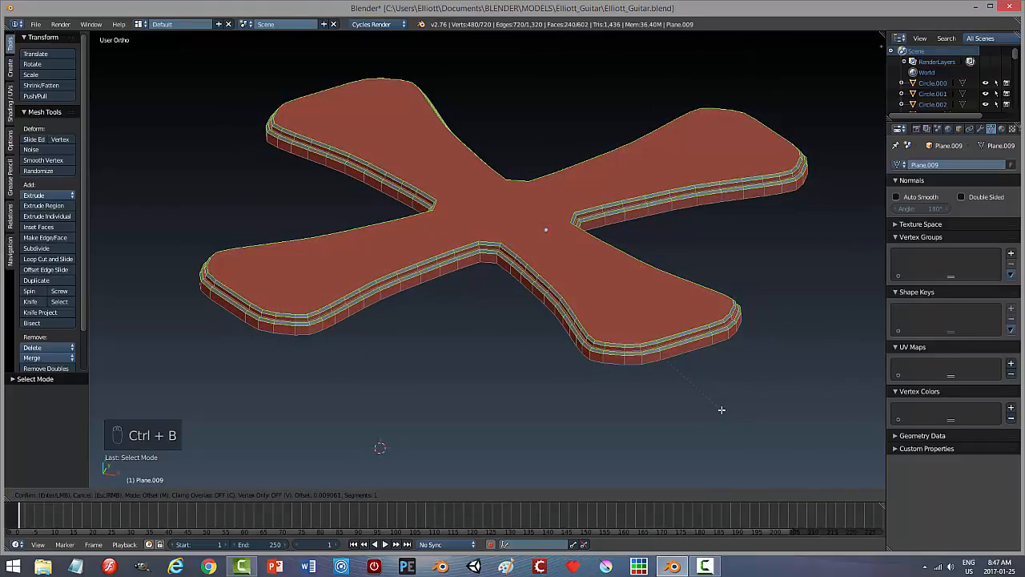
pyautogui.scroll(1, 721, 409)
pyautogui.click(722, 409)
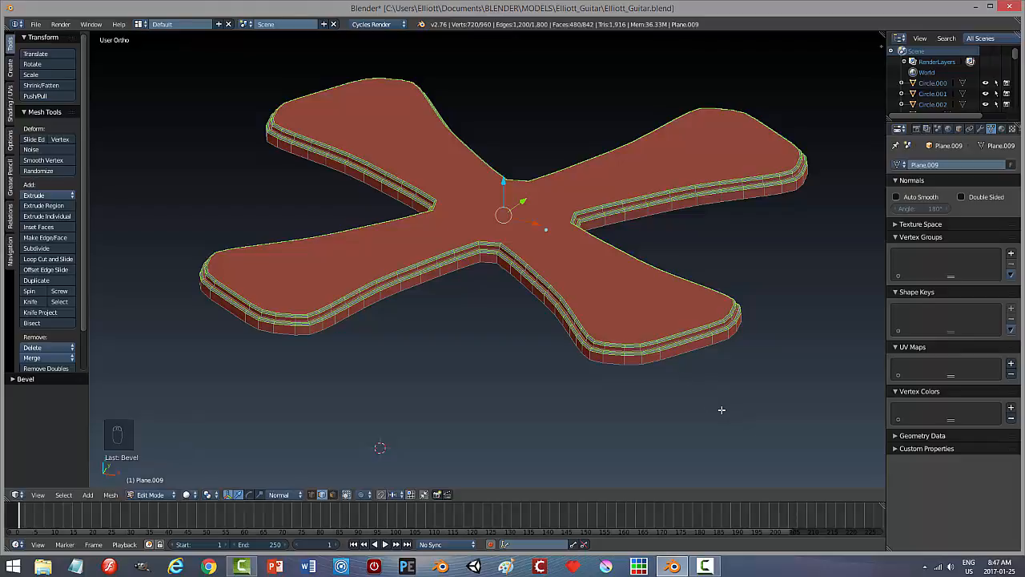
pyautogui.press('a')
pyautogui.press('Tab')
pyautogui.click(640, 410)
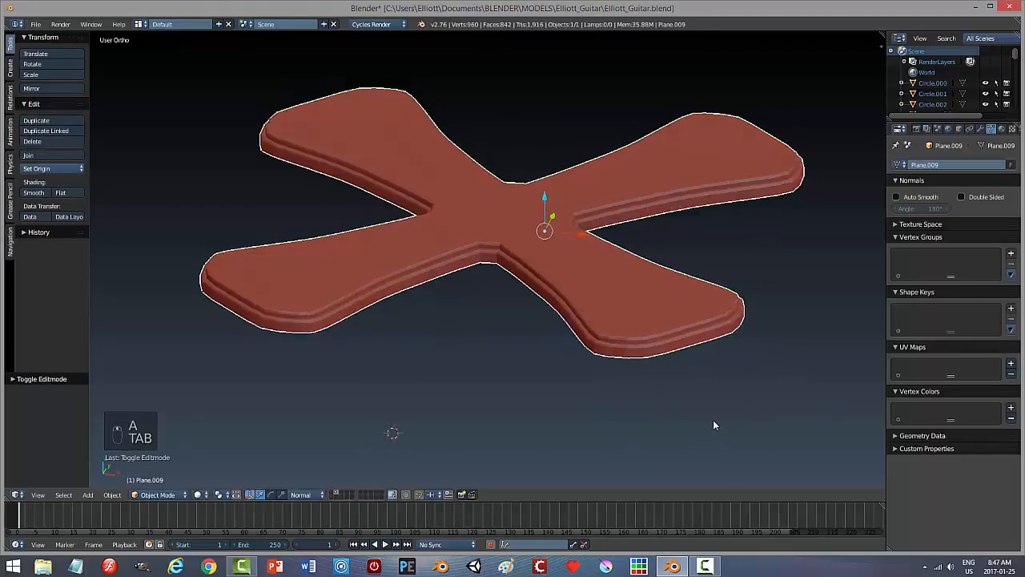
# Step: Delete the large underside face of the cross ornament in face select mode, then return to object mode
pyautogui.moveTo(714, 423); pyautogui.dragTo(572, 265, button='middle')
pyautogui.press('Tab')
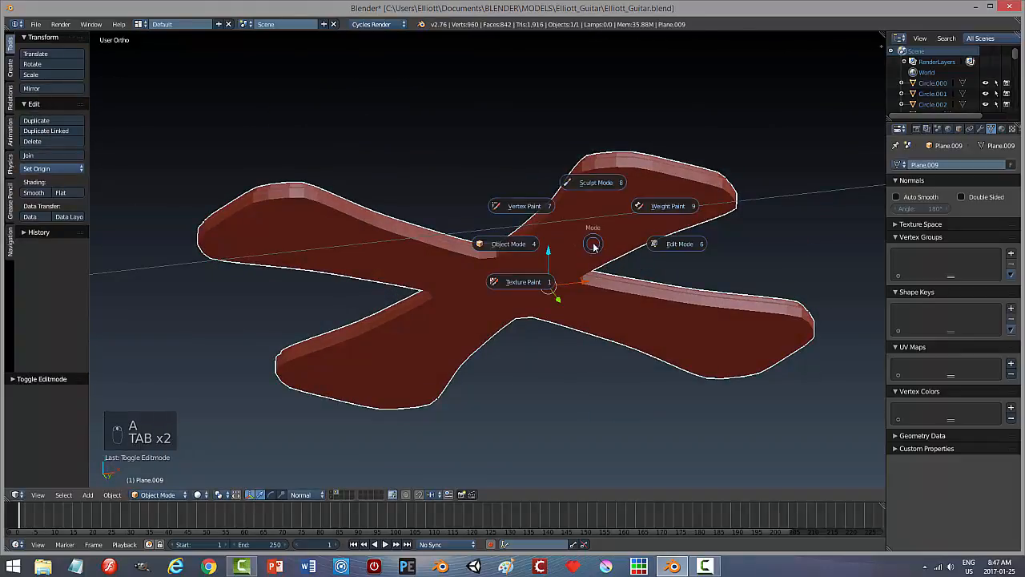
pyautogui.click(668, 241)
pyautogui.hotkey('ctrl', 'Tab')
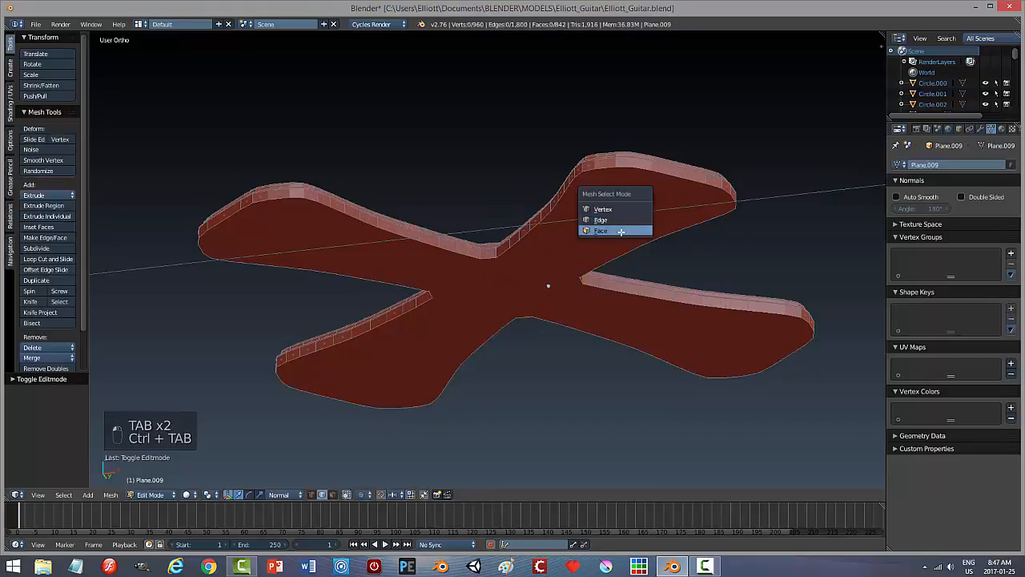
pyautogui.click(618, 230)
pyautogui.press('x')
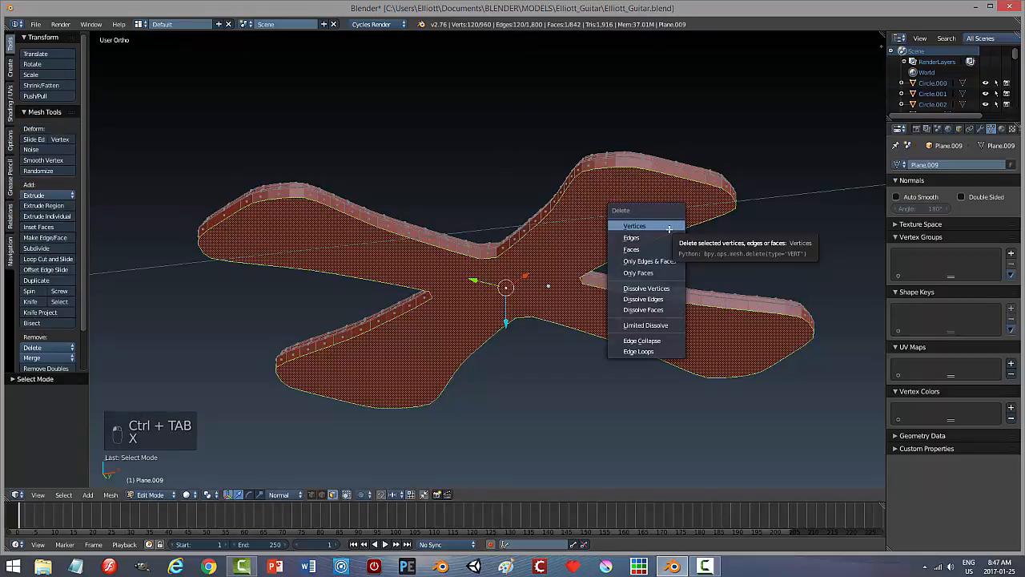
pyautogui.click(647, 247)
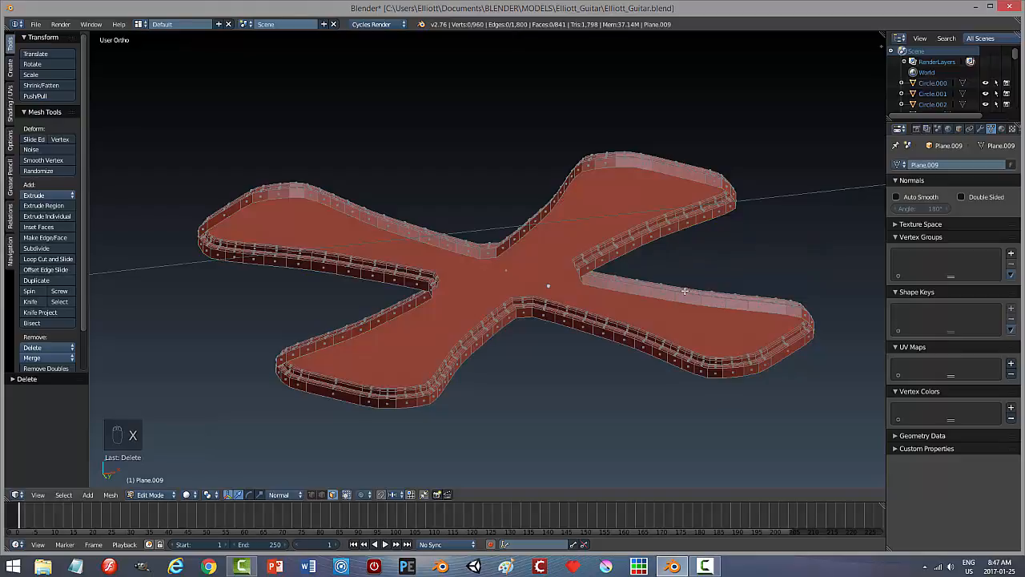
pyautogui.press('Tab')
pyautogui.click(602, 290)
pyautogui.moveTo(646, 266); pyautogui.dragTo(679, 315, button='middle')
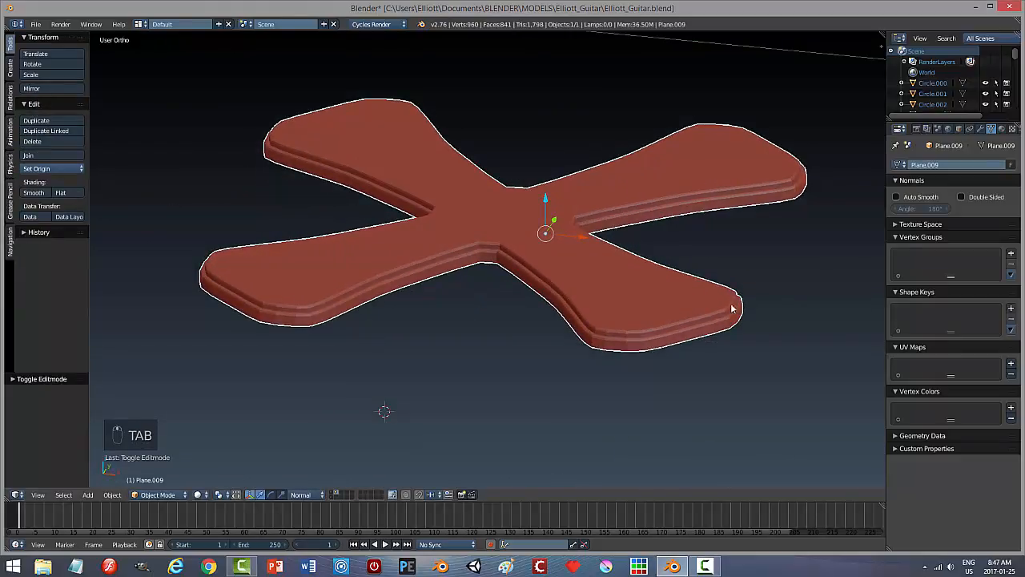
# Step: Show the rest of the guitar again, adjust the ornament's height slightly against the headstock, and deselect it
pyautogui.click(334, 492)
pyautogui.keyDown('shift'); pyautogui.click(340, 494); pyautogui.keyUp('shift')
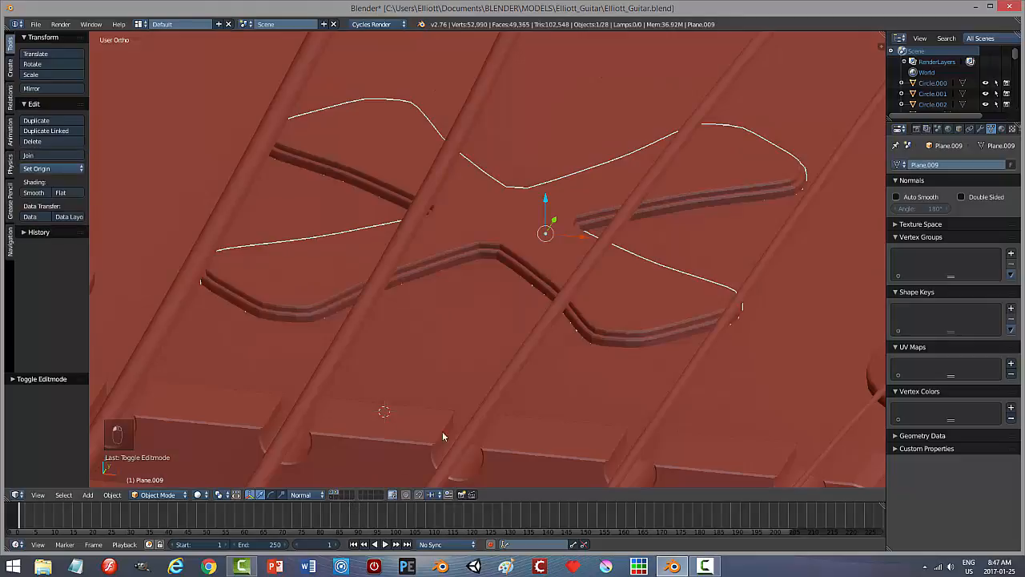
pyautogui.moveTo(546, 200); pyautogui.dragTo(548, 200)
pyautogui.scroll(-8, 599, 275)
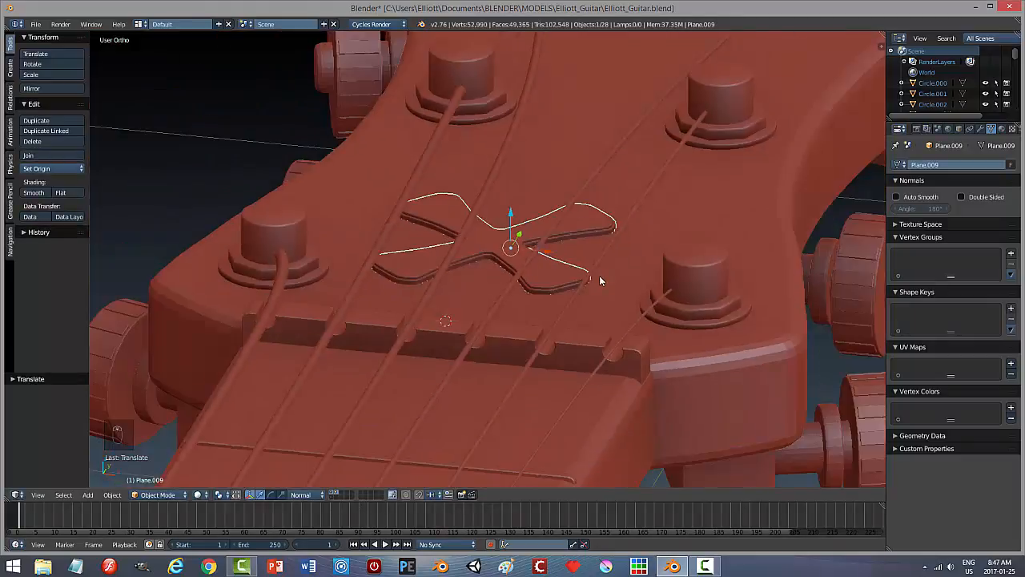
pyautogui.press('a')
pyautogui.moveTo(600, 274); pyautogui.dragTo(583, 306, button='middle')
pyautogui.scroll(-6, 592, 317)
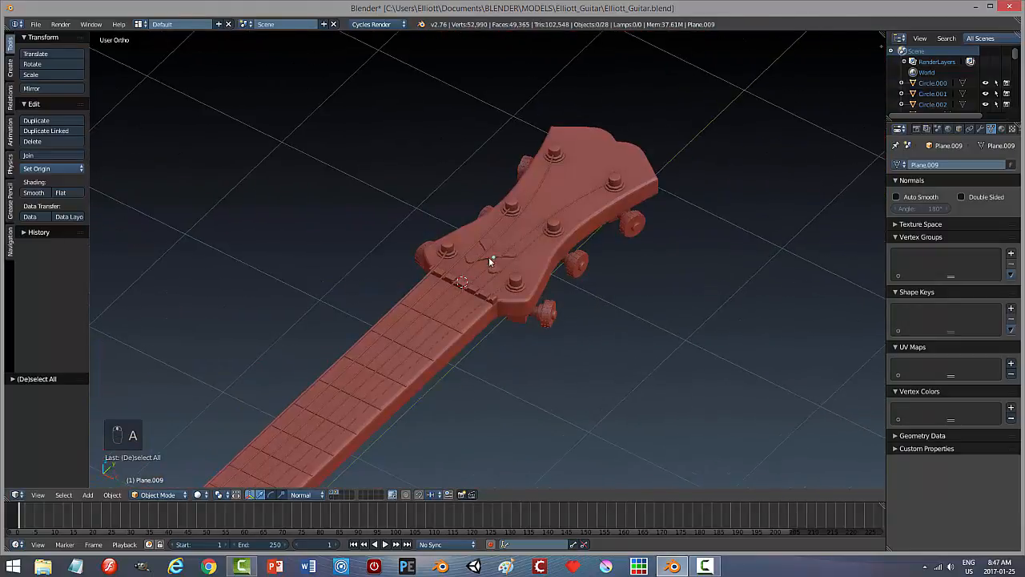
pyautogui.moveTo(489, 257); pyautogui.dragTo(570, 359, button='middle')
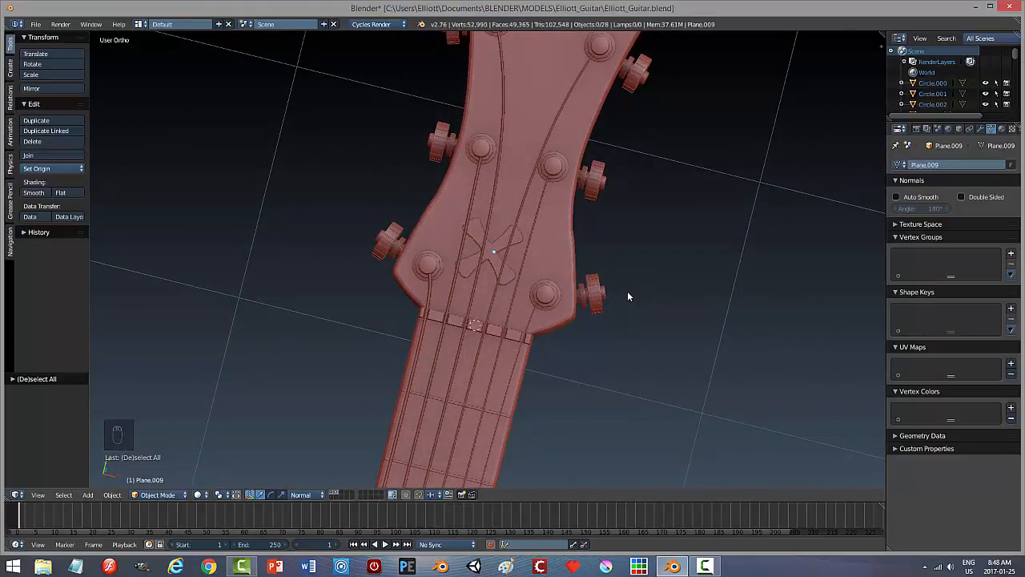
# Step: Align the ornament with the reference image's cross in top wireframe view, then restore solid shading and deselect it
pyautogui.press('KP_7')
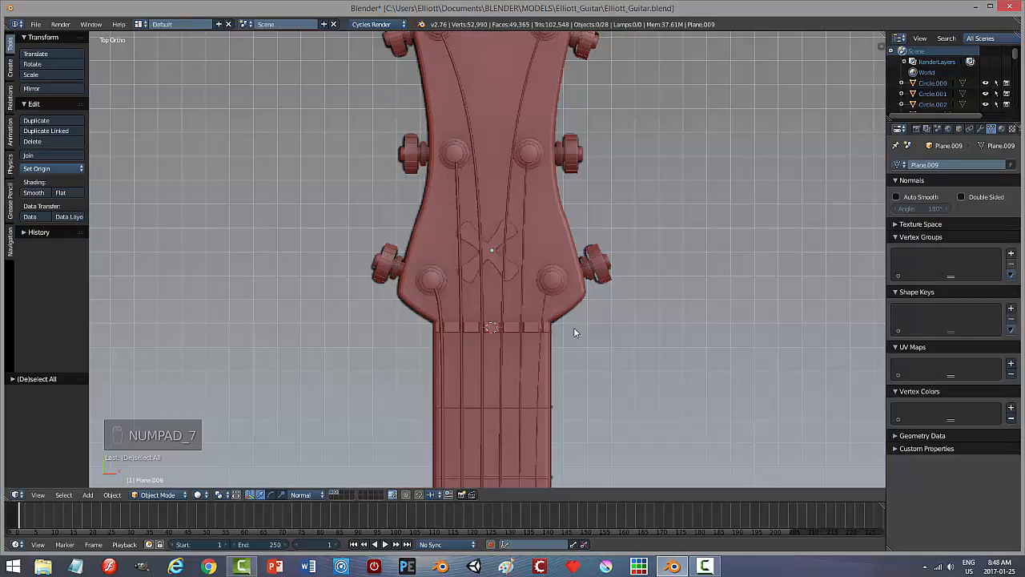
pyautogui.rightClick(498, 262)
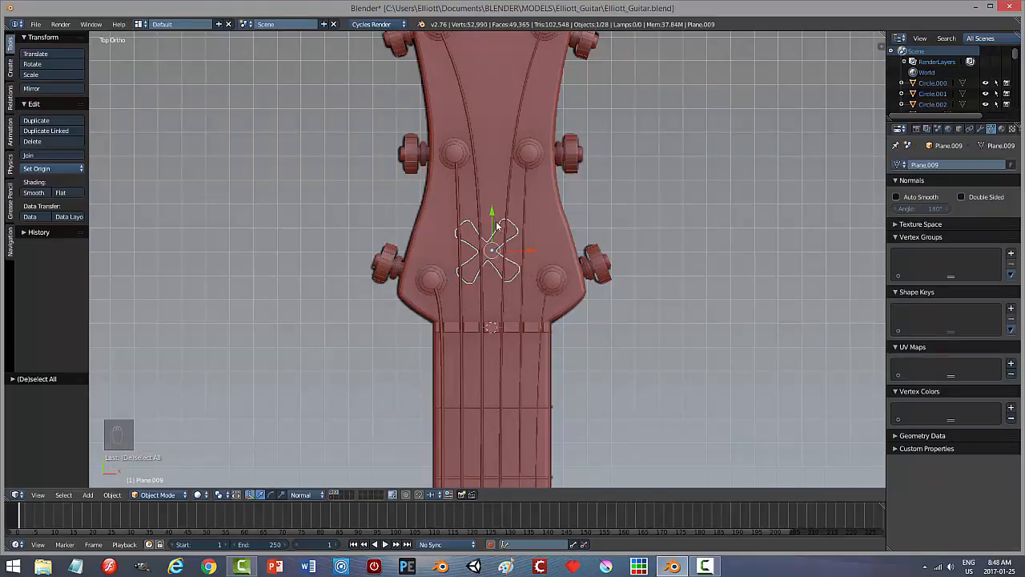
pyautogui.moveTo(493, 215)
pyautogui.mouseDown()
pyautogui.moveTo(497, 297)
pyautogui.moveTo(502, 216)
pyautogui.mouseUp()
pyautogui.press('KP_7')
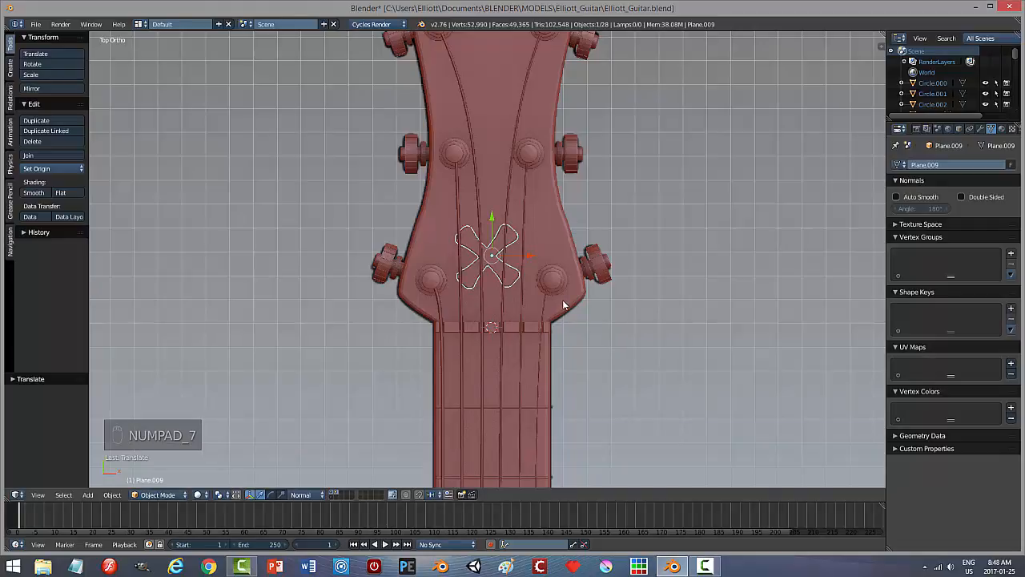
pyautogui.press('z')
pyautogui.click(593, 303)
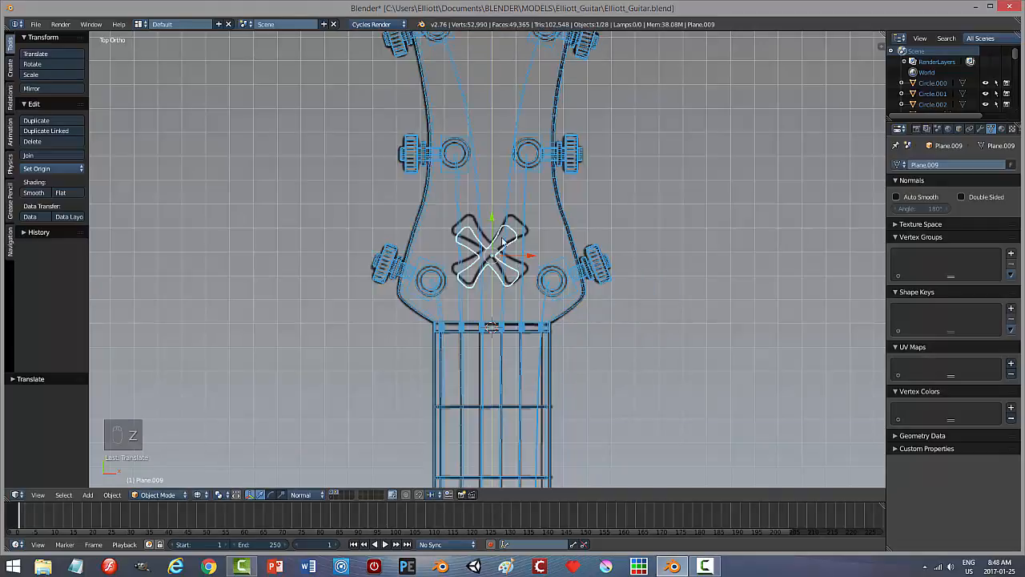
pyautogui.moveTo(495, 223); pyautogui.dragTo(497, 215)
pyautogui.moveTo(529, 249); pyautogui.dragTo(531, 249)
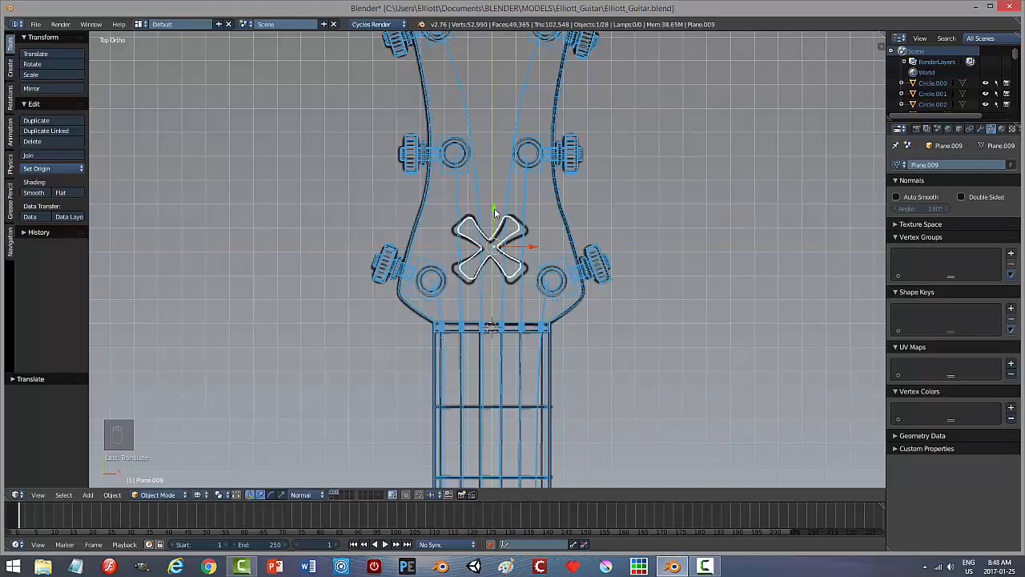
pyautogui.moveTo(496, 213); pyautogui.dragTo(497, 214)
pyautogui.press('z')
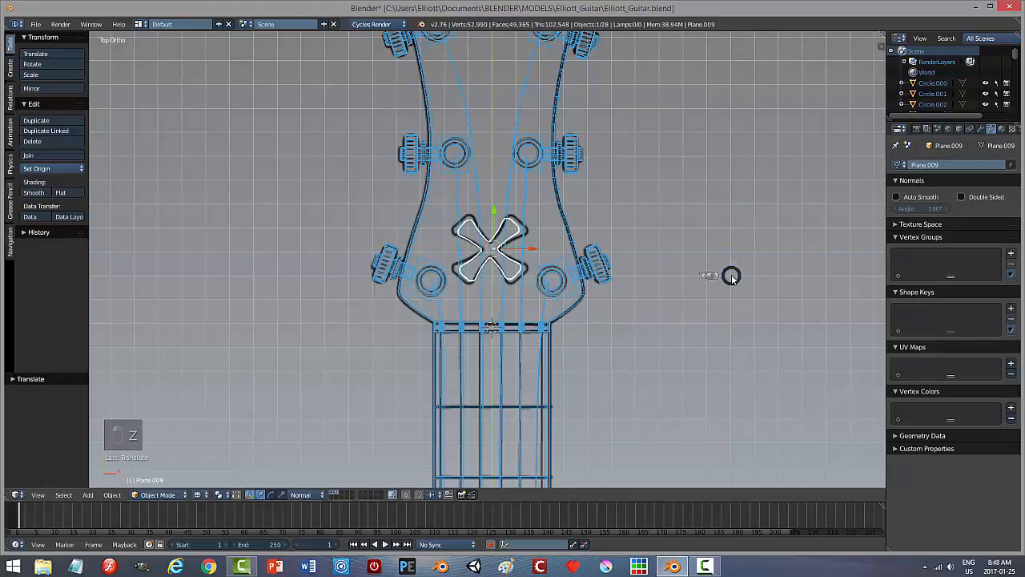
pyautogui.click(730, 338)
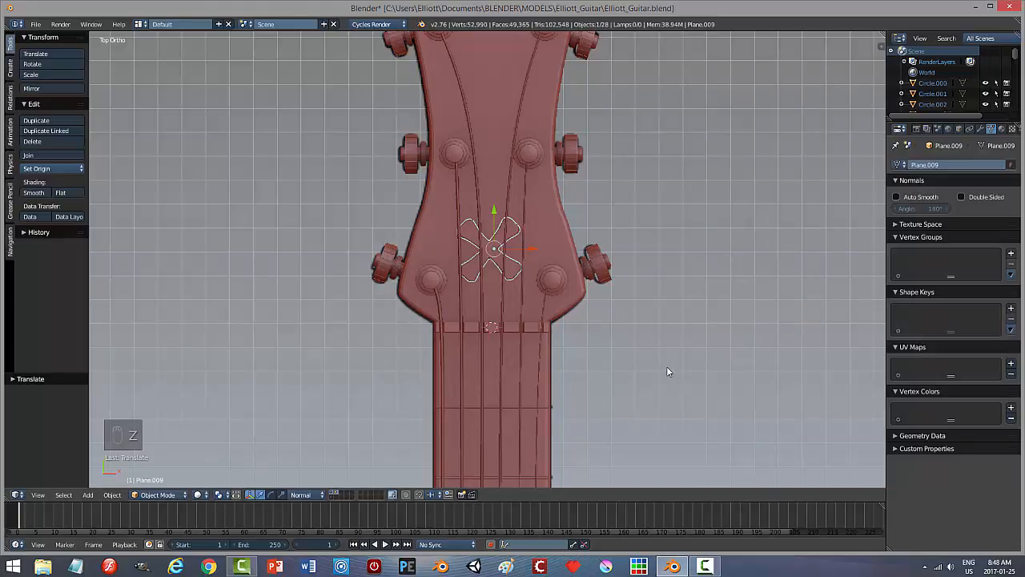
pyautogui.press('a')
# Step: Lower the ornament slightly into the headstock surface, deselect it and save the file
pyautogui.moveTo(667, 366); pyautogui.dragTo(634, 330, button='middle')
pyautogui.scroll(6, 628, 330)
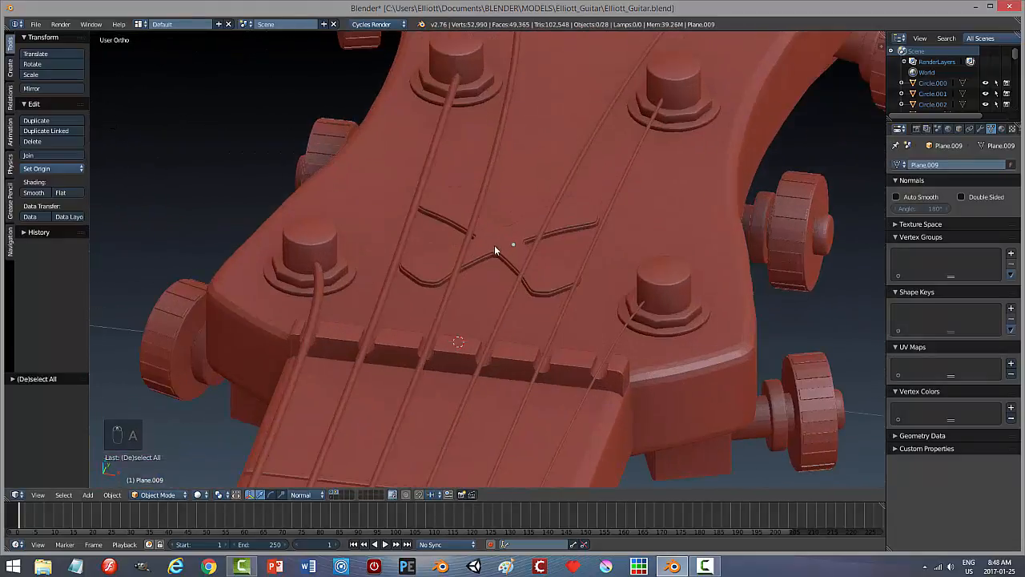
pyautogui.rightClick(495, 246)
pyautogui.moveTo(515, 214); pyautogui.dragTo(518, 218)
pyautogui.press('a')
pyautogui.hotkey('ctrl', 's')
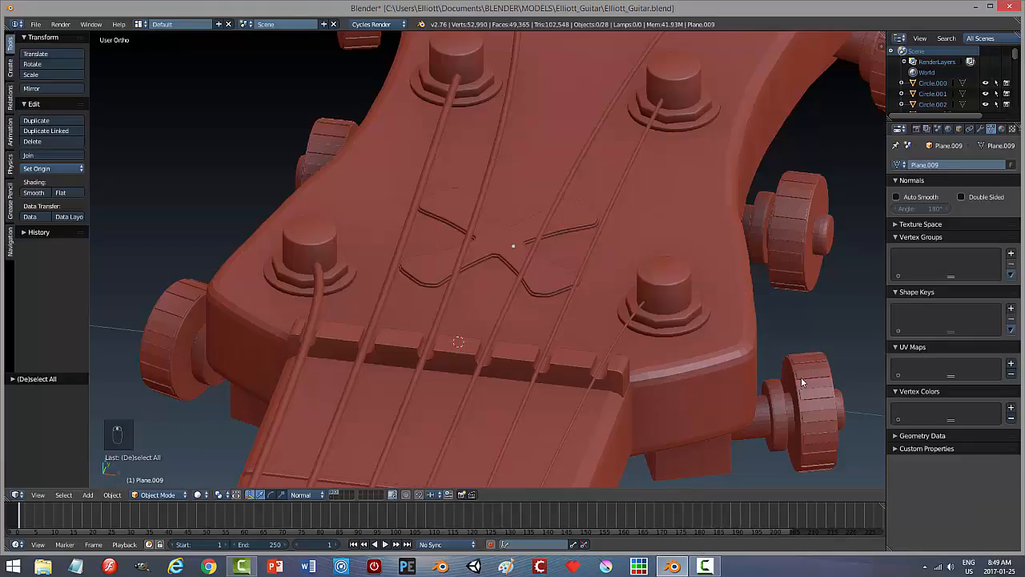
# Step: Join the cross ornament to the guitar's neck and headstock object
pyautogui.moveTo(801, 377); pyautogui.dragTo(720, 363, button='middle')
pyautogui.rightClick(587, 272)
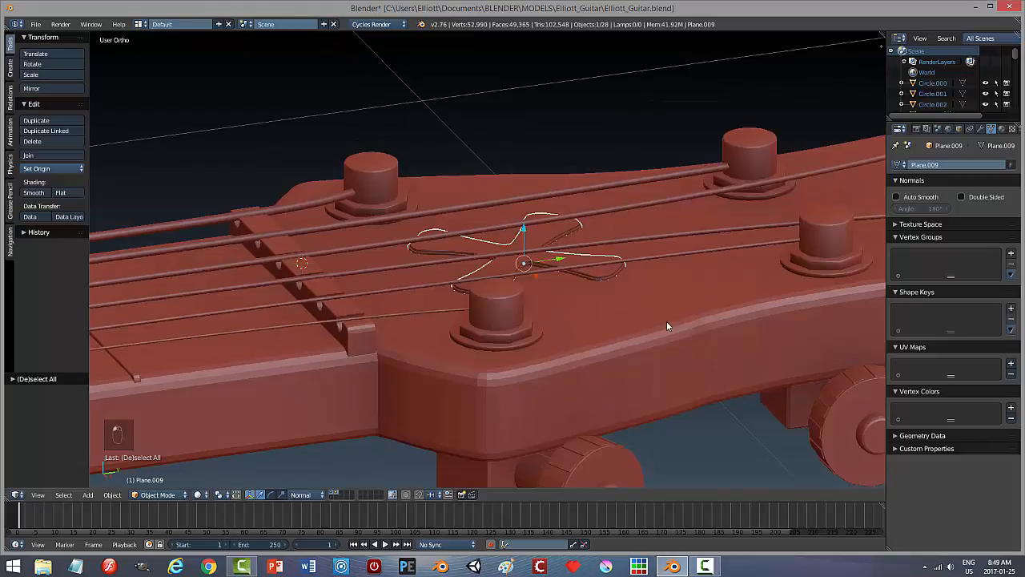
pyautogui.keyDown('shift'); pyautogui.rightClick(662, 321); pyautogui.keyUp('shift')
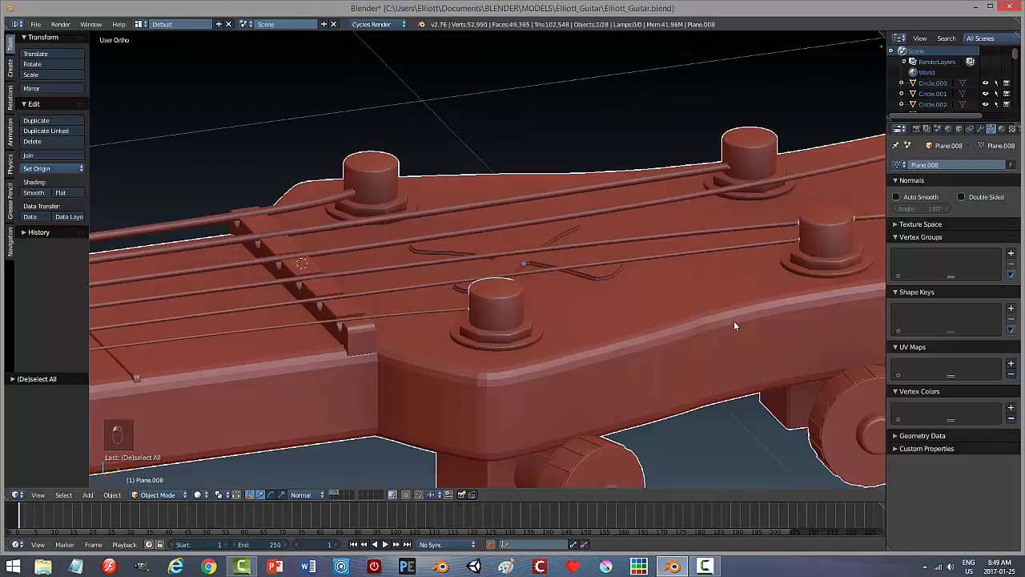
pyautogui.hotkey('ctrl', 'j')
pyautogui.moveTo(549, 329); pyautogui.dragTo(734, 339, button='middle')
pyautogui.scroll(-3, 614, 309)
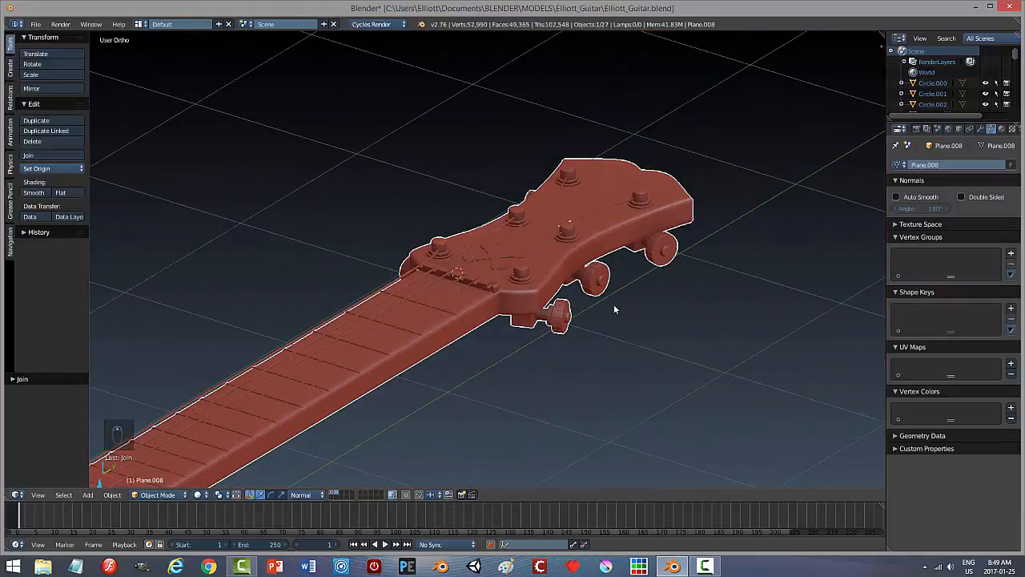
pyautogui.moveTo(613, 308); pyautogui.dragTo(572, 297, button='middle')
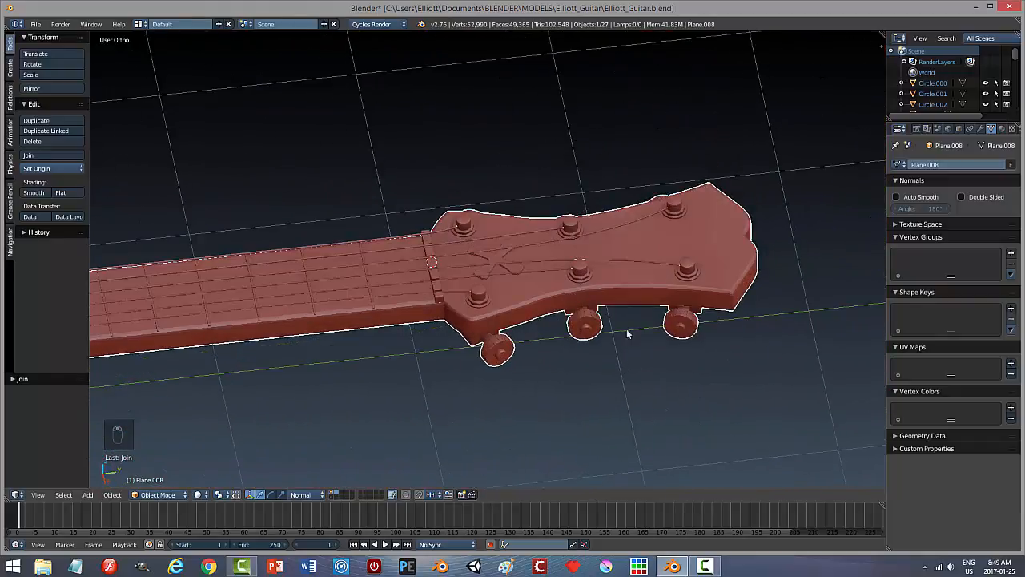
pyautogui.moveTo(618, 346)
pyautogui.mouseDown(button='middle')
pyautogui.moveTo(607, 366)
pyautogui.moveTo(603, 340)
pyautogui.mouseUp(button='middle')
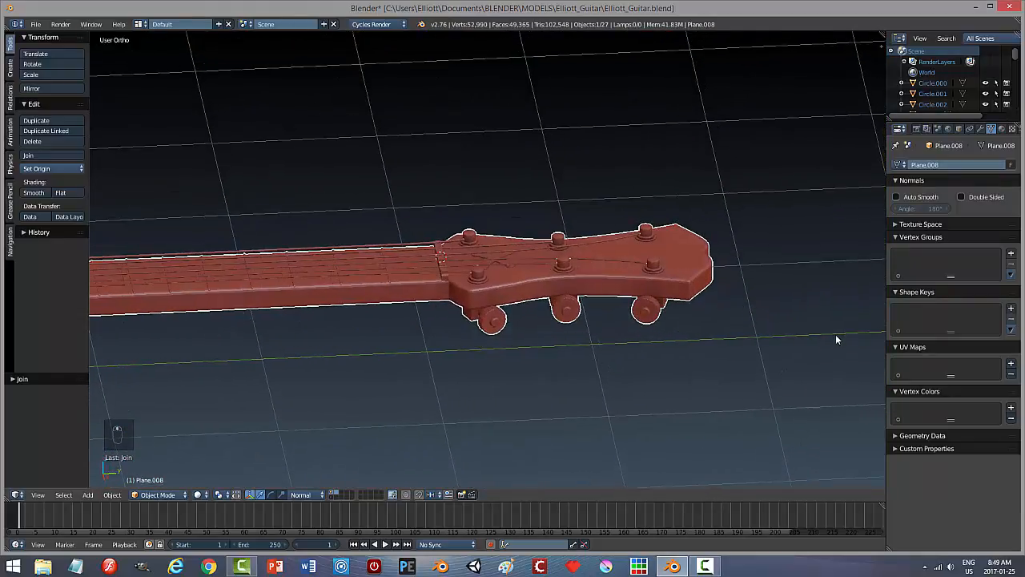
# Step: Enter edit mode on the joined neck in right-side wireframe view and set the pivot point to 3D Cursor
pyautogui.press('KP_3')
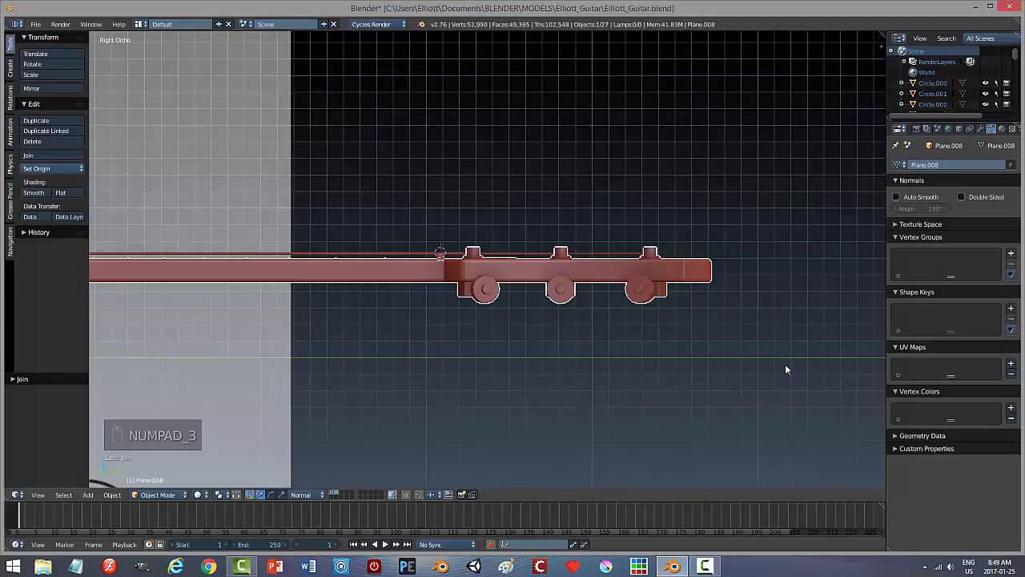
pyautogui.press('Tab')
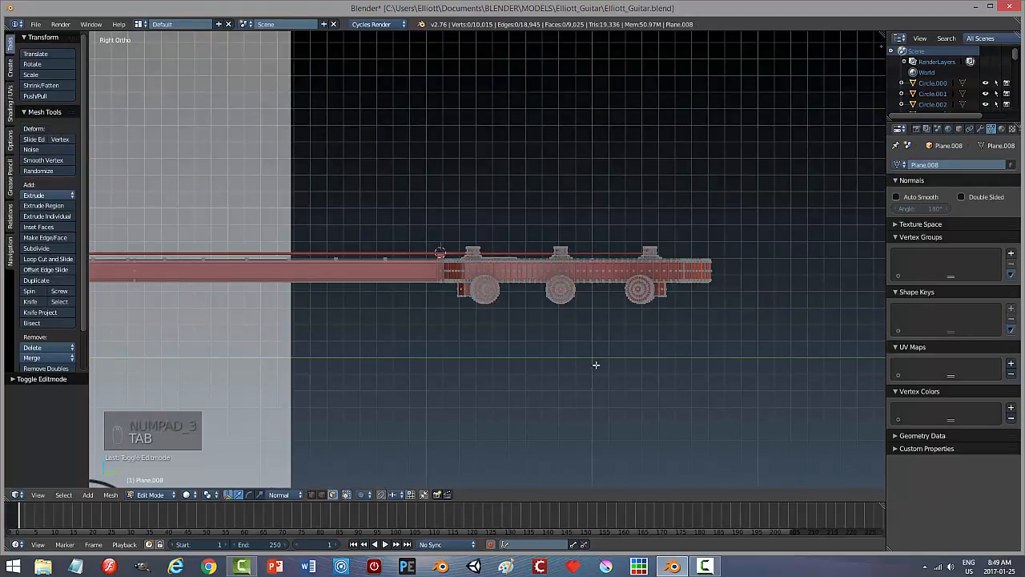
pyautogui.press('z')
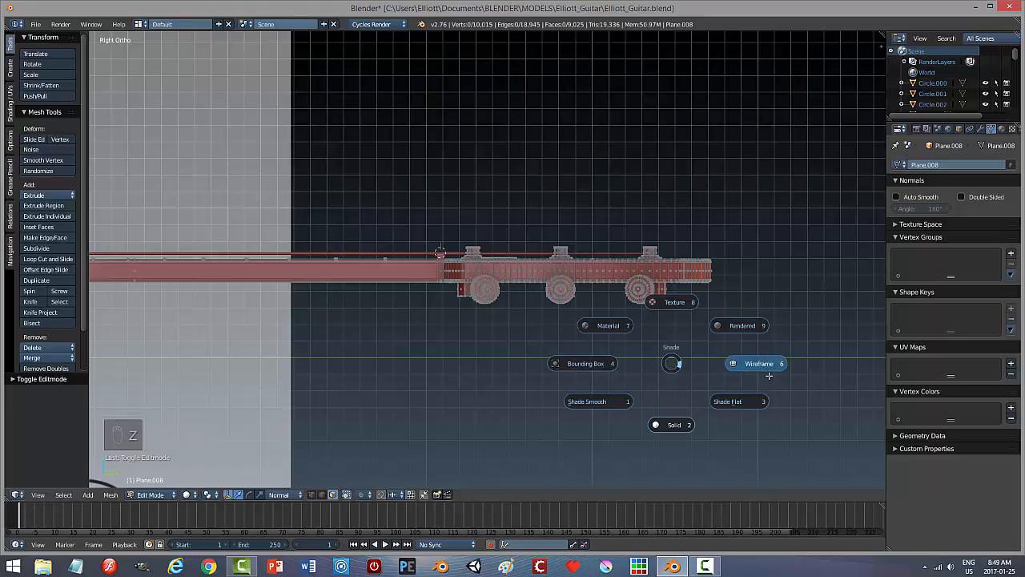
pyautogui.click(758, 364)
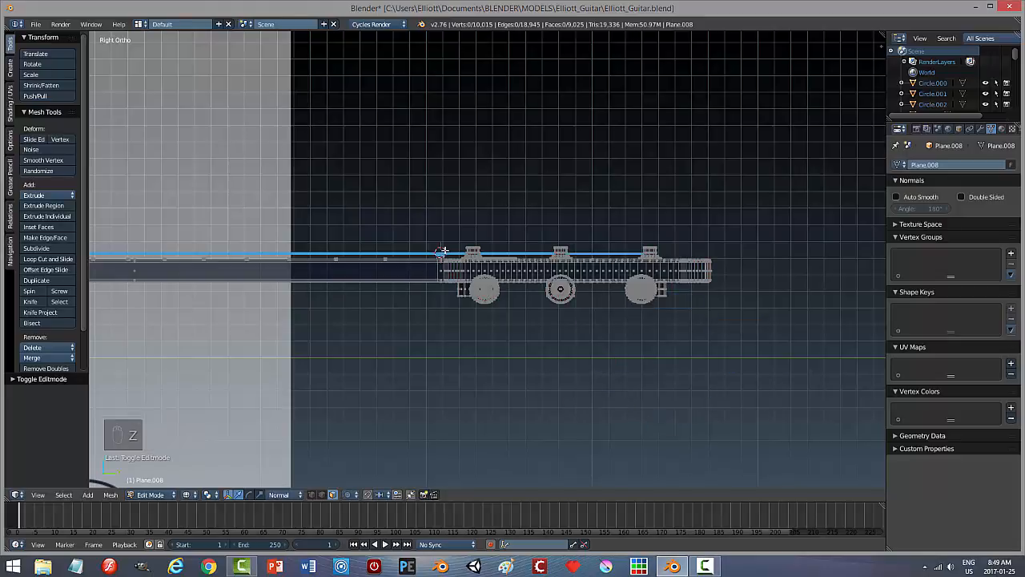
pyautogui.scroll(3, 432, 250)
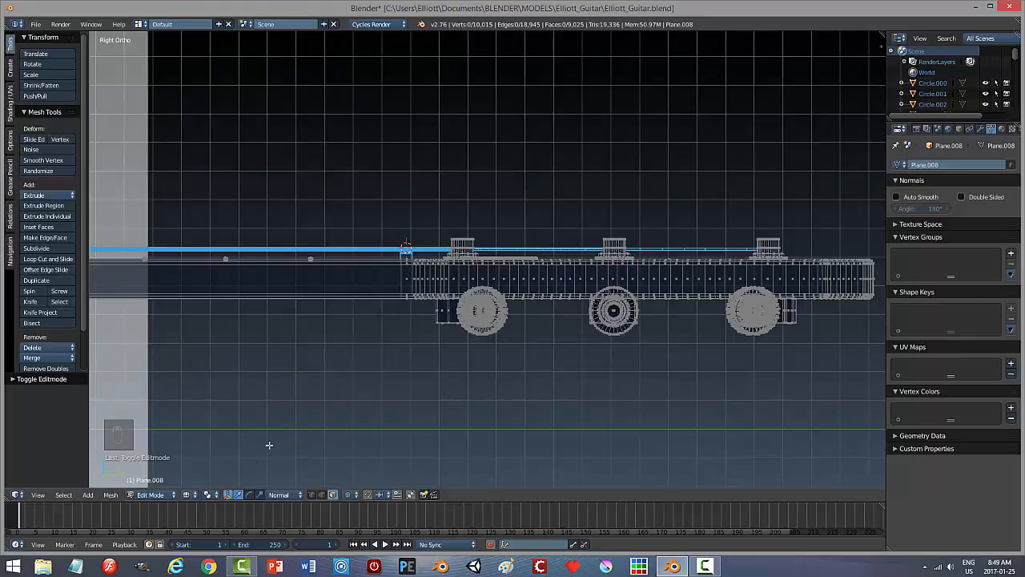
pyautogui.click(213, 497)
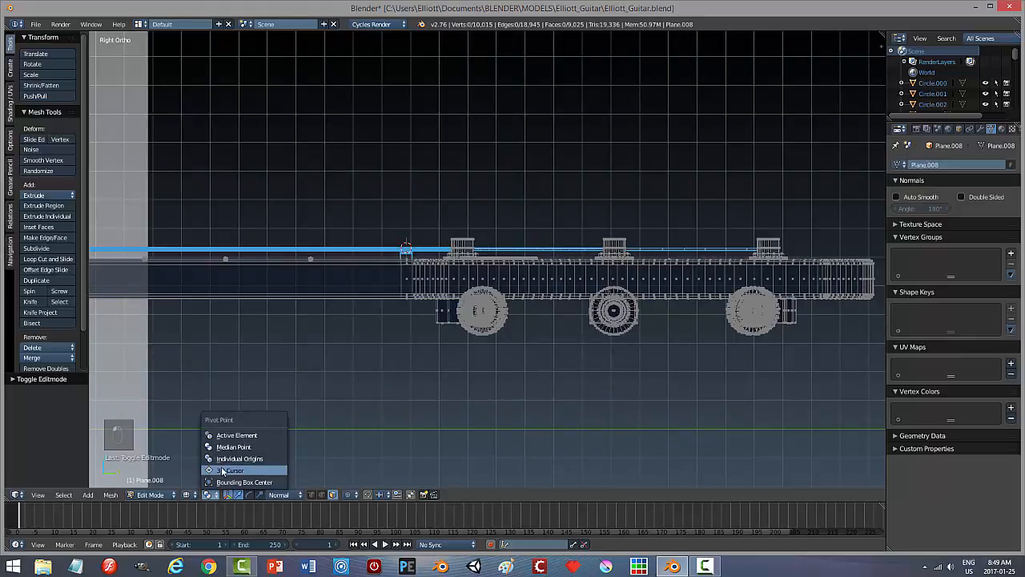
pyautogui.click(256, 461)
pyautogui.scroll(-1, 641, 379)
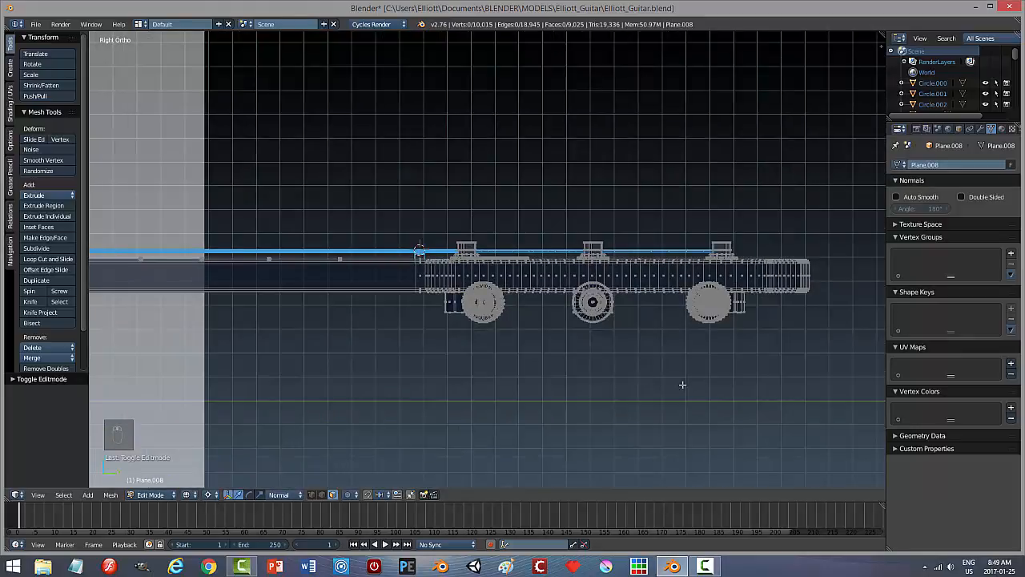
pyautogui.keyDown('shift'); pyautogui.moveTo(683, 385); pyautogui.dragTo(632, 386, button='middle'); pyautogui.keyUp('shift')
pyautogui.press('b')
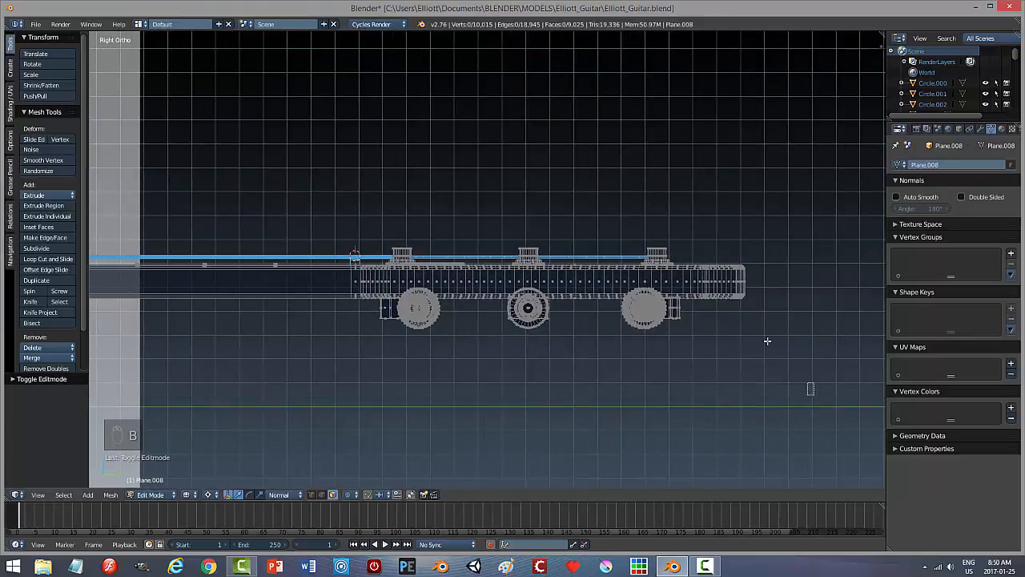
pyautogui.moveTo(813, 394); pyautogui.dragTo(361, 229)
pyautogui.scroll(3, 428, 379)
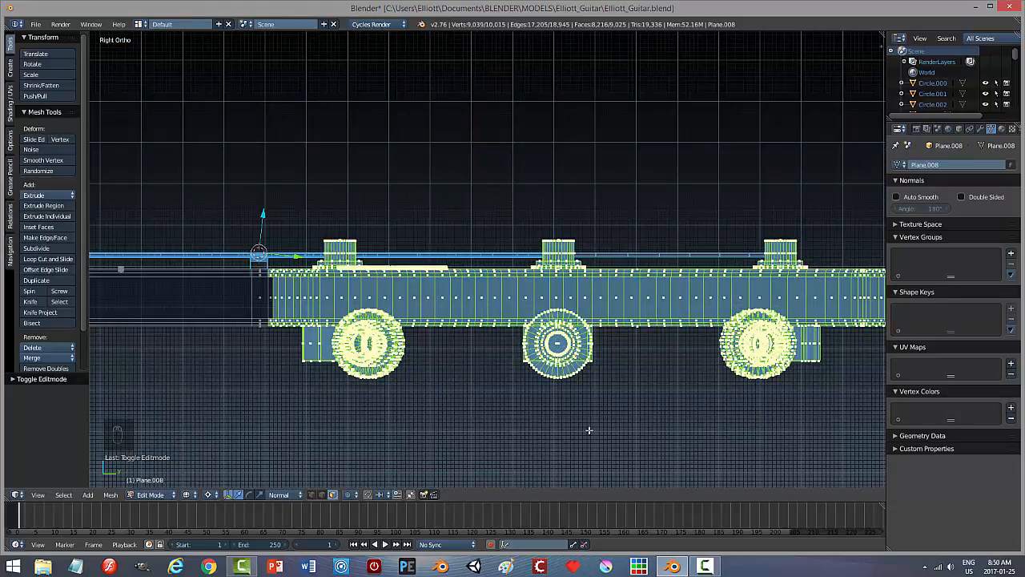
pyautogui.press('a')
# Step: Switch to vertex select mode and box-select the headstock beyond the nut, including its tuners and ornament
pyautogui.hotkey('ctrl', 'Tab')
pyautogui.click(561, 419)
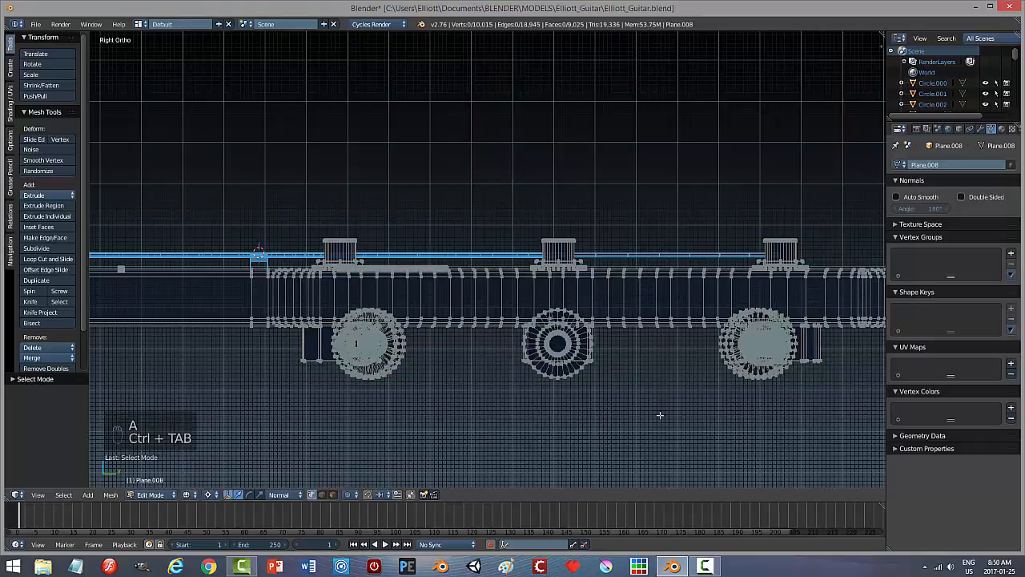
pyautogui.scroll(-5, 736, 331)
pyautogui.press('b')
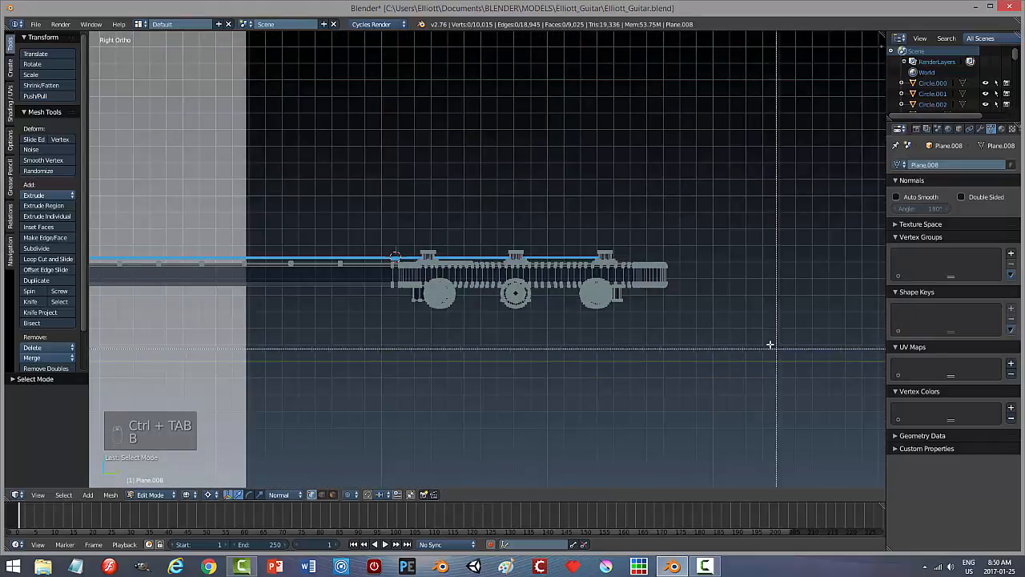
pyautogui.moveTo(777, 348); pyautogui.dragTo(398, 209)
pyautogui.scroll(3, 487, 355)
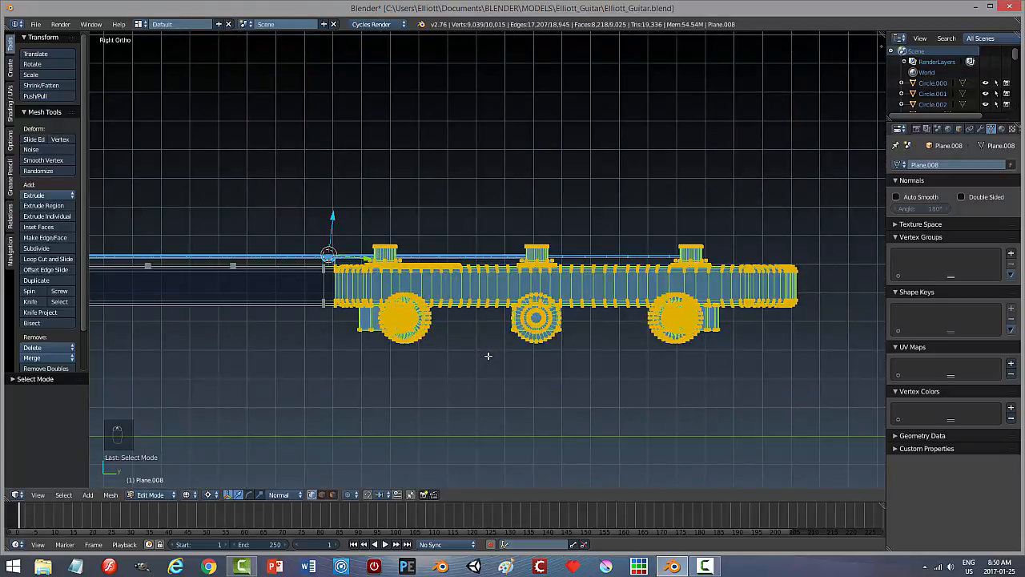
# Step: Set the transform orientation to Global and rotate the selected headstock a few degrees downward around the 3D cursor about the X axis
pyautogui.scroll(-3, 488, 355)
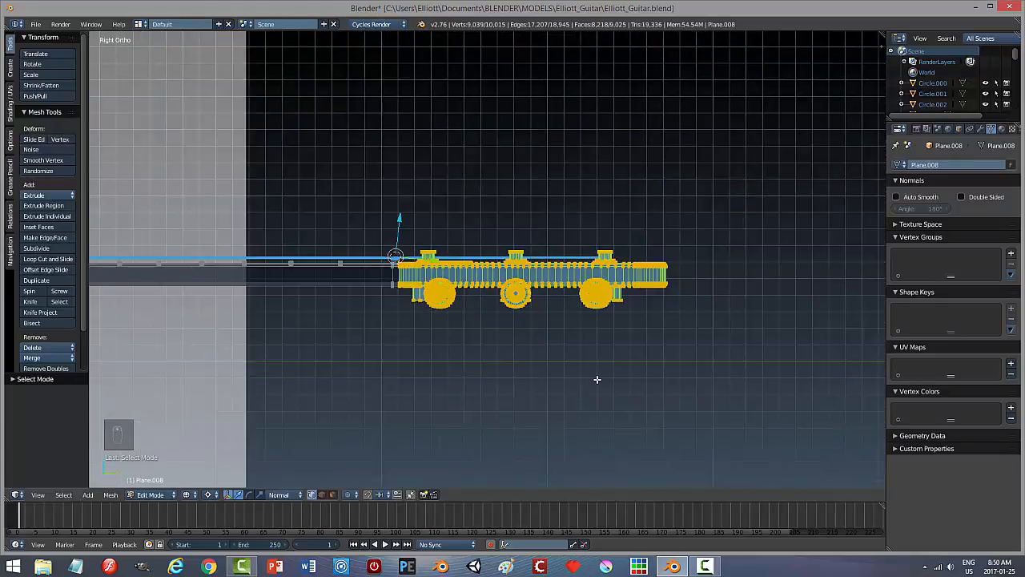
pyautogui.click(280, 494)
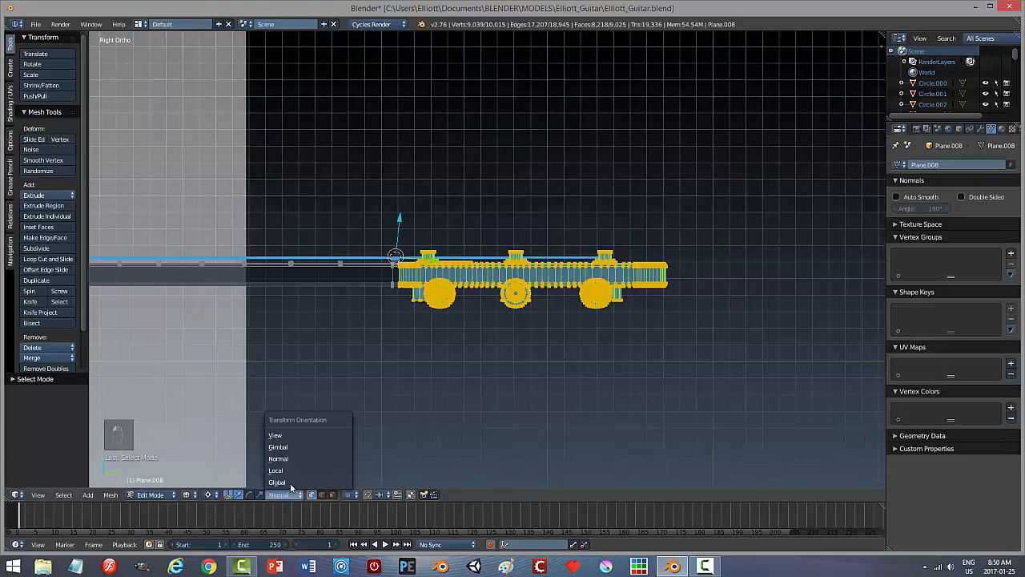
pyautogui.click(284, 435)
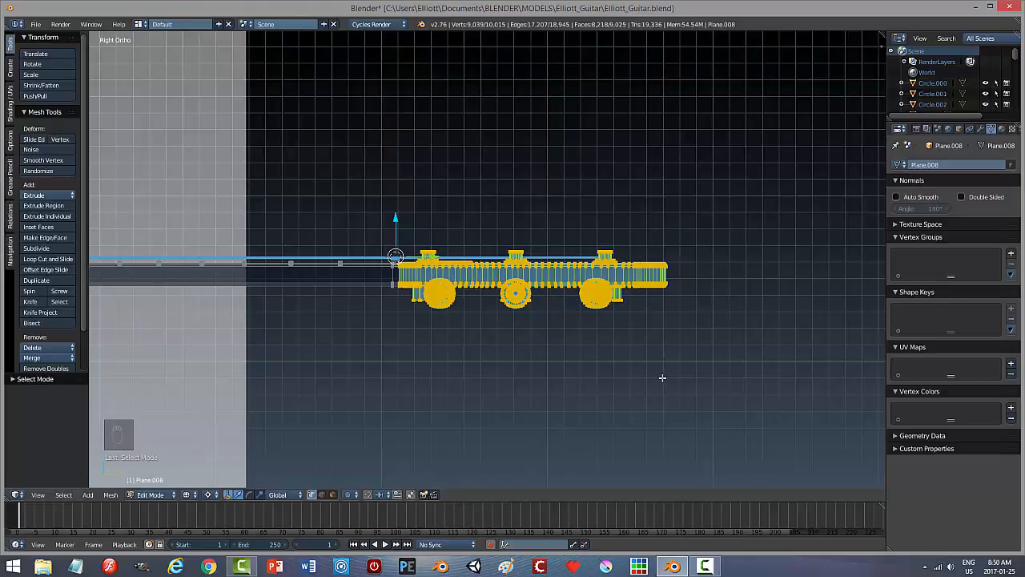
pyautogui.press('r')
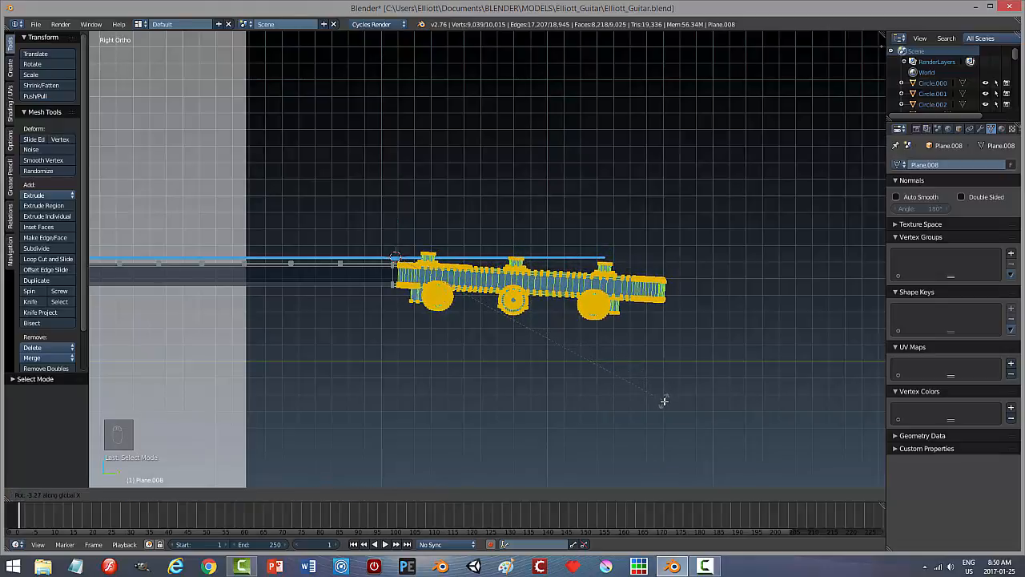
pyautogui.click(662, 407)
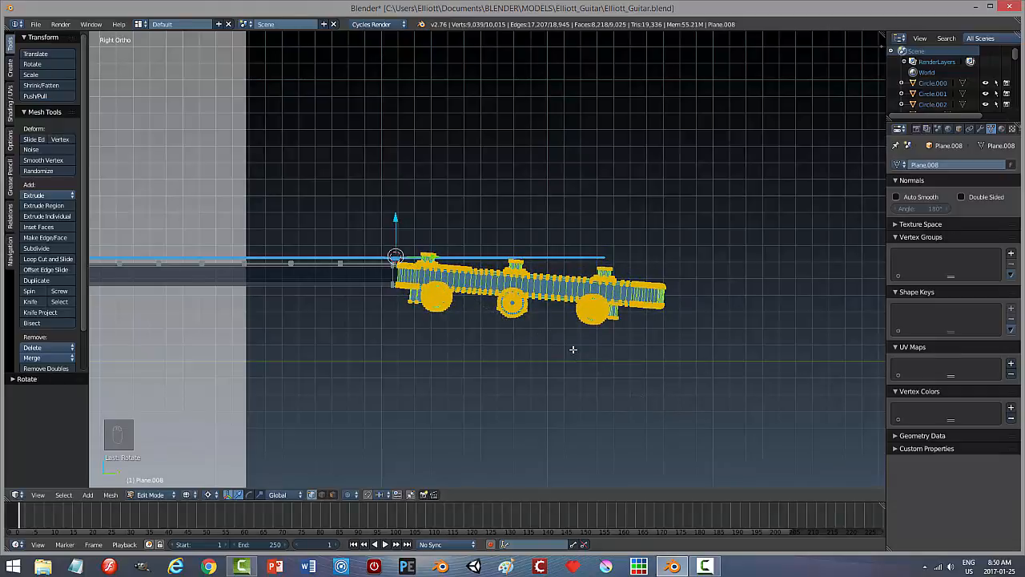
# Step: Deselect the mesh, return to Object Mode, switch to solid shading and inspect the tilted headstock
pyautogui.press('a')
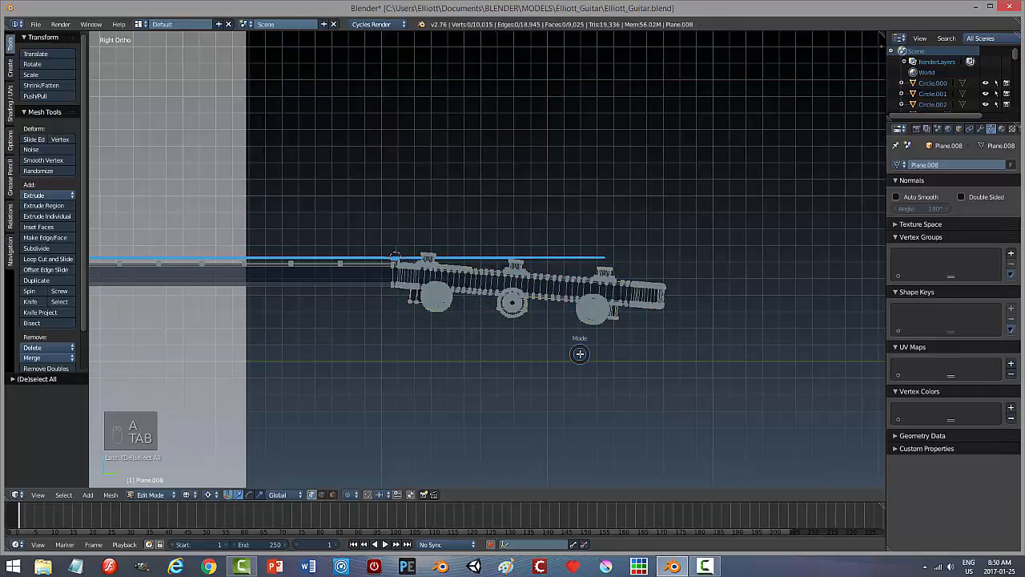
pyautogui.press('Tab')
pyautogui.press('z')
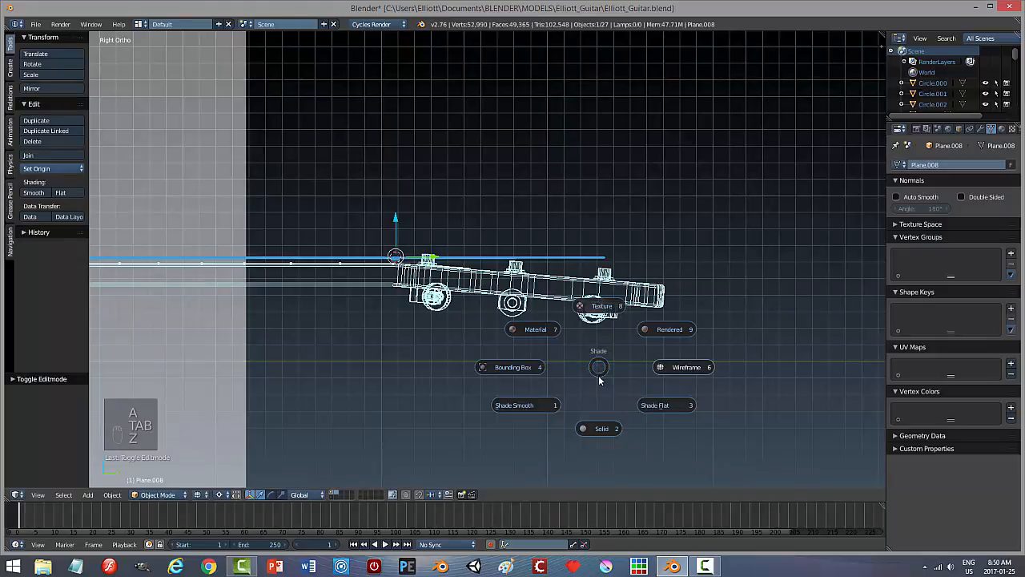
pyautogui.click(600, 429)
pyautogui.scroll(3, 449, 360)
pyautogui.keyDown('shift'); pyautogui.moveTo(367, 338); pyautogui.dragTo(529, 269, button='middle'); pyautogui.keyUp('shift')
pyautogui.scroll(1, 528, 288)
pyautogui.scroll(-5, 559, 300)
pyautogui.scroll(3, 519, 370)
# Step: Select the string running to the left middle tuner, enter edit mode and select its end control point at the post
pyautogui.press('KP_7')
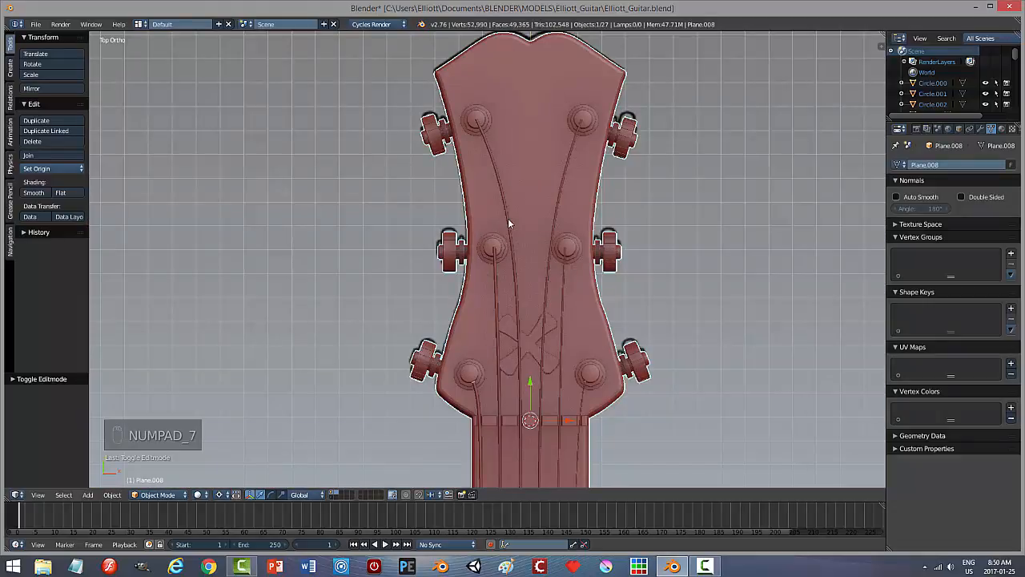
pyautogui.scroll(-1, 579, 318)
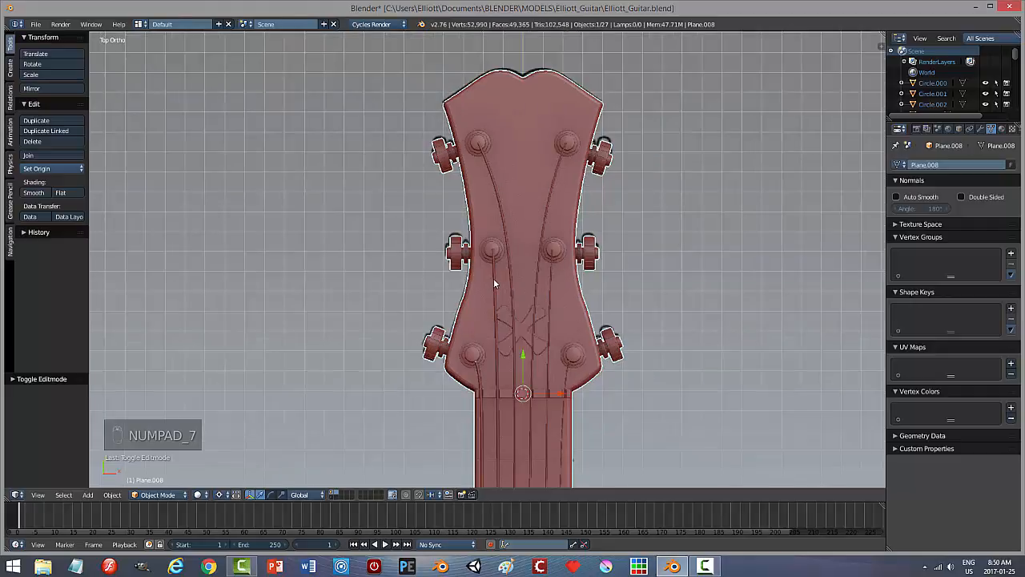
pyautogui.rightClick(493, 278)
pyautogui.press('Tab')
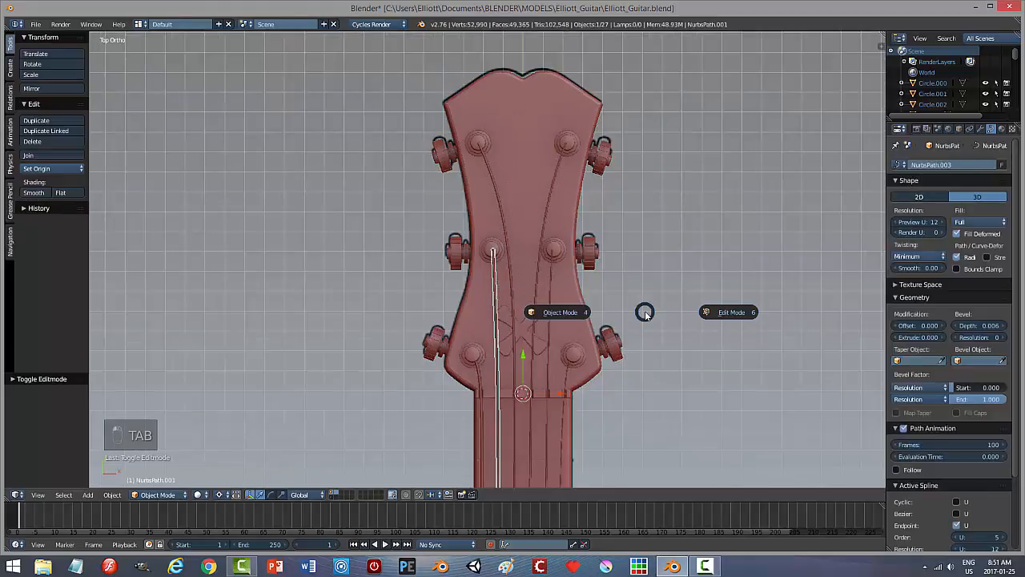
pyautogui.click(715, 314)
pyautogui.moveTo(625, 349); pyautogui.dragTo(630, 301, button='middle')
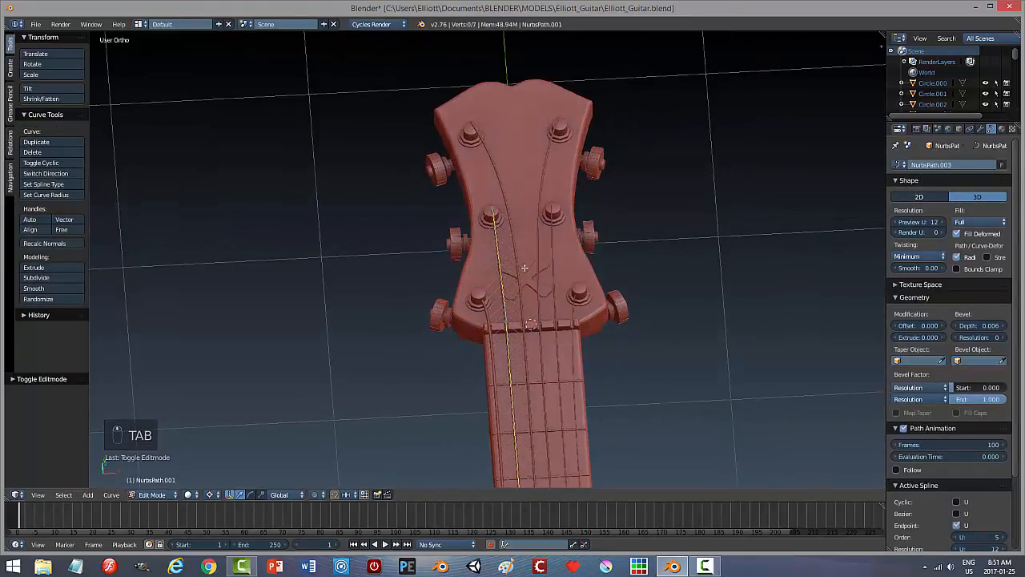
pyautogui.rightClick(495, 211)
pyautogui.press('KP_3')
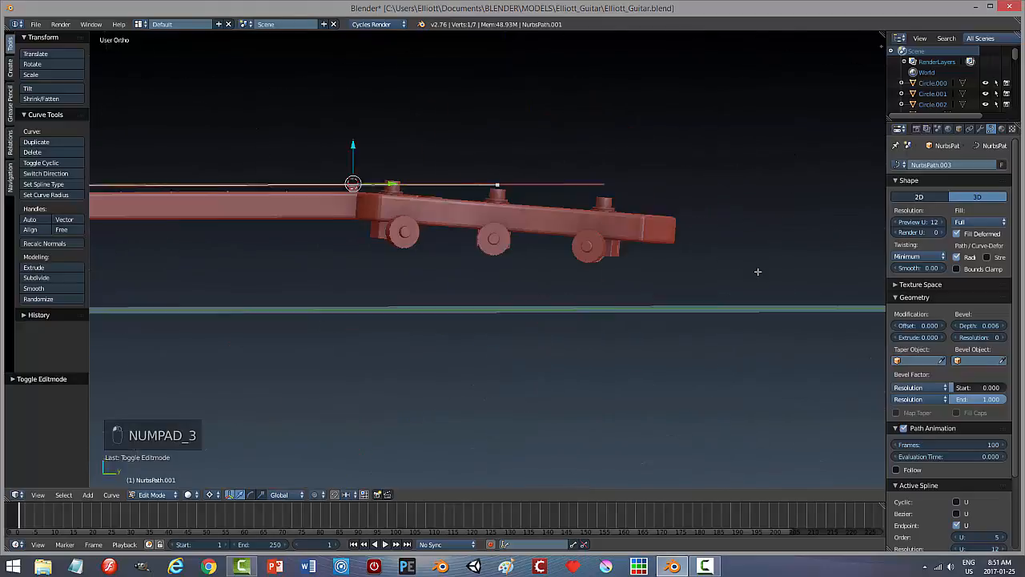
# Step: Change the pivot point from the 3D cursor so the manipulator sits on the selected string end point
pyautogui.scroll(3, 525, 226)
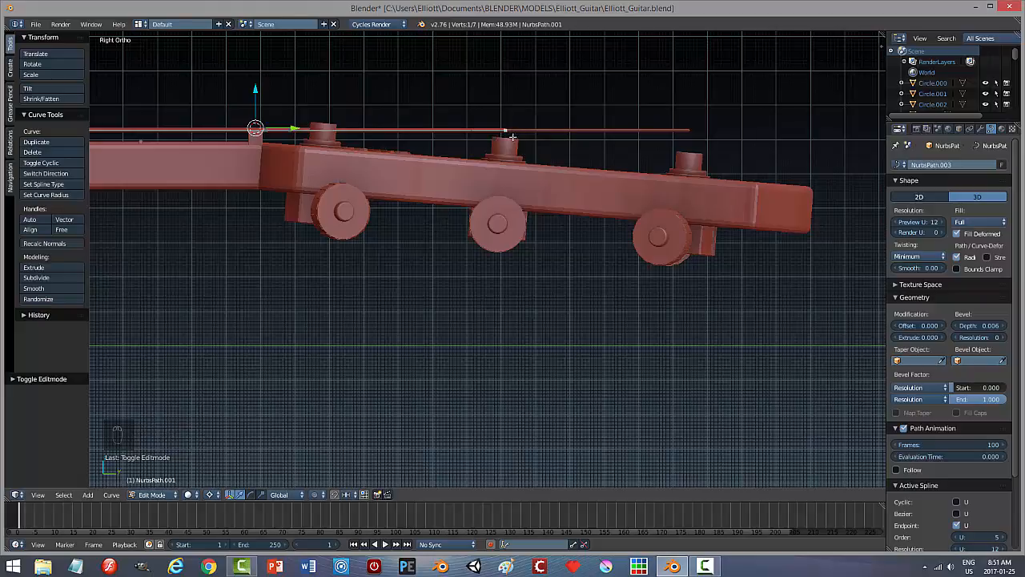
pyautogui.scroll(-2, 447, 245)
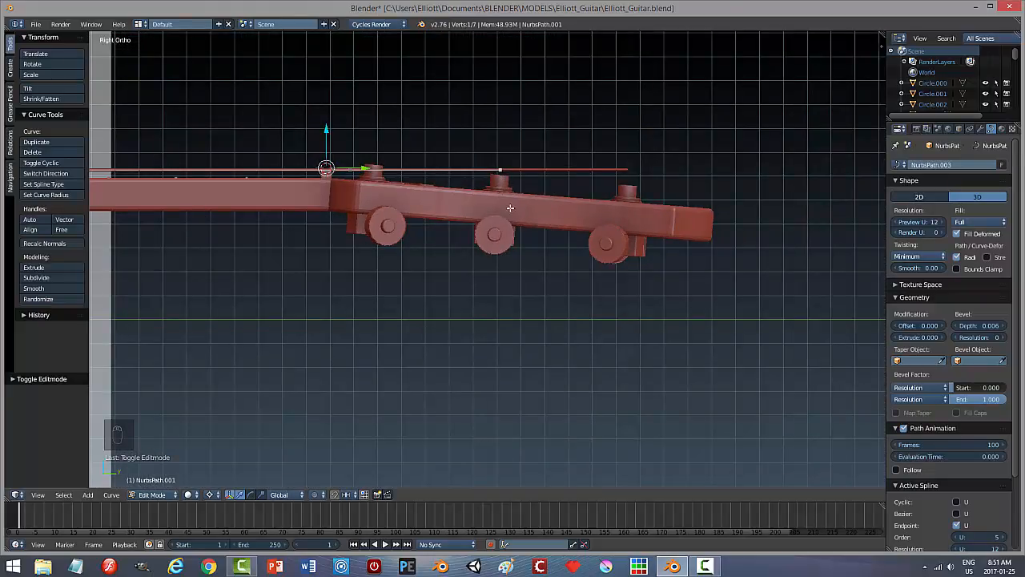
pyautogui.moveTo(510, 209); pyautogui.dragTo(510, 260, button='middle')
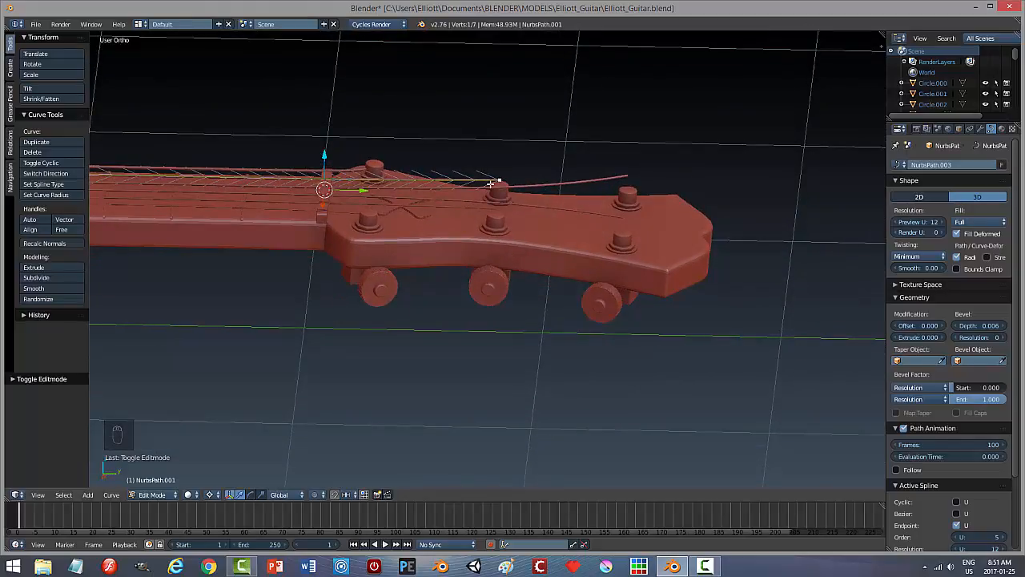
pyautogui.click(210, 494)
pyautogui.click(233, 447)
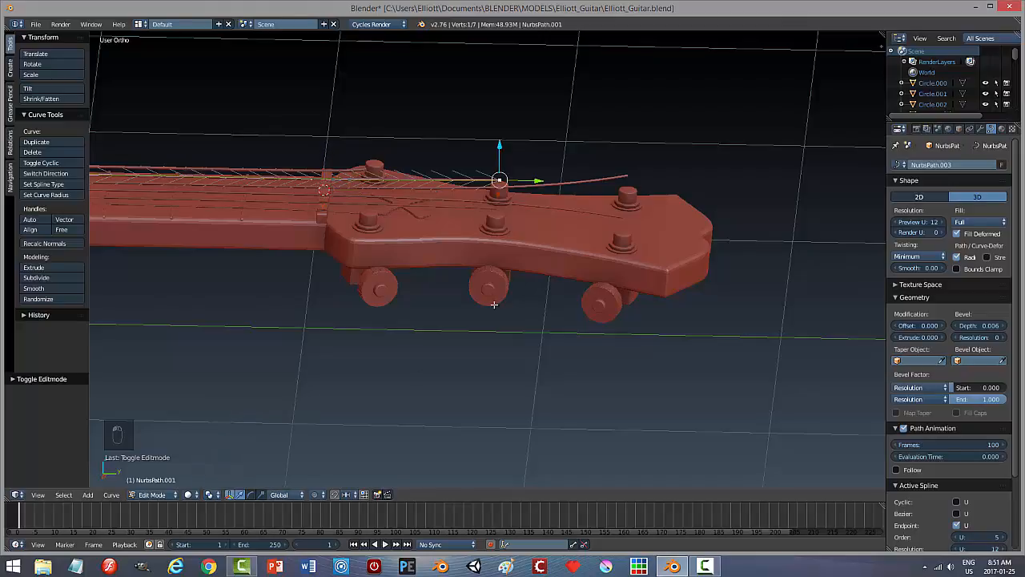
# Step: Lower the string's end point onto the middle tuner post in right view, deselect it and return to Object Mode
pyautogui.moveTo(520, 345); pyautogui.dragTo(526, 311, button='middle')
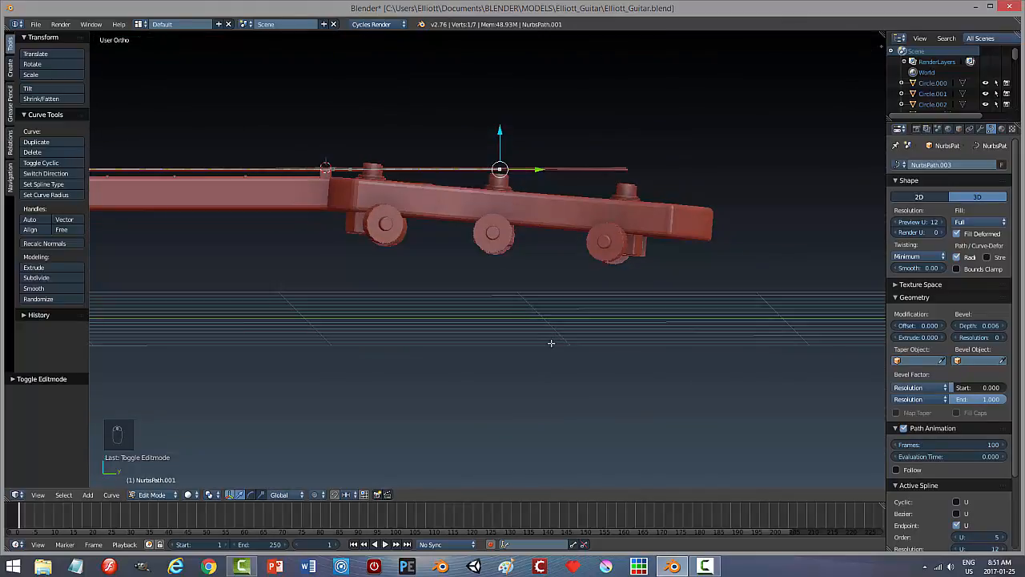
pyautogui.press('KP_3')
pyautogui.moveTo(501, 132); pyautogui.dragTo(505, 145)
pyautogui.moveTo(505, 145); pyautogui.dragTo(499, 259, button='middle')
pyautogui.scroll(4, 499, 259)
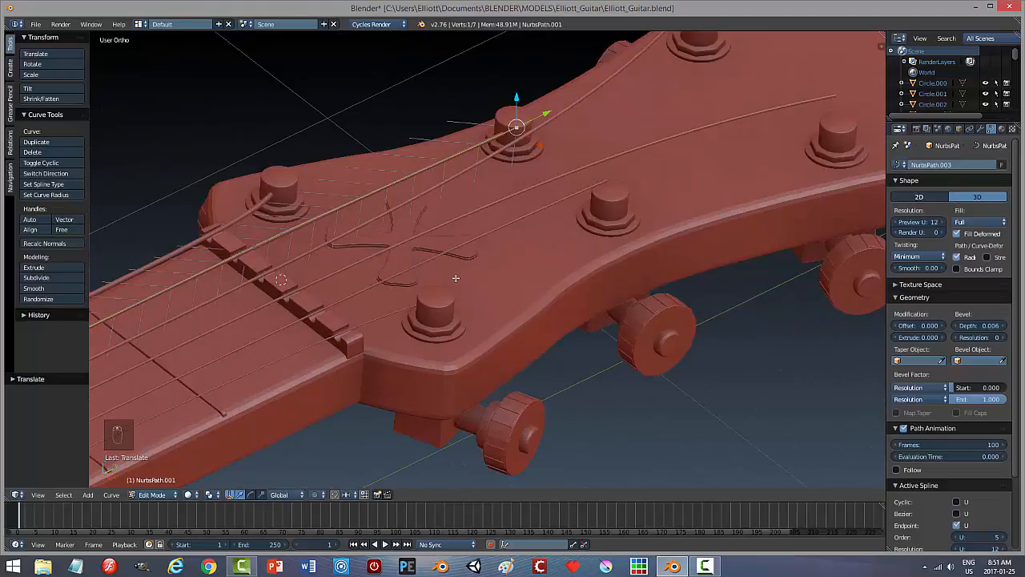
pyautogui.moveTo(379, 278); pyautogui.dragTo(213, 84, button='middle')
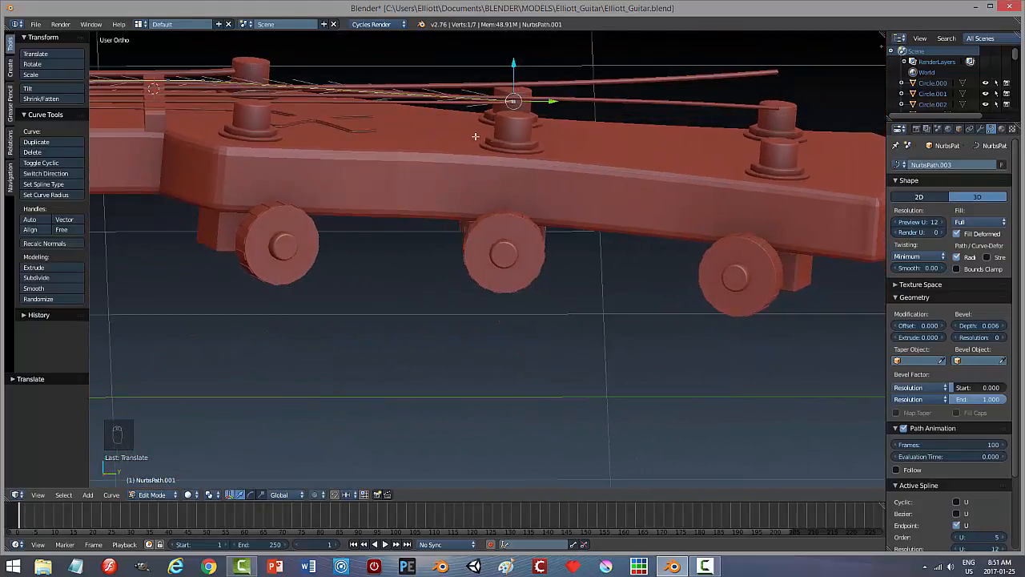
pyautogui.press('a')
pyautogui.press('Tab')
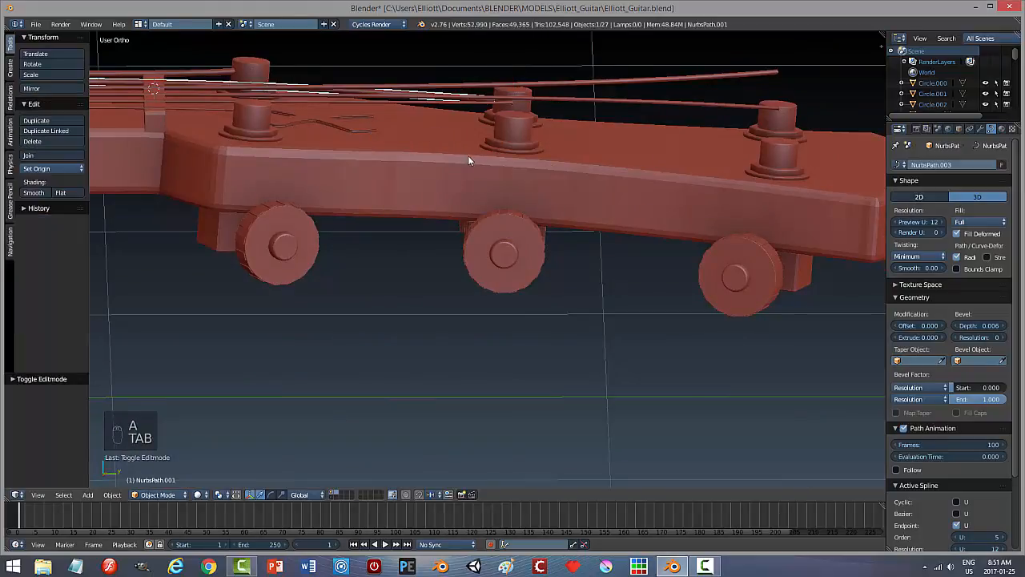
# Step: Edit the string running to the left tuner farthest from the nut and lower its end point onto the post
pyautogui.moveTo(468, 156); pyautogui.dragTo(483, 177, button='middle')
pyautogui.rightClick(759, 61)
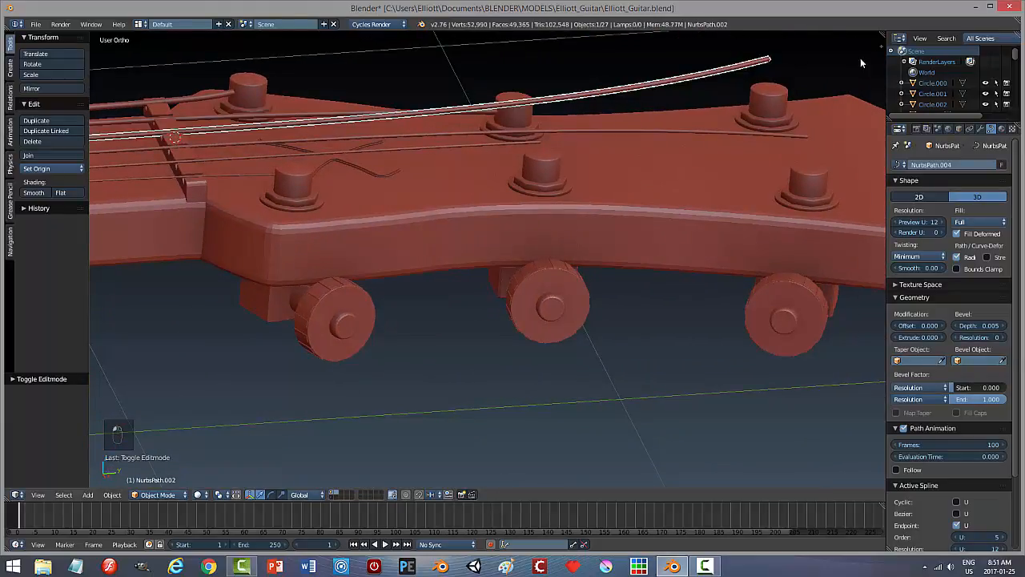
pyautogui.press('KP_3')
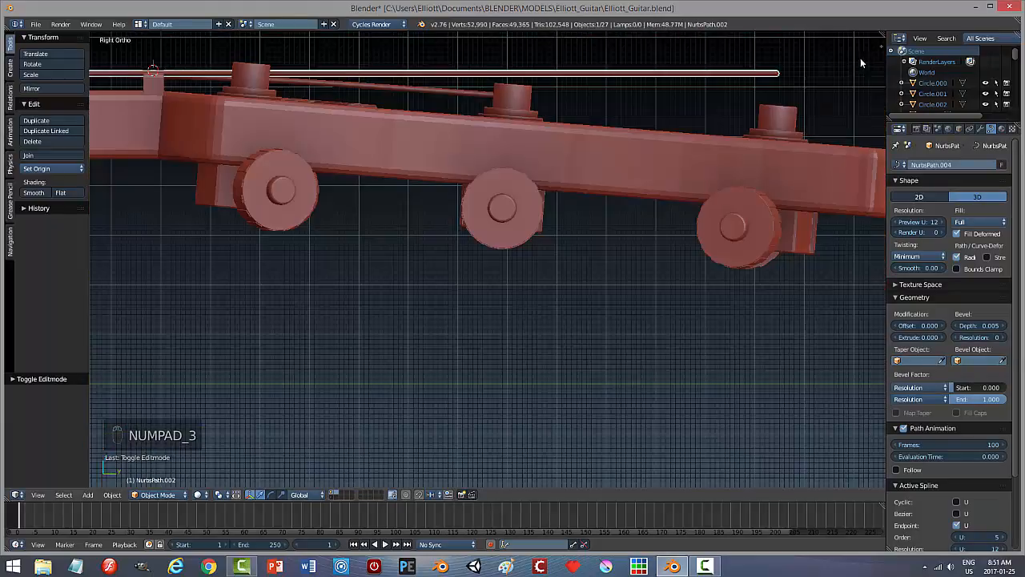
pyautogui.press('Tab')
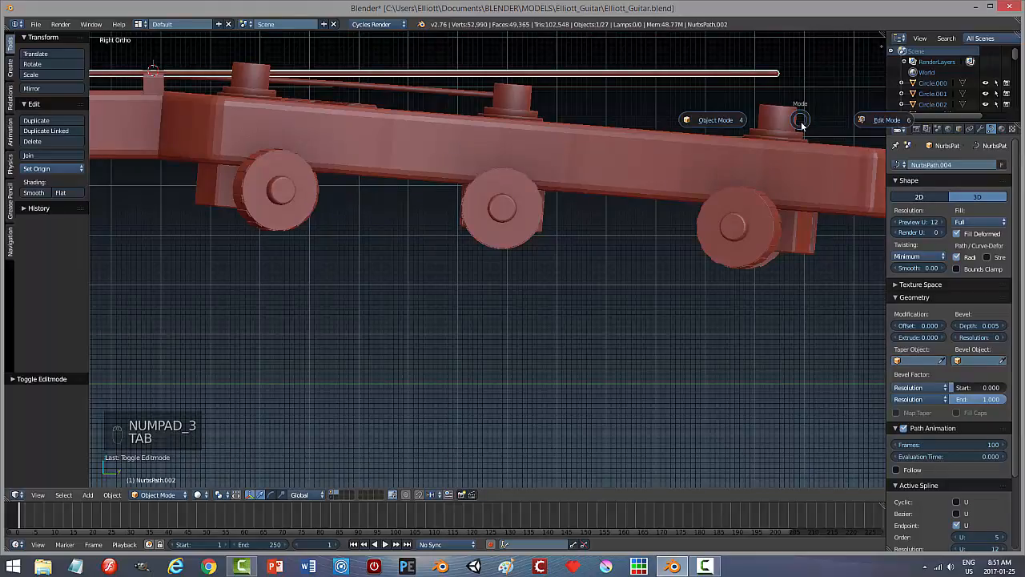
pyautogui.rightClick(779, 75)
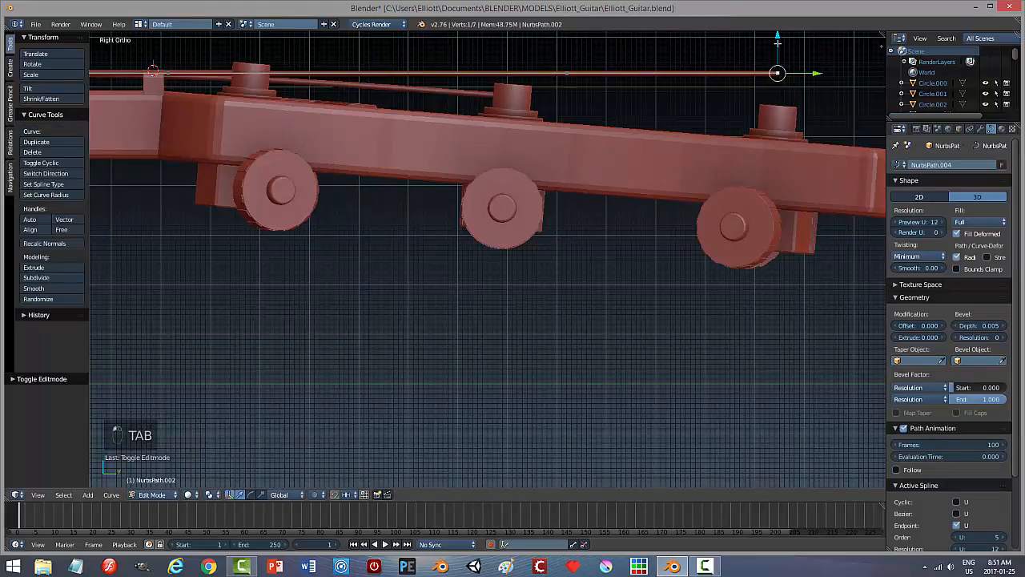
pyautogui.moveTo(777, 73); pyautogui.dragTo(702, 134)
pyautogui.moveTo(702, 134); pyautogui.dragTo(579, 163, button='middle')
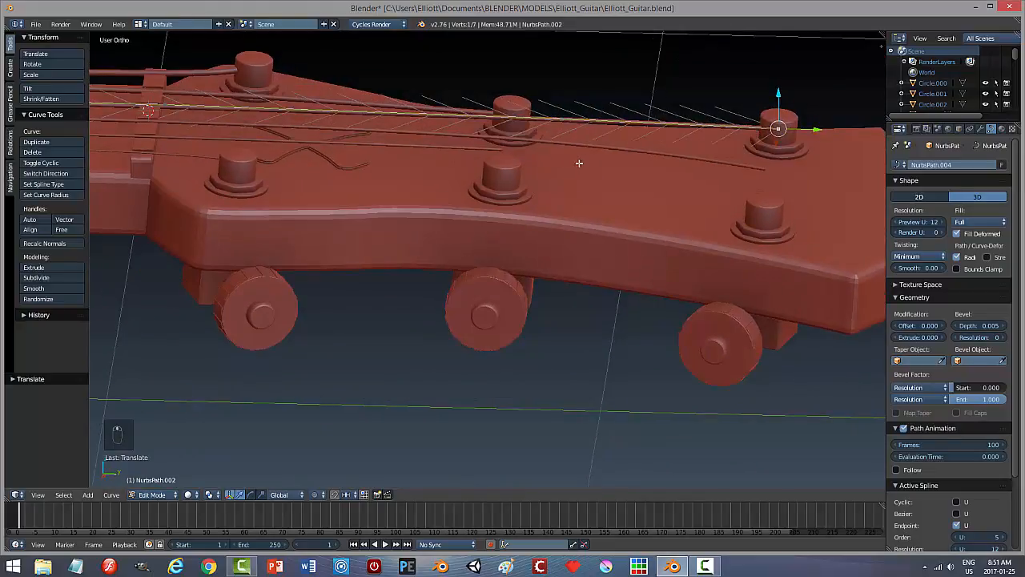
# Step: Lower the same string's second-to-last control point so the string follows the headstock's downward slope
pyautogui.rightClick(561, 120)
pyautogui.press('KP_3')
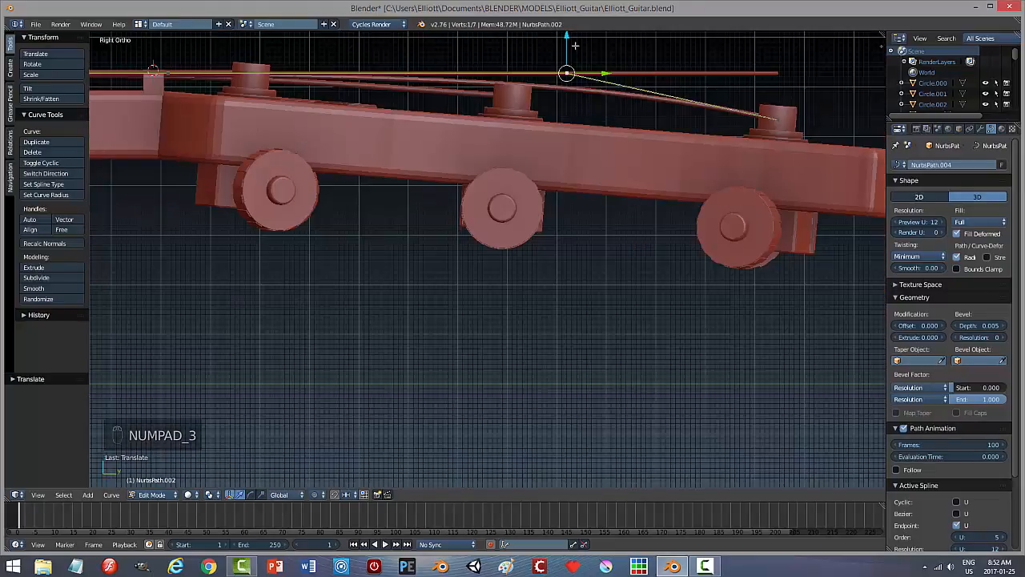
pyautogui.moveTo(570, 37); pyautogui.dragTo(575, 76)
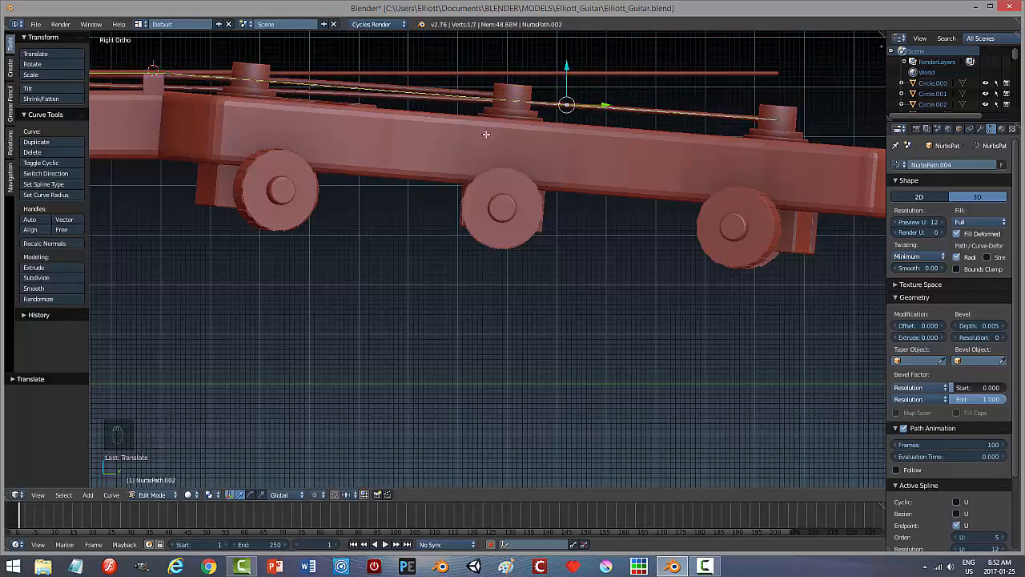
pyautogui.moveTo(575, 76); pyautogui.dragTo(591, 160, button='middle')
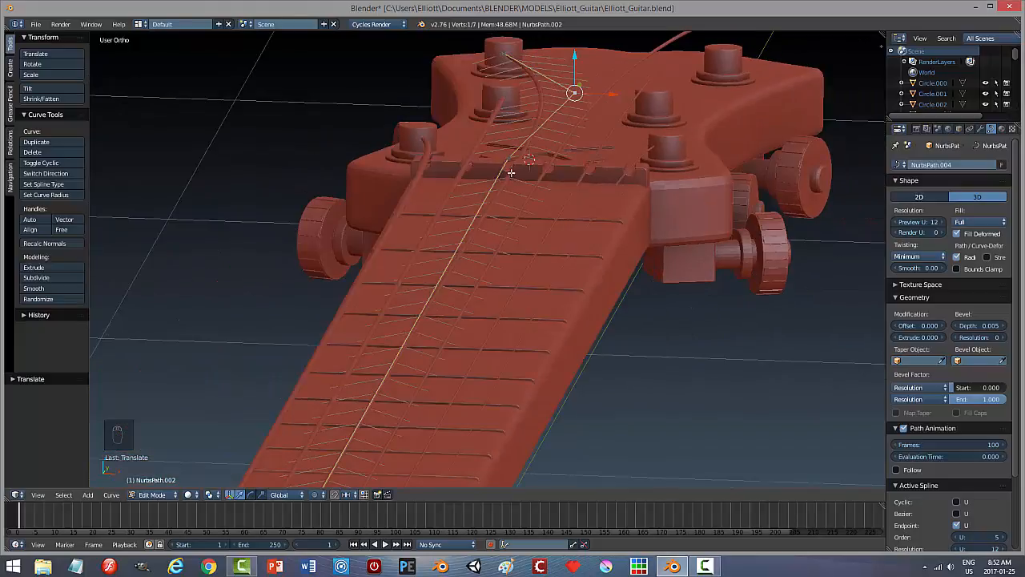
# Step: Fine-tune the height of this string's control points between nut and tuner, leave edit mode and deselect everything
pyautogui.moveTo(539, 209); pyautogui.dragTo(521, 208, button='middle')
pyautogui.press('KP_3')
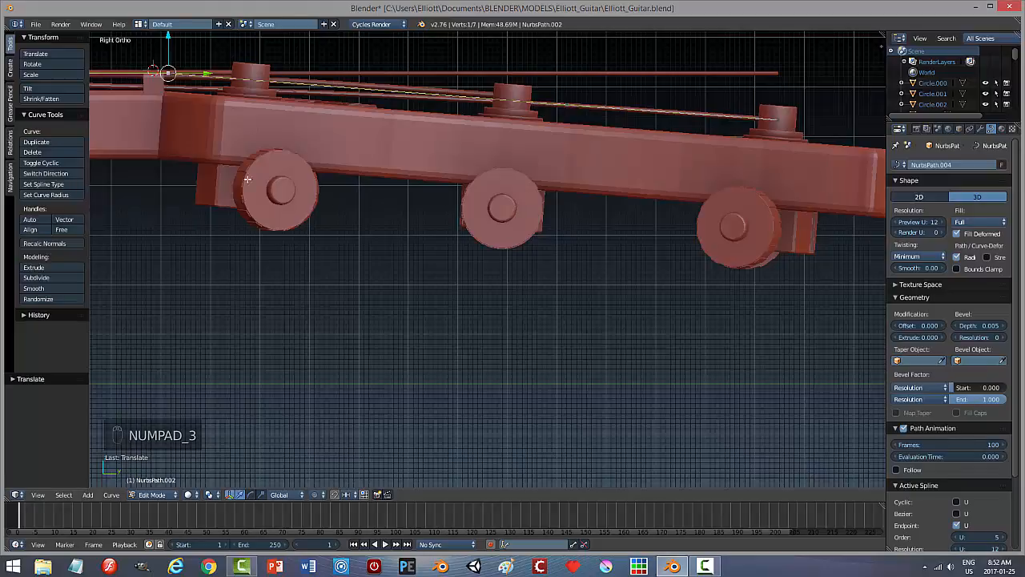
pyautogui.moveTo(558, 87); pyautogui.dragTo(565, 68)
pyautogui.moveTo(585, 107); pyautogui.dragTo(572, 222, button='middle')
pyautogui.press('a')
pyautogui.press('Tab')
pyautogui.press('a')
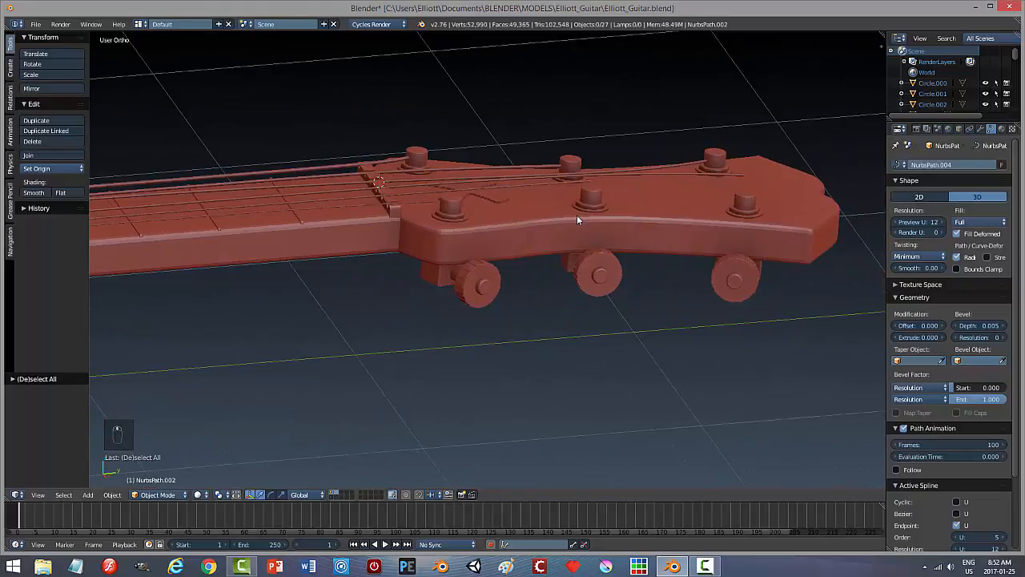
# Step: Edit the string running to the right tuner farthest from the nut and lower its end point onto the post
pyautogui.press('KP_3')
pyautogui.rightClick(738, 169)
pyautogui.moveTo(644, 202); pyautogui.dragTo(622, 209, button='middle')
pyautogui.press('KP_3')
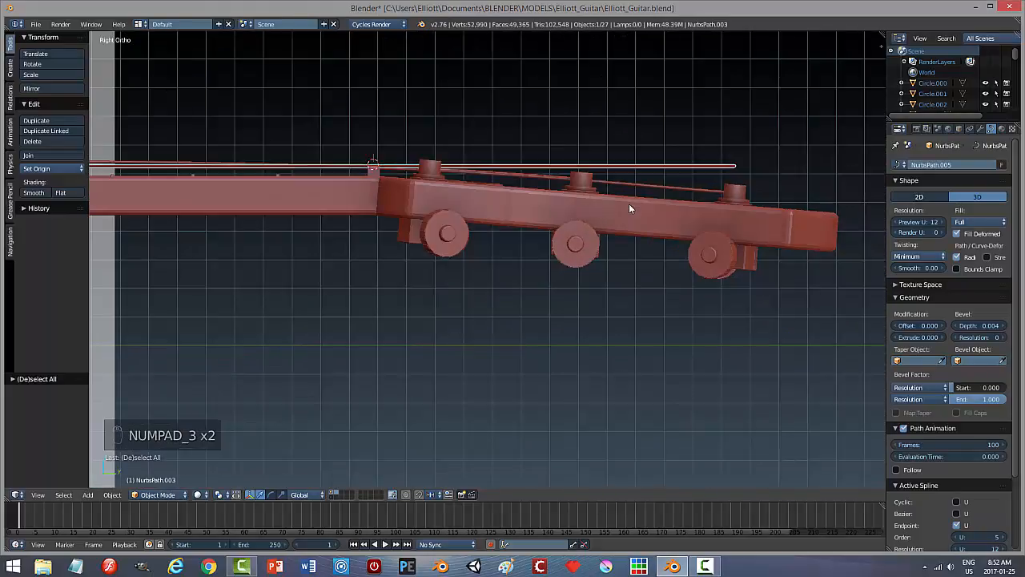
pyautogui.press('Tab')
pyautogui.click(722, 206)
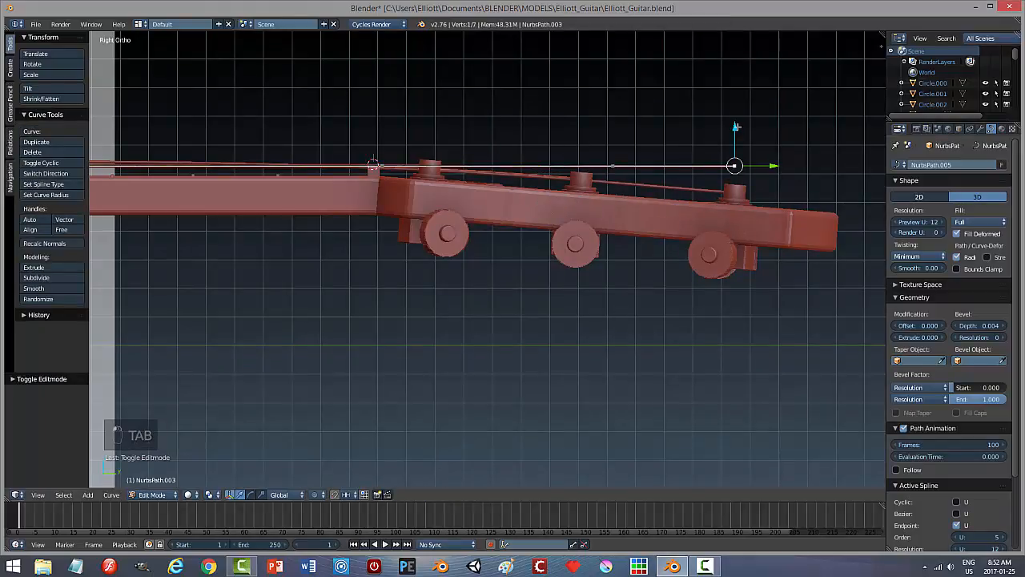
pyautogui.moveTo(736, 127); pyautogui.dragTo(736, 154)
# Step: Lower this string's second-to-last control point towards the headstock and nudge the point just past the nut slightly down
pyautogui.rightClick(612, 166)
pyautogui.moveTo(609, 127); pyautogui.dragTo(613, 142)
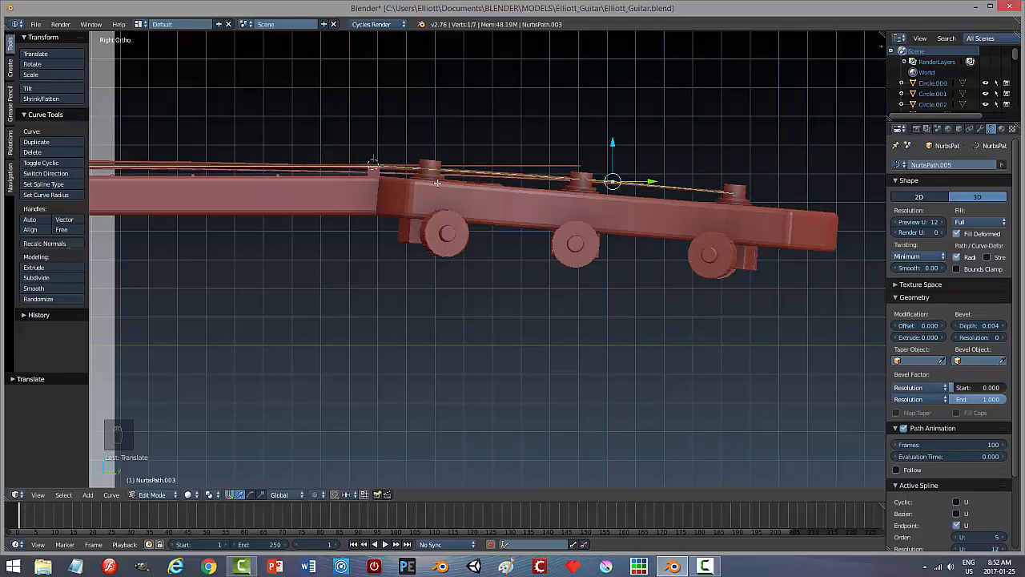
pyautogui.moveTo(437, 183); pyautogui.dragTo(409, 177, button='middle')
pyautogui.rightClick(404, 176)
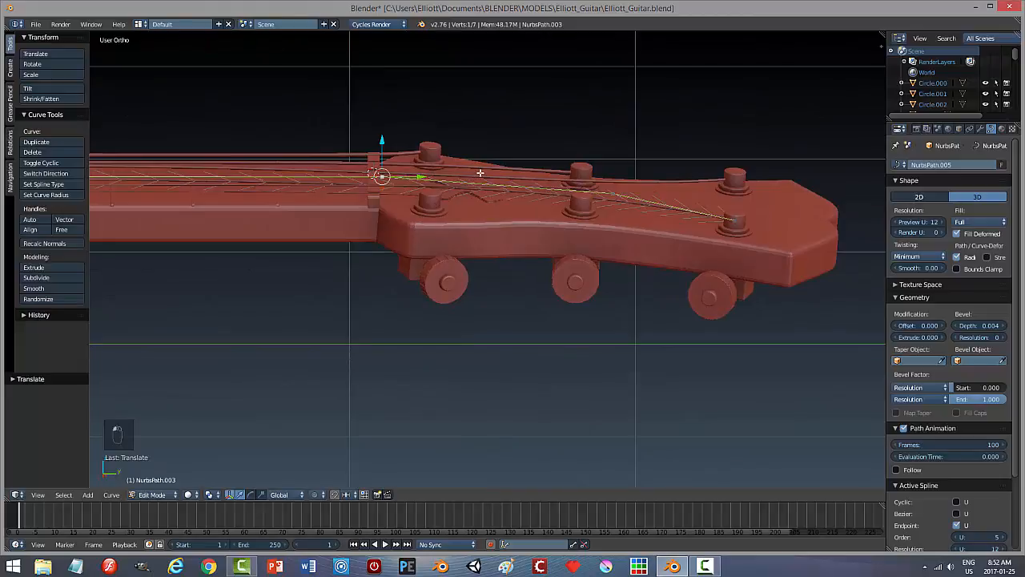
pyautogui.press('KP_3')
pyautogui.moveTo(383, 128); pyautogui.dragTo(385, 131)
pyautogui.moveTo(385, 131); pyautogui.dragTo(470, 248, button='middle')
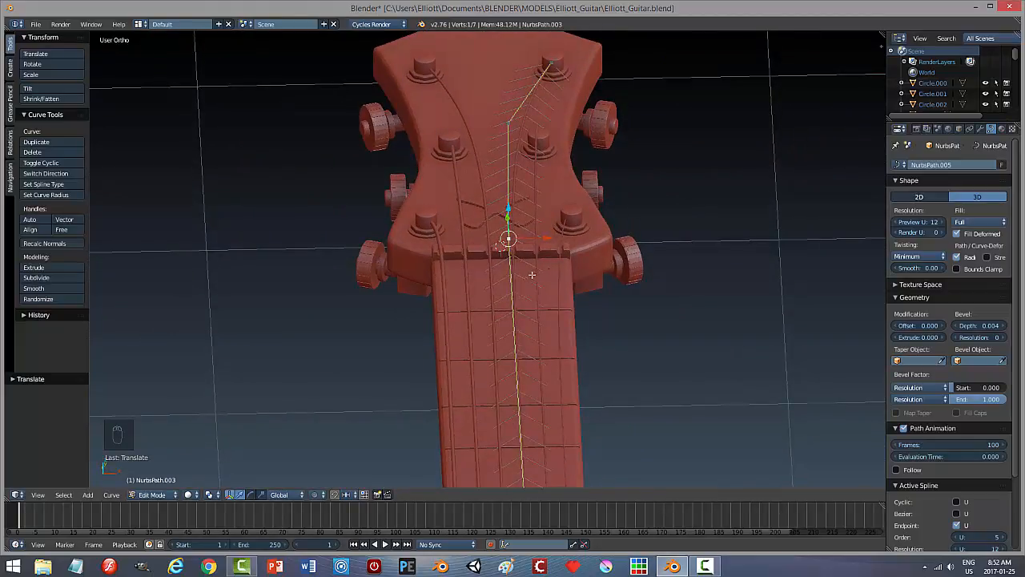
# Step: Leave edit mode, deselect everything and check the strings across the nut and headstock
pyautogui.press('a')
pyautogui.press('Tab')
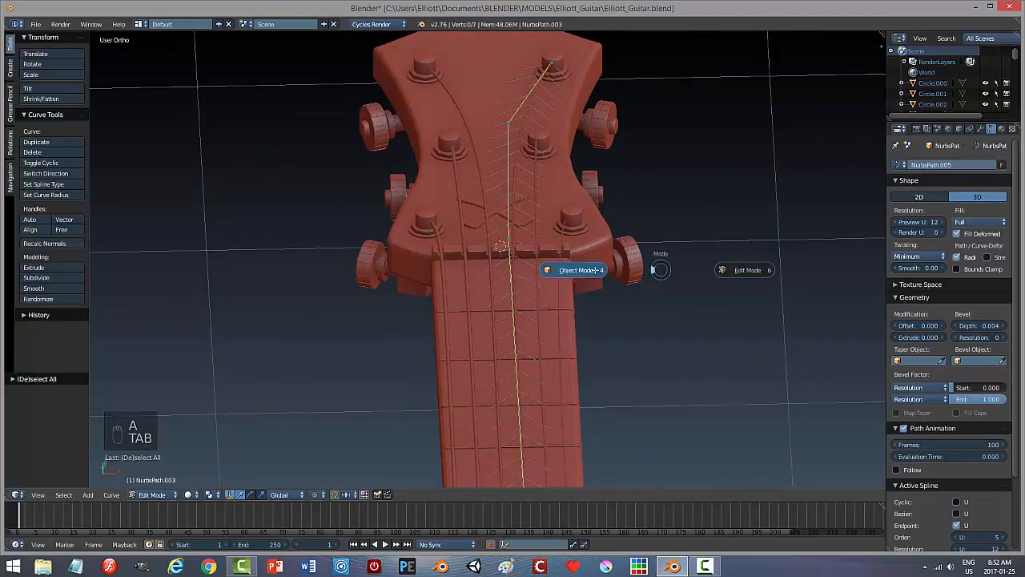
pyautogui.click(596, 270)
pyautogui.press('a')
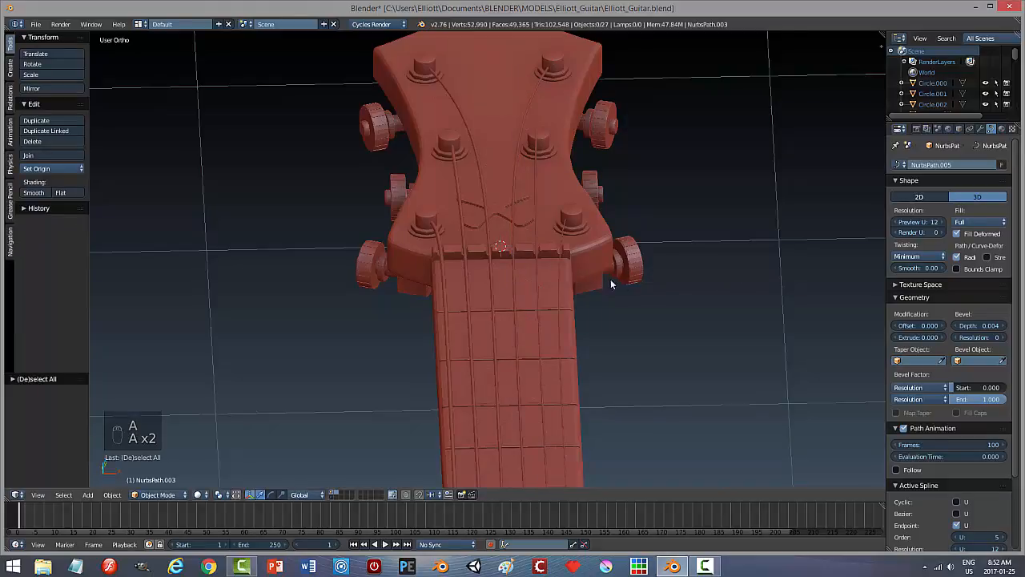
pyautogui.scroll(3, 536, 291)
pyautogui.moveTo(535, 291); pyautogui.dragTo(572, 245, button='middle')
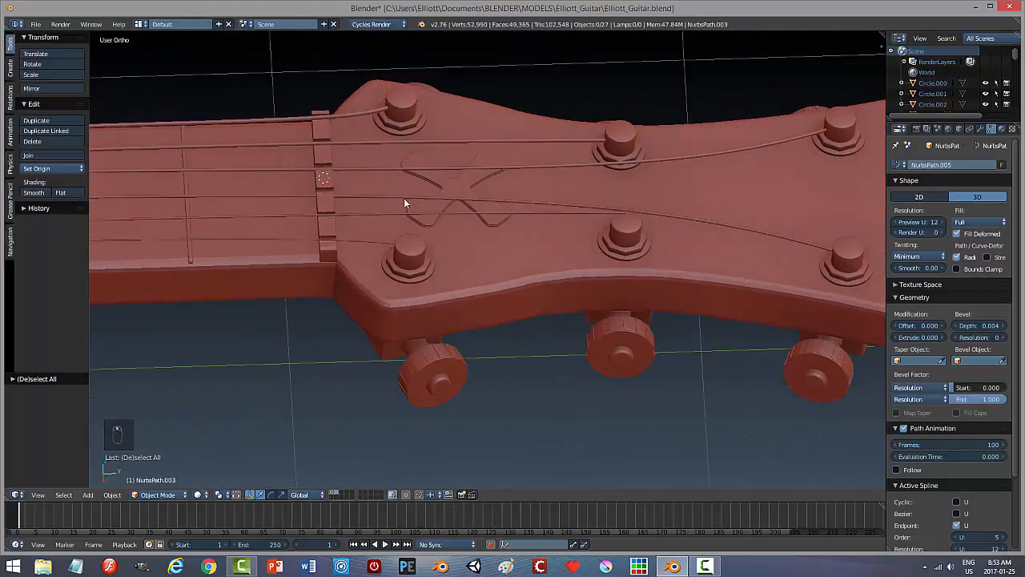
# Step: Raise the control point just past the nut on the string to the farthest right tuner, leave edit mode and deselect
pyautogui.rightClick(381, 200)
pyautogui.press('KP_3')
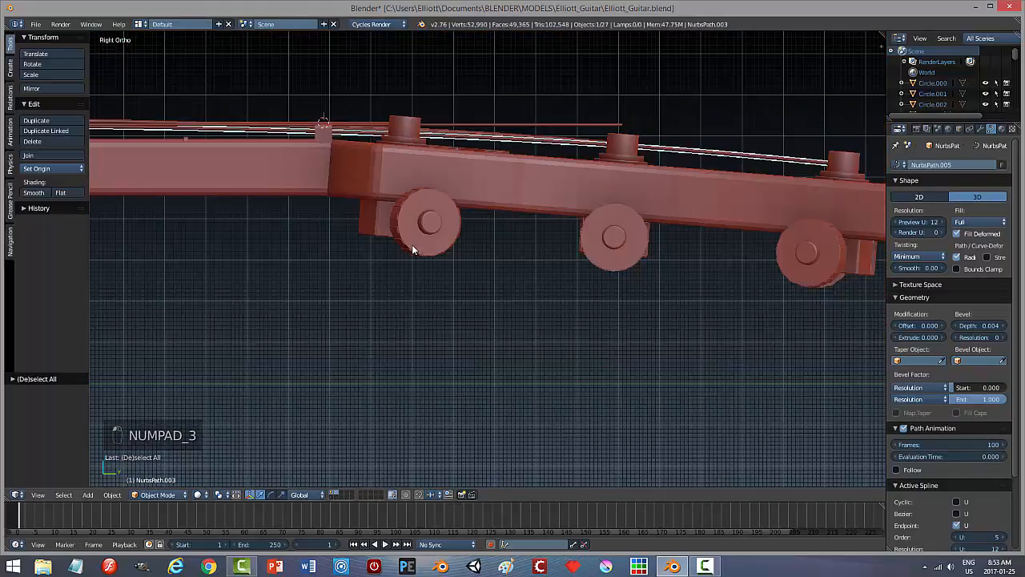
pyautogui.press('Tab')
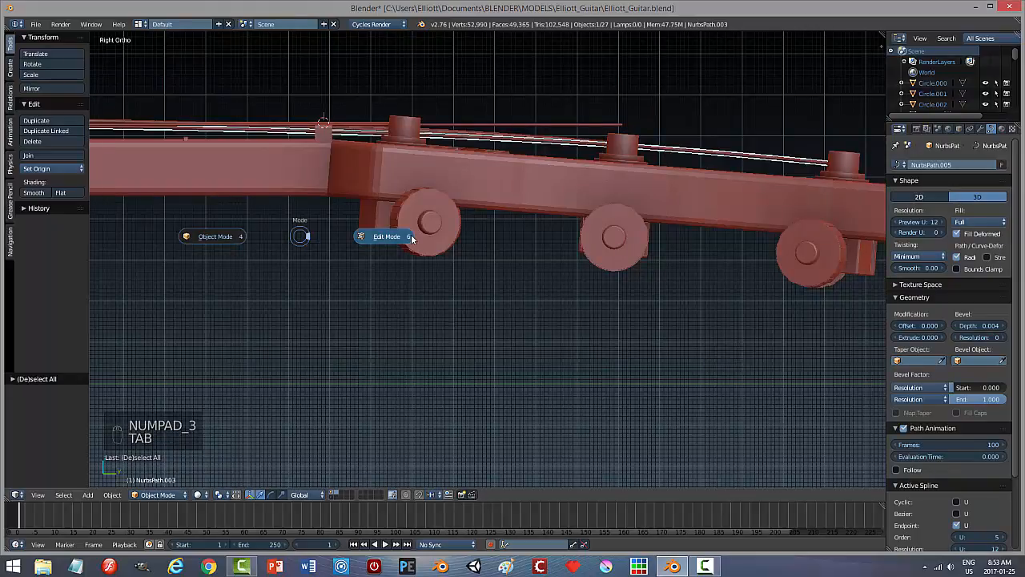
pyautogui.click(364, 237)
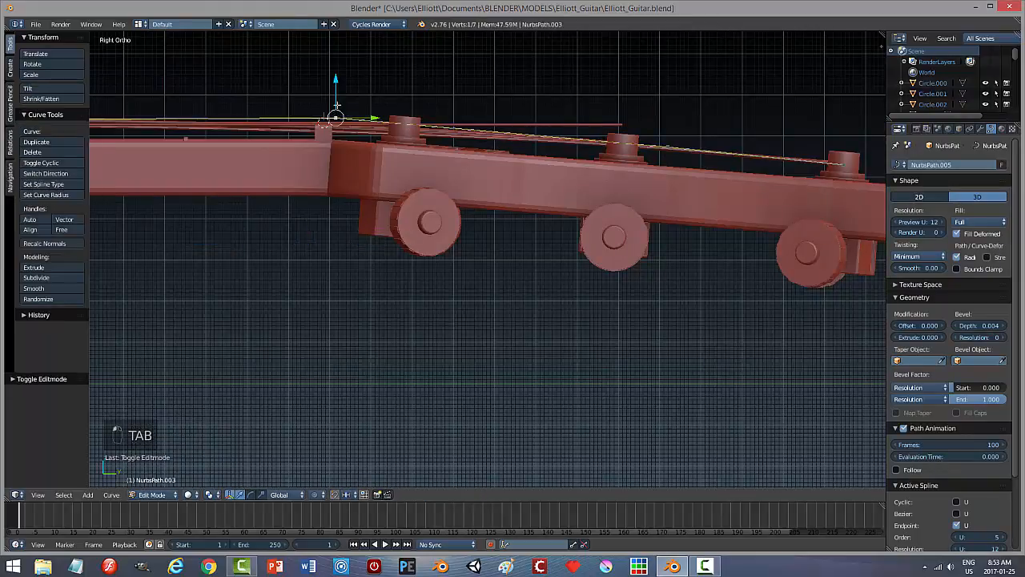
pyautogui.moveTo(339, 92); pyautogui.dragTo(339, 82)
pyautogui.press('a')
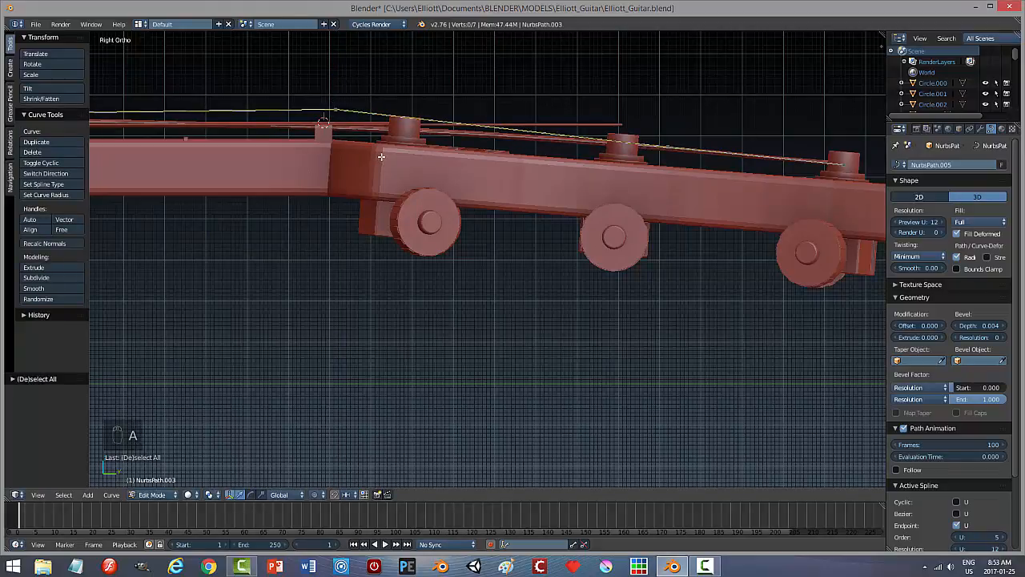
pyautogui.press('Tab')
pyautogui.click(294, 158)
pyautogui.moveTo(294, 158); pyautogui.dragTo(483, 224, button='middle')
pyautogui.press('a')
# Step: Lower the same string's second-to-last control point slightly towards the headstock and return to object mode
pyautogui.rightClick(685, 152)
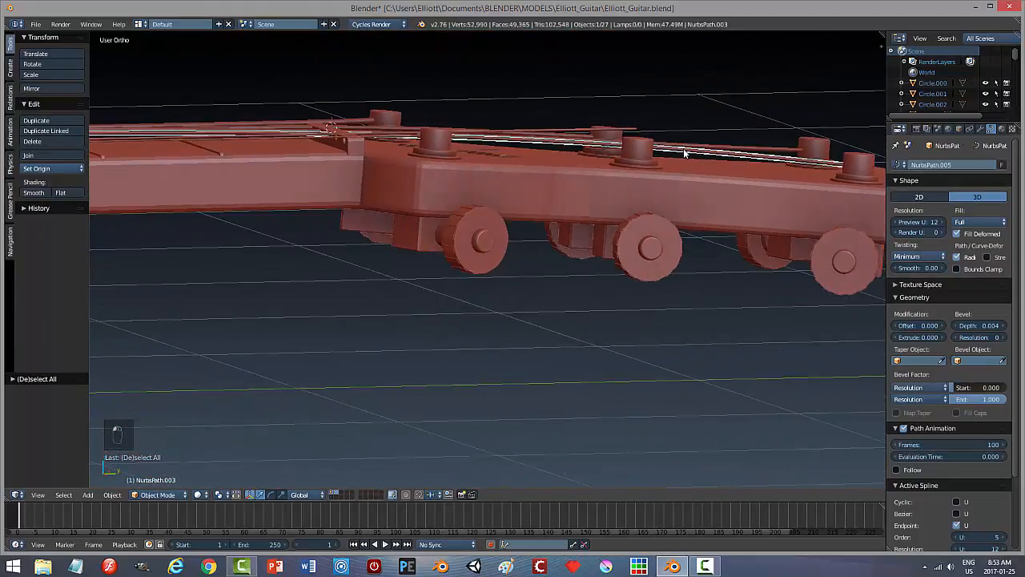
pyautogui.press('Tab')
pyautogui.click(725, 199)
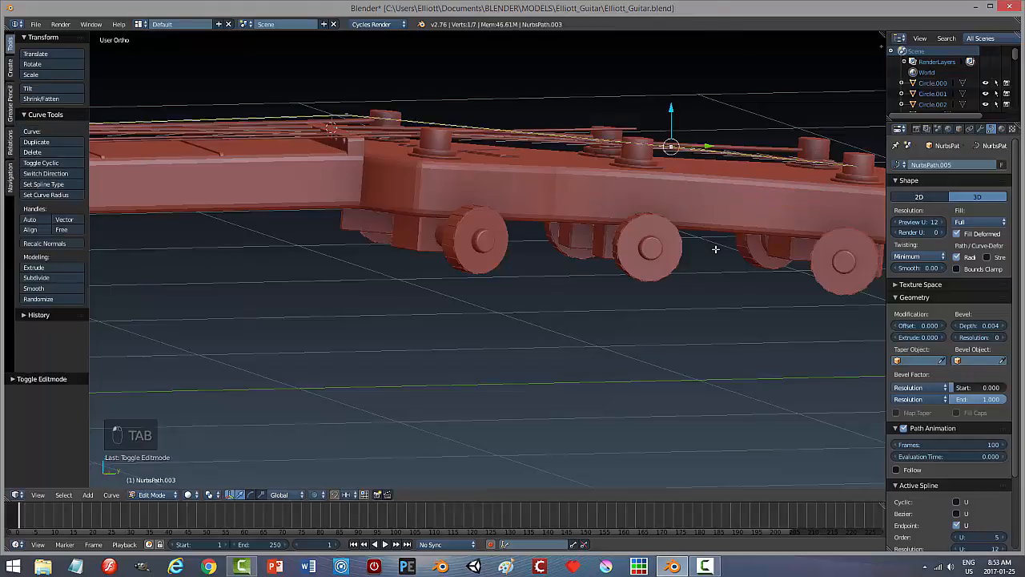
pyautogui.press('KP_3')
pyautogui.moveTo(669, 112); pyautogui.dragTo(670, 116)
pyautogui.moveTo(666, 179); pyautogui.dragTo(627, 175, button='middle')
pyautogui.press('a')
pyautogui.press('Tab')
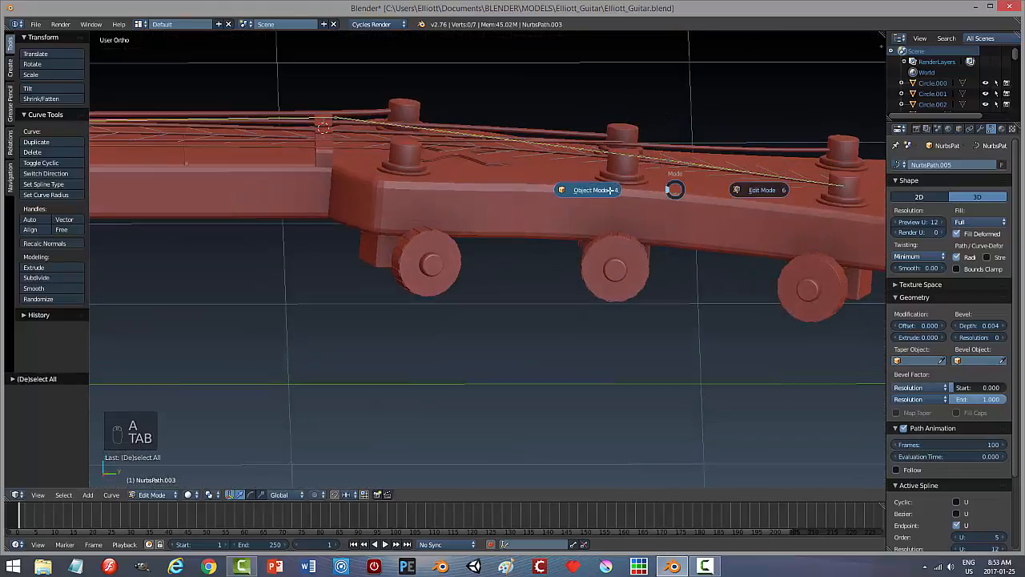
pyautogui.moveTo(565, 237); pyautogui.dragTo(607, 269, button='middle')
# Step: Edit the string running to the middle right tuner and lower its end point onto the post
pyautogui.rightClick(488, 201)
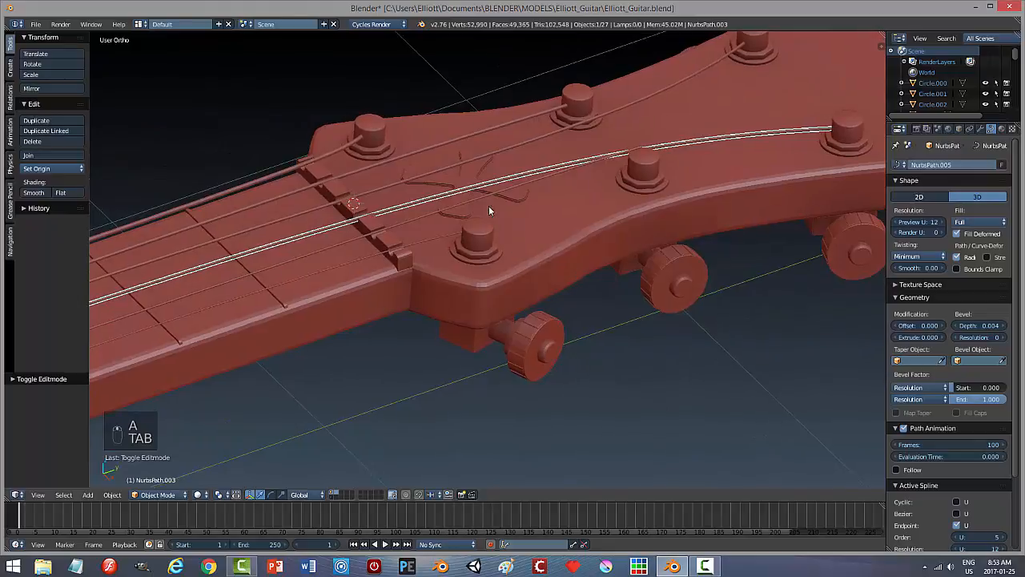
pyautogui.press('KP_3')
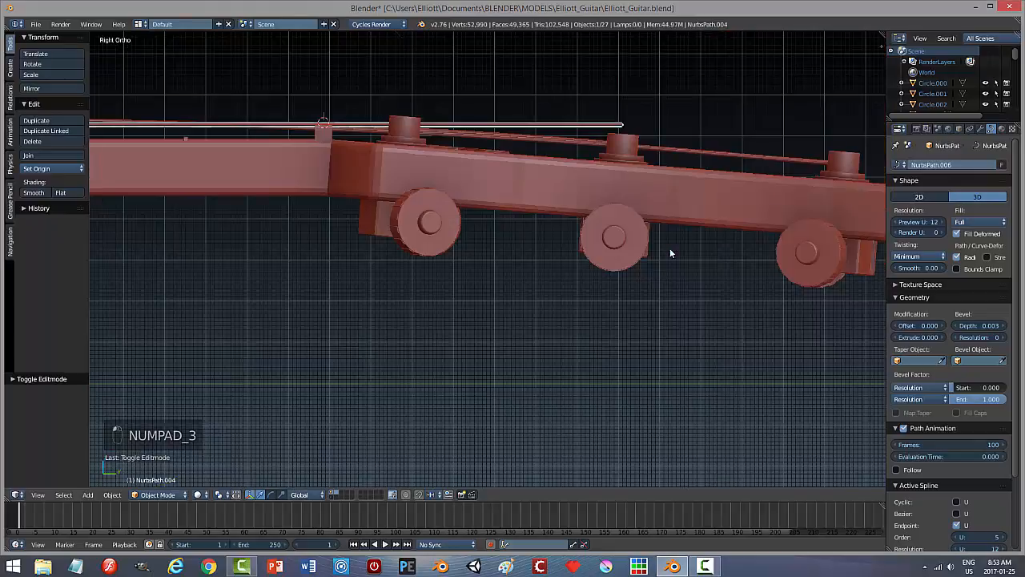
pyautogui.press('Tab')
pyautogui.click(730, 250)
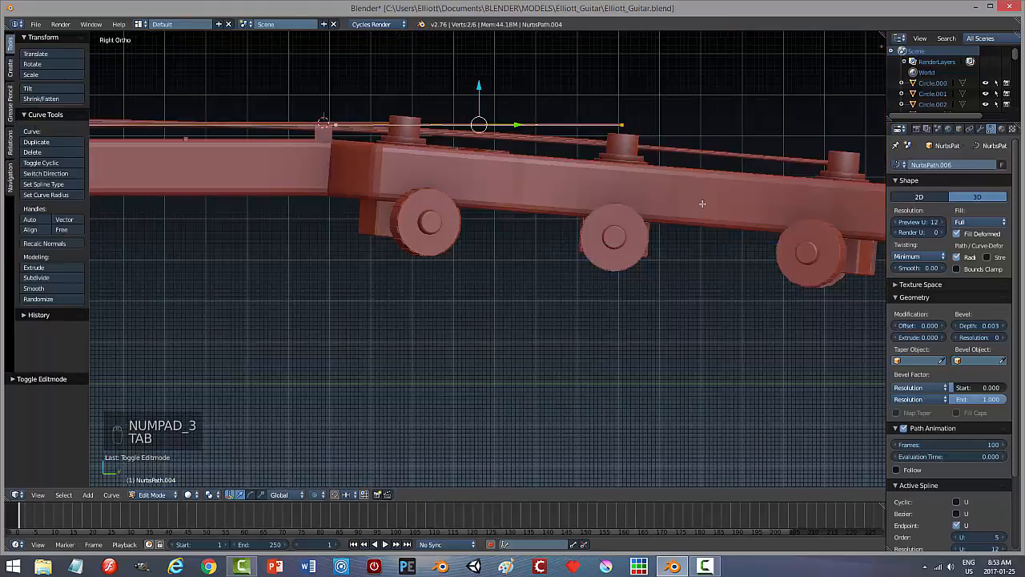
pyautogui.rightClick(623, 126)
pyautogui.moveTo(622, 85); pyautogui.dragTo(622, 108)
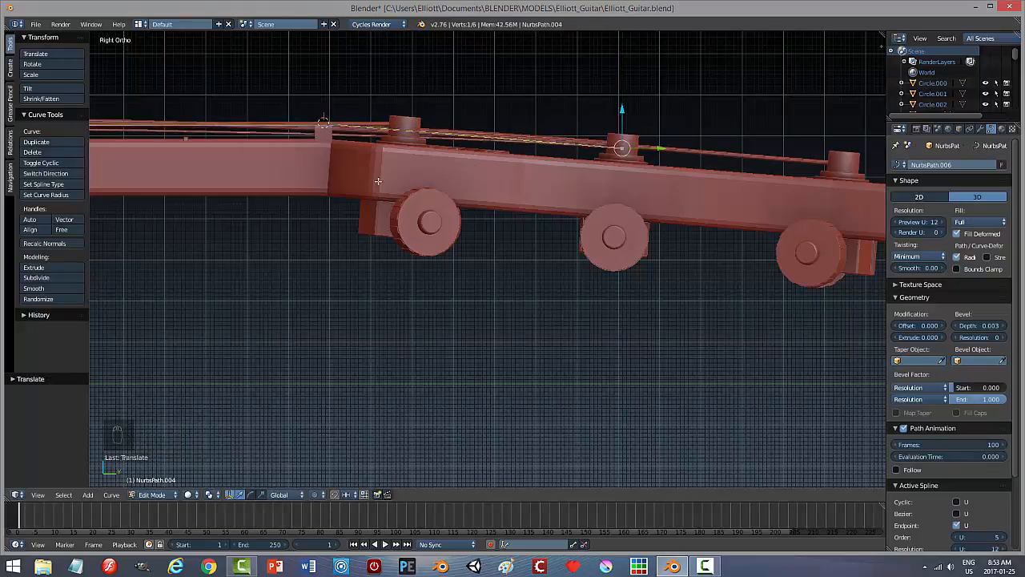
# Step: Raise this string's control point just past the nut so it clears the nut, leave edit mode and deselect everything
pyautogui.moveTo(377, 181); pyautogui.dragTo(343, 159, button='middle')
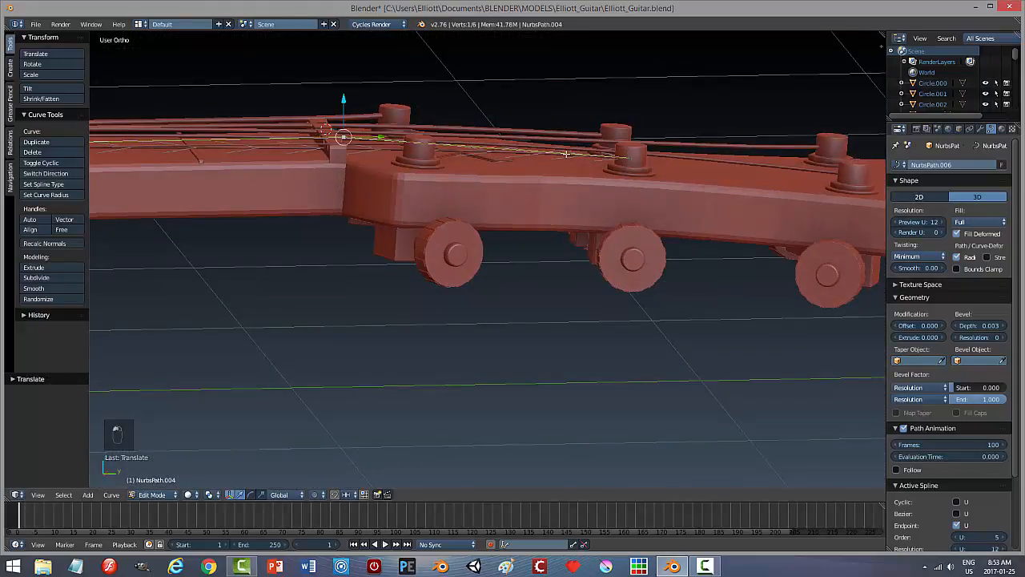
pyautogui.press('KP_3')
pyautogui.moveTo(338, 88)
pyautogui.mouseDown()
pyautogui.moveTo(339, 70)
pyautogui.moveTo(348, 78)
pyautogui.mouseUp()
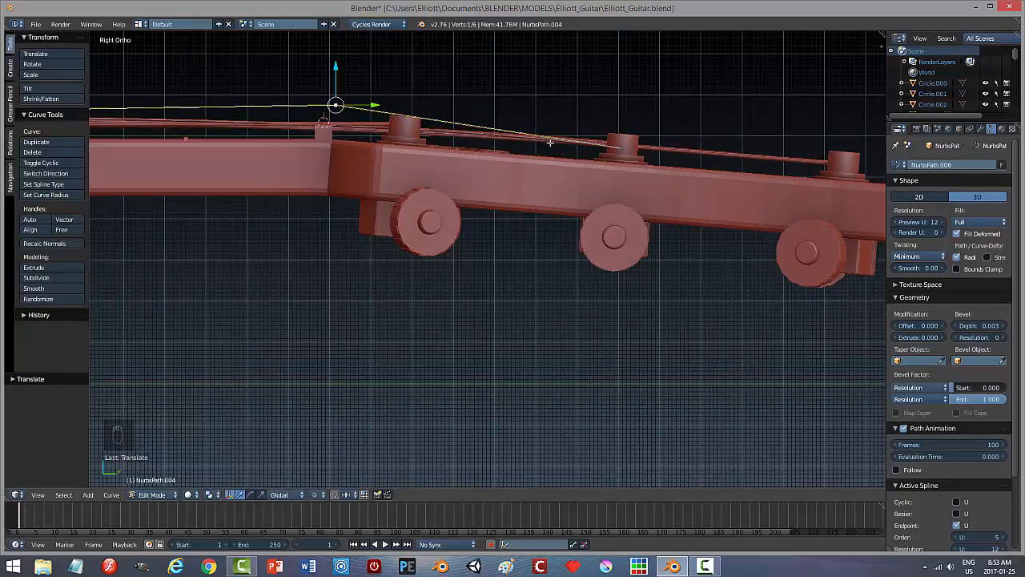
pyautogui.moveTo(507, 182); pyautogui.dragTo(648, 213, button='middle')
pyautogui.press('a')
pyautogui.press('Tab')
pyautogui.click(578, 214)
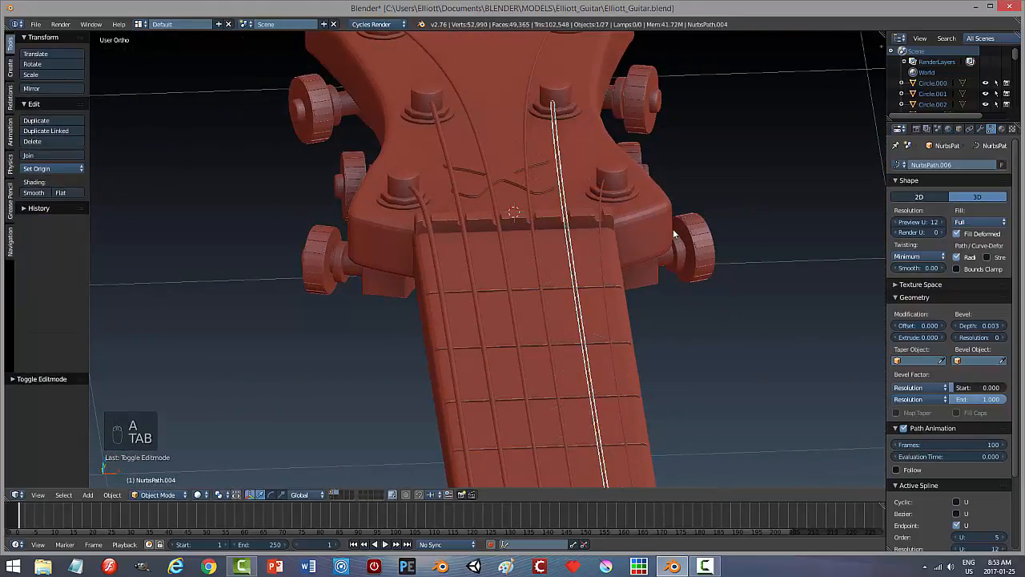
pyautogui.press('a')
# Step: Edit the string to the right tuner nearest the nut, lower its end point onto the post and raise the nut point slightly
pyautogui.scroll(4, 610, 253)
pyautogui.scroll(-5, 611, 247)
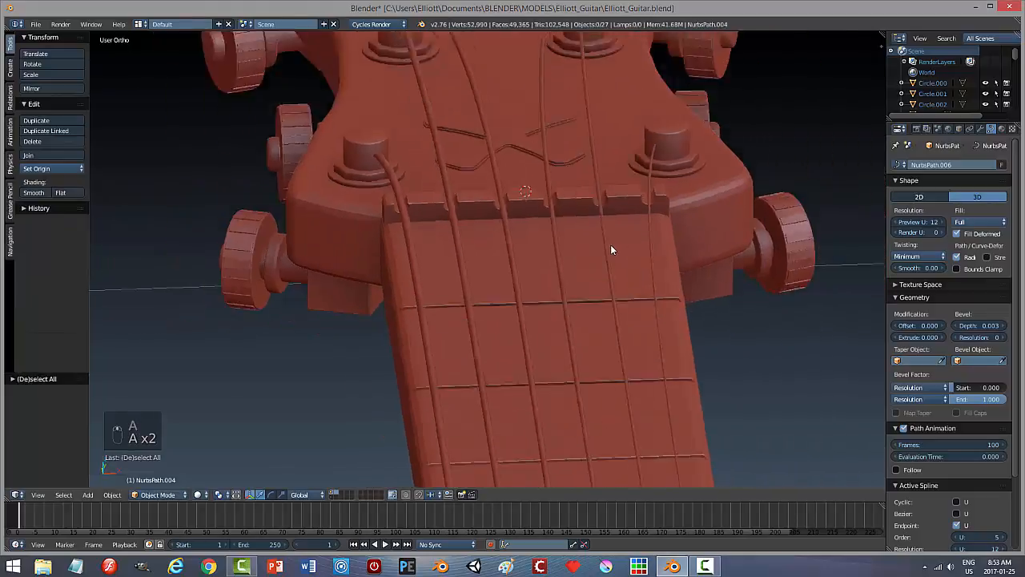
pyautogui.moveTo(690, 299); pyautogui.dragTo(581, 277, button='middle')
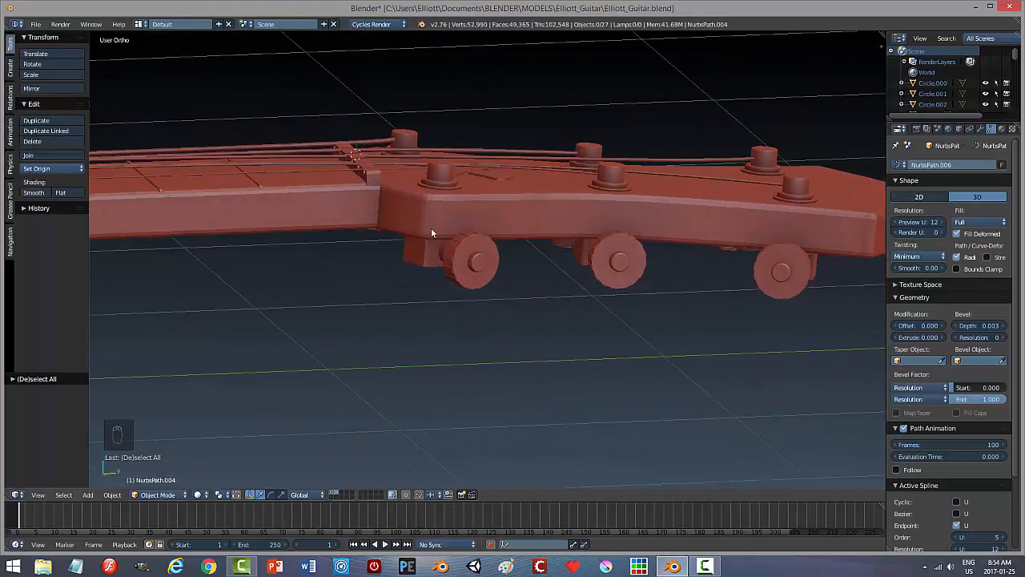
pyautogui.moveTo(431, 233); pyautogui.dragTo(481, 247, button='middle')
pyautogui.rightClick(441, 214)
pyautogui.moveTo(441, 214); pyautogui.dragTo(549, 220, button='middle')
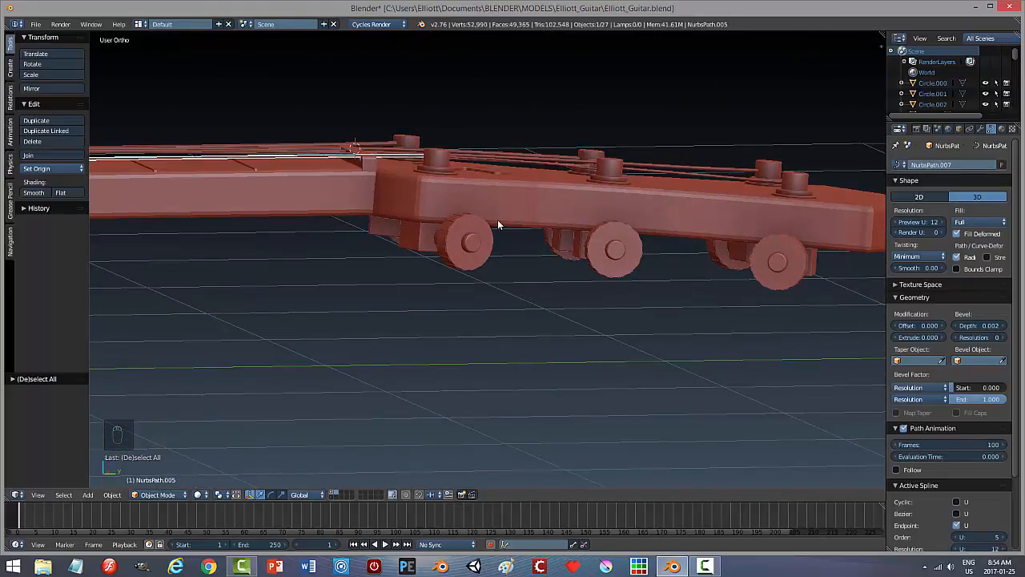
pyautogui.press('KP_3')
pyautogui.press('Tab')
pyautogui.click(551, 229)
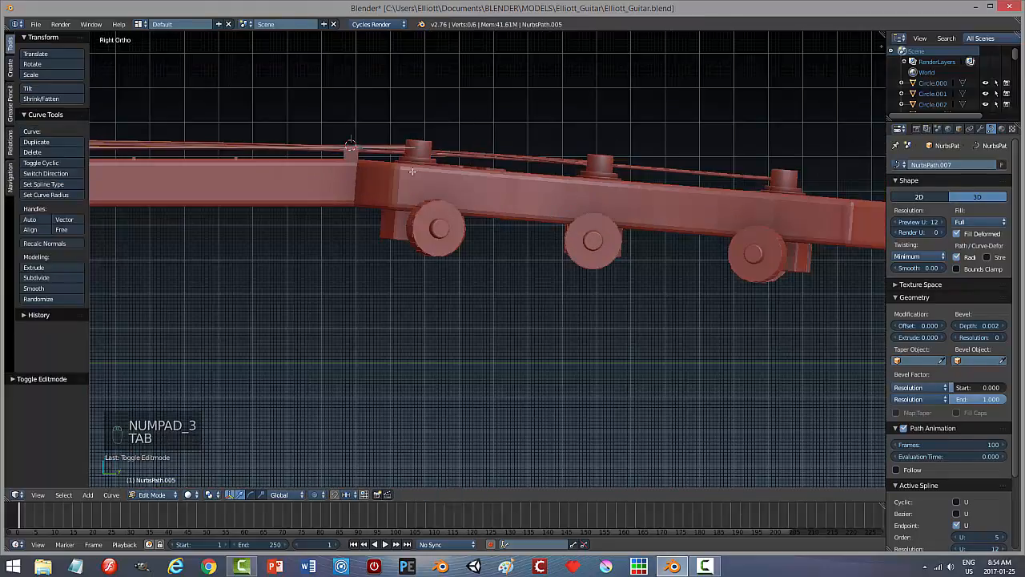
pyautogui.moveTo(413, 119); pyautogui.dragTo(361, 107)
pyautogui.rightClick(361, 147)
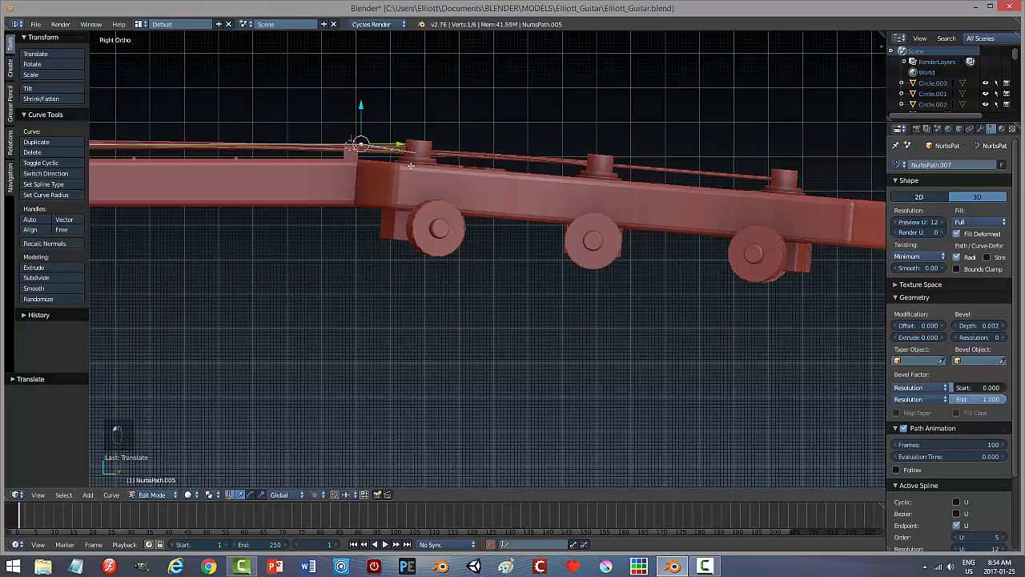
# Step: Leave edit mode on the outermost right string, deselect everything and inspect all six strings at the nut
pyautogui.press('a')
pyautogui.moveTo(410, 166); pyautogui.dragTo(493, 242, button='middle')
pyautogui.press('Tab')
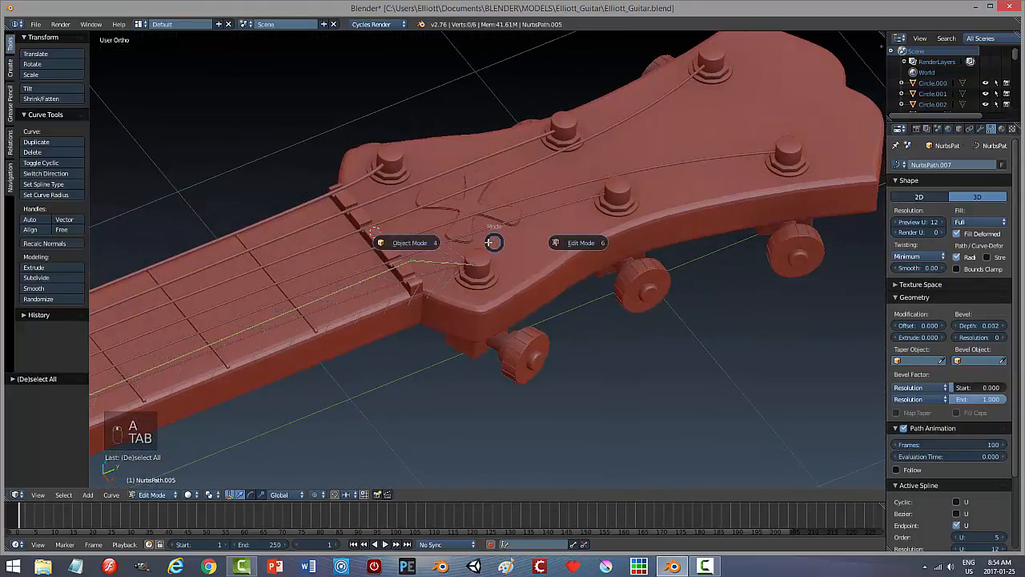
pyautogui.click(416, 243)
pyautogui.moveTo(418, 251); pyautogui.dragTo(525, 298, button='middle')
pyautogui.press('a')
pyautogui.press('a')
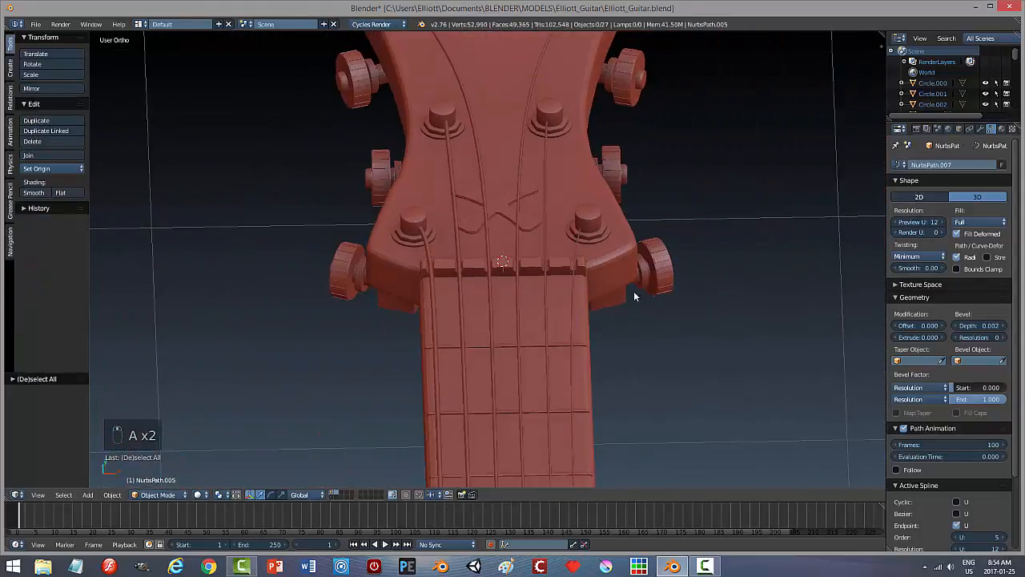
pyautogui.scroll(3, 621, 294)
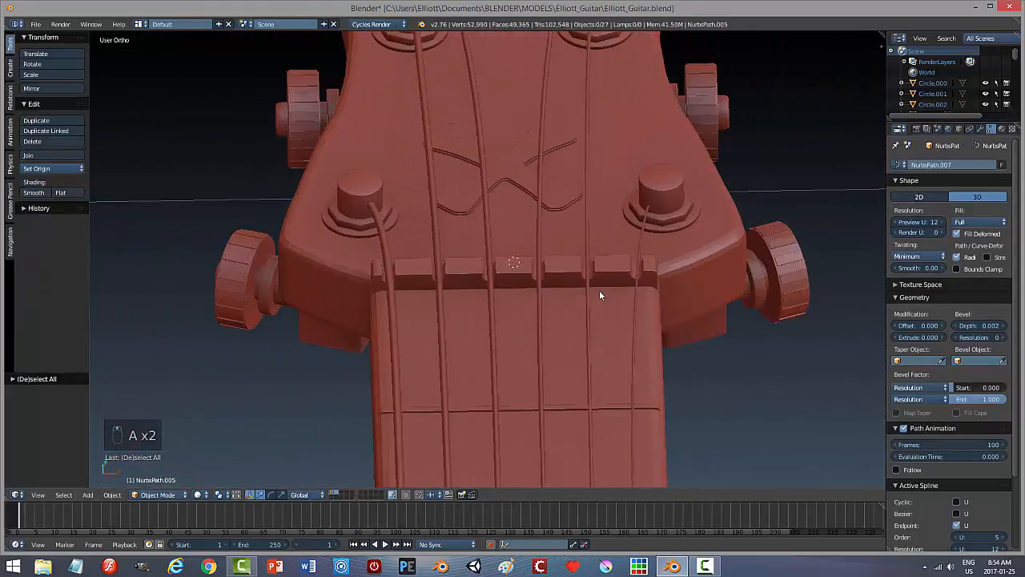
# Step: Set the bevel depth of the outermost left string to 0.006
pyautogui.moveTo(388, 279); pyautogui.dragTo(523, 274, button='middle')
pyautogui.rightClick(408, 282)
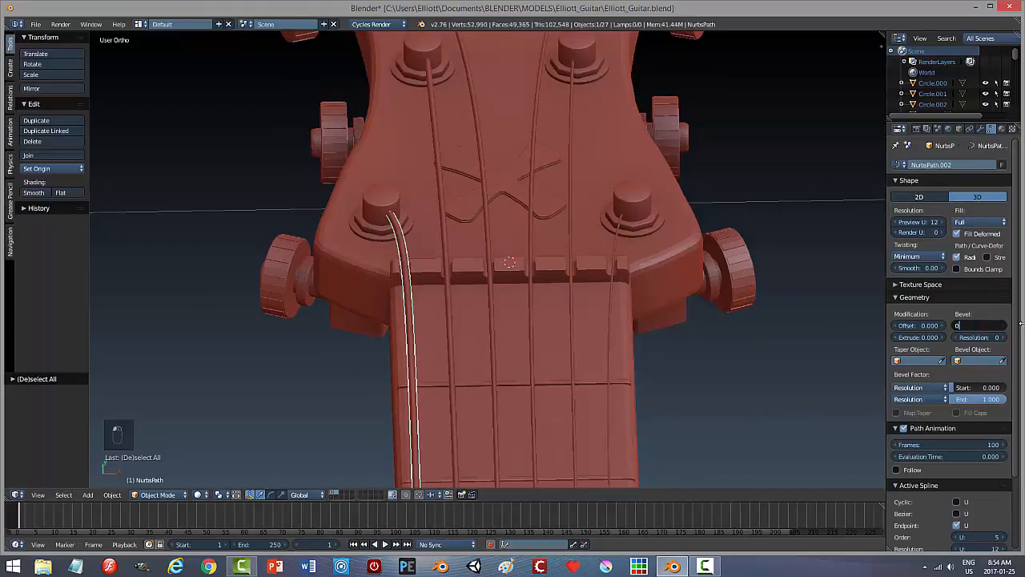
pyautogui.write('0.006')
pyautogui.press('Return')
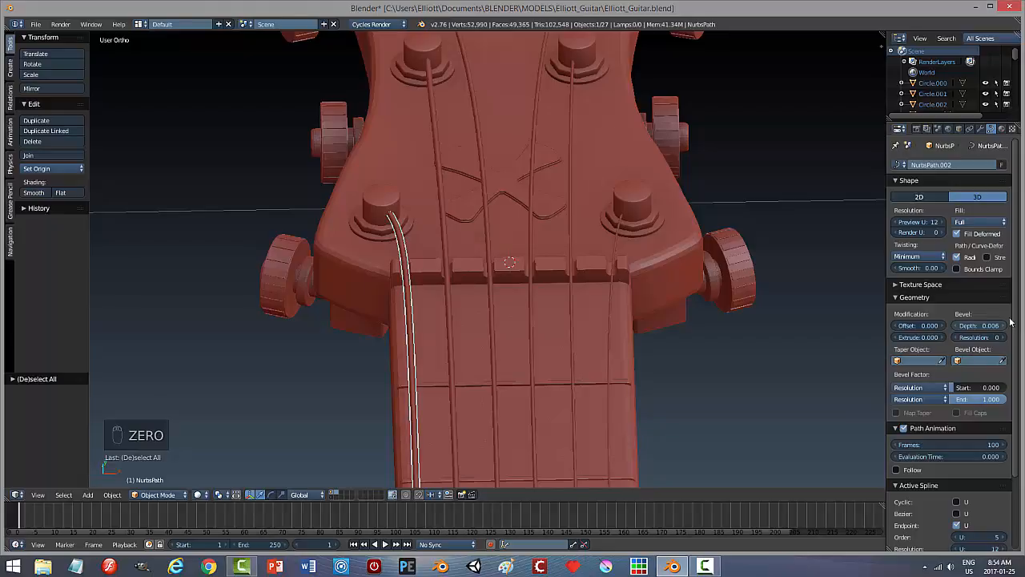
# Step: Set the bevel depth of the second string from the left to 0.005
pyautogui.rightClick(445, 225)
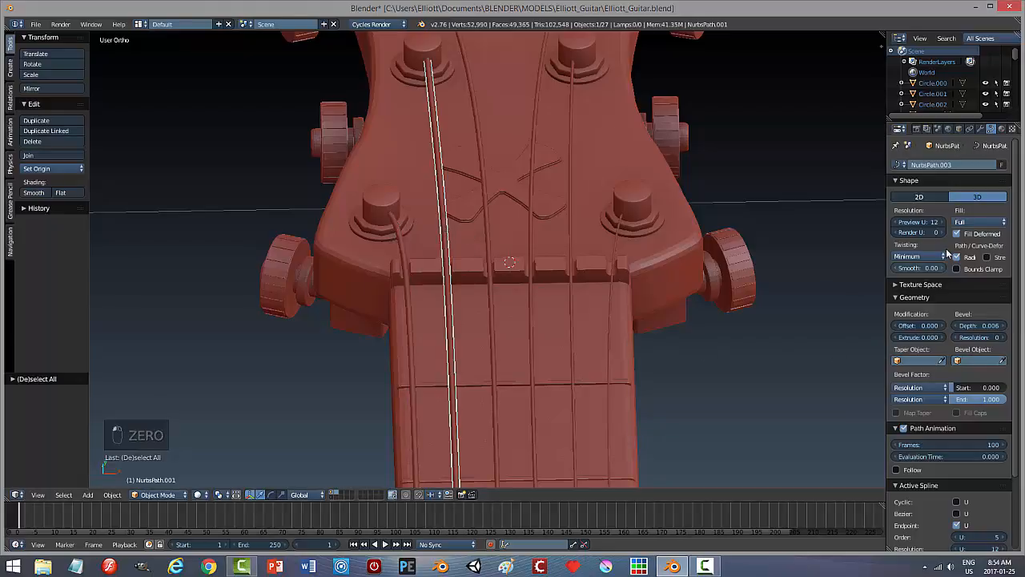
pyautogui.click(978, 326)
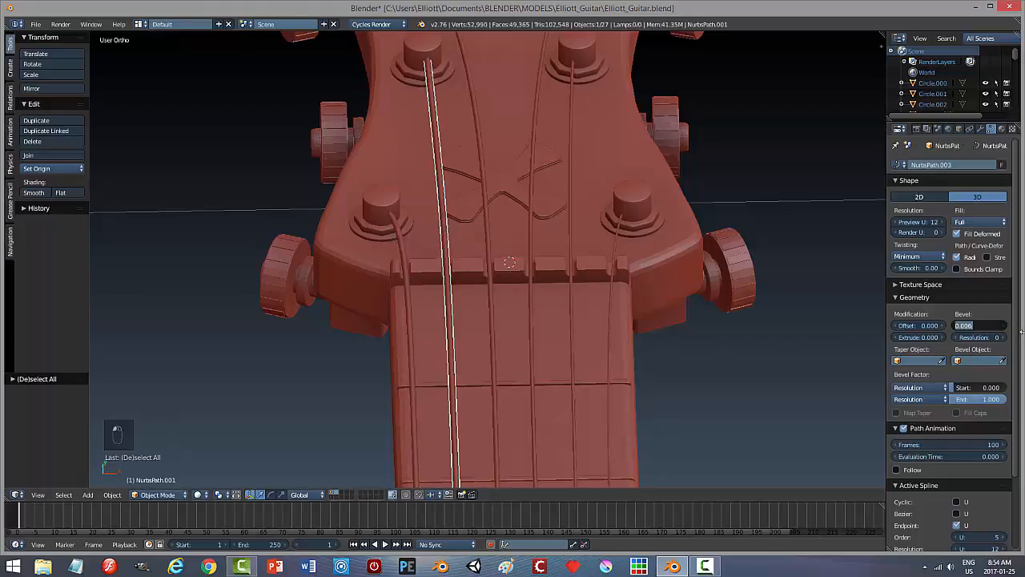
pyautogui.write('0.005')
pyautogui.press('Return')
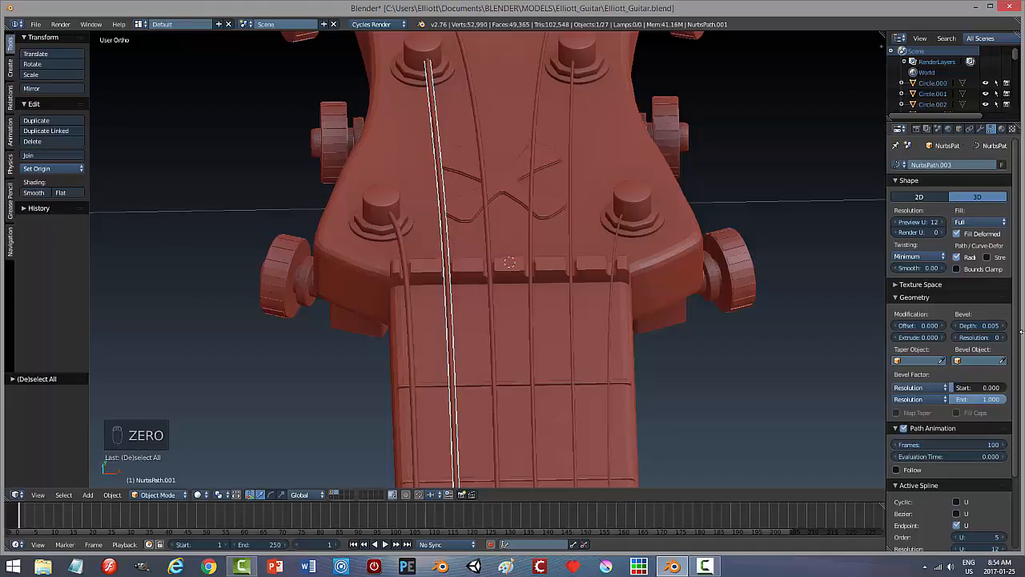
# Step: Set the bevel depth of the third string from the left to 0.004
pyautogui.rightClick(486, 248)
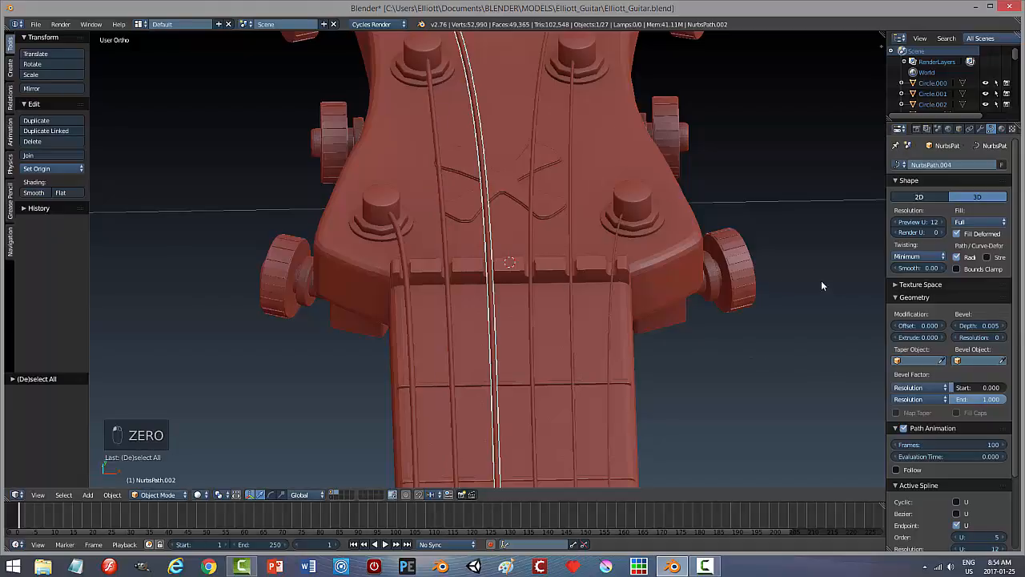
pyautogui.click(981, 326)
pyautogui.write('0.004')
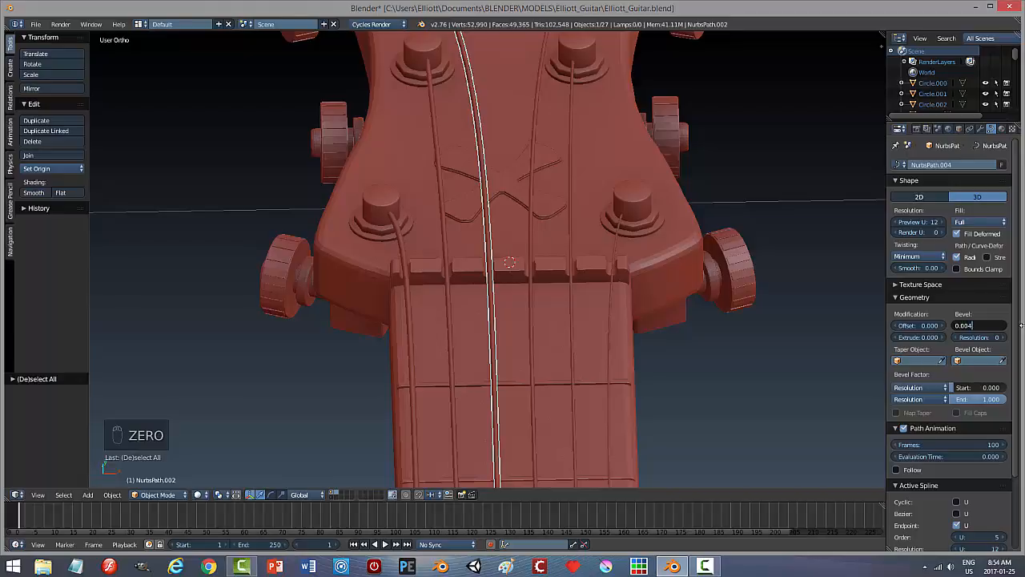
pyautogui.press('Return')
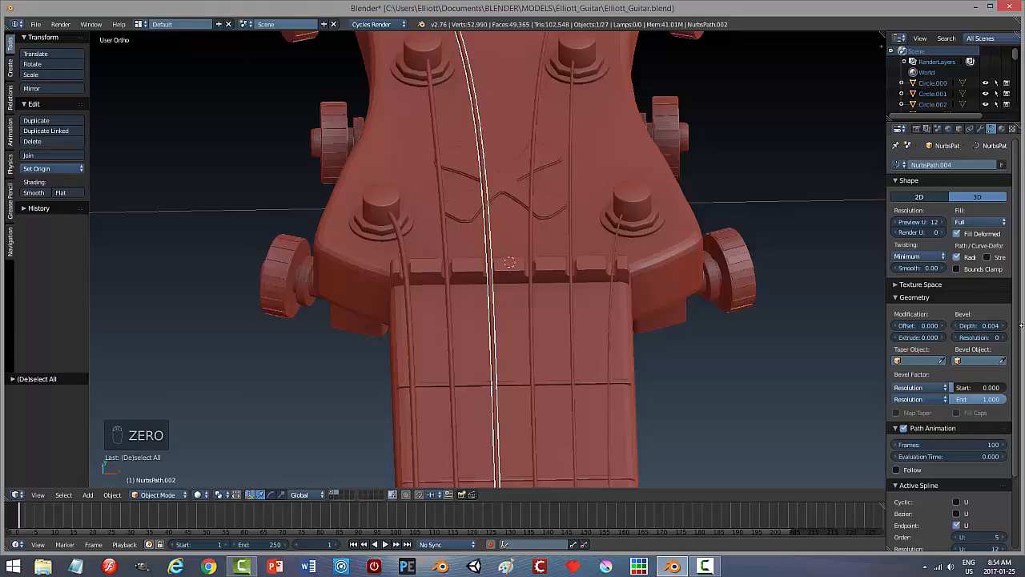
# Step: Set the bevel depth of the fourth string from the left to 0.003
pyautogui.rightClick(533, 239)
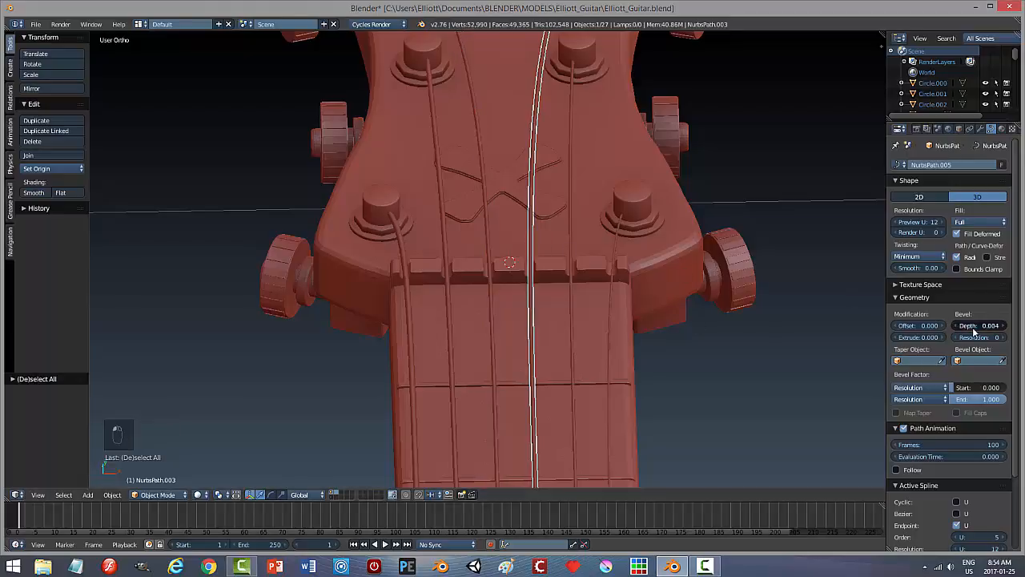
pyautogui.write('03')
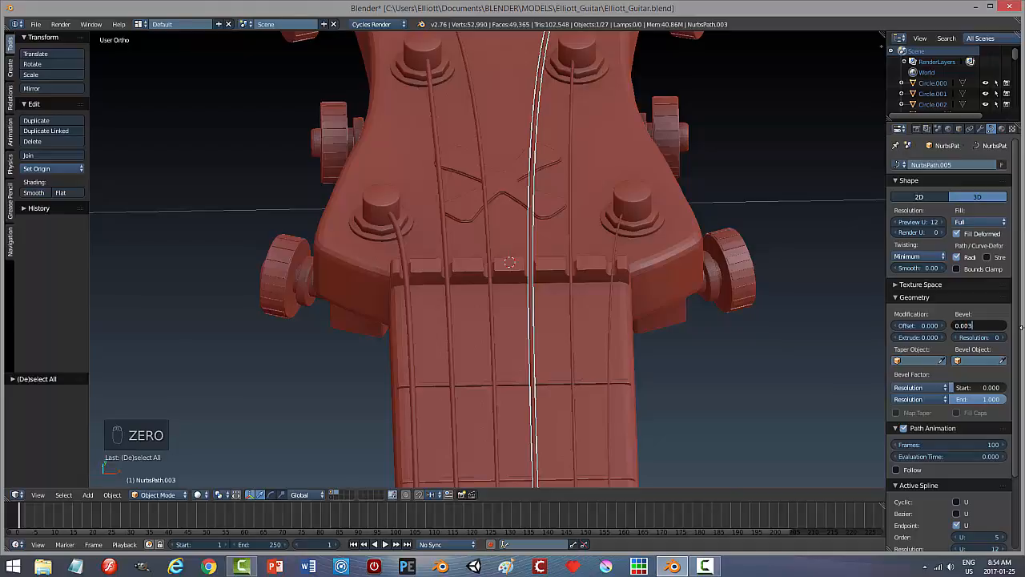
pyautogui.press('Return')
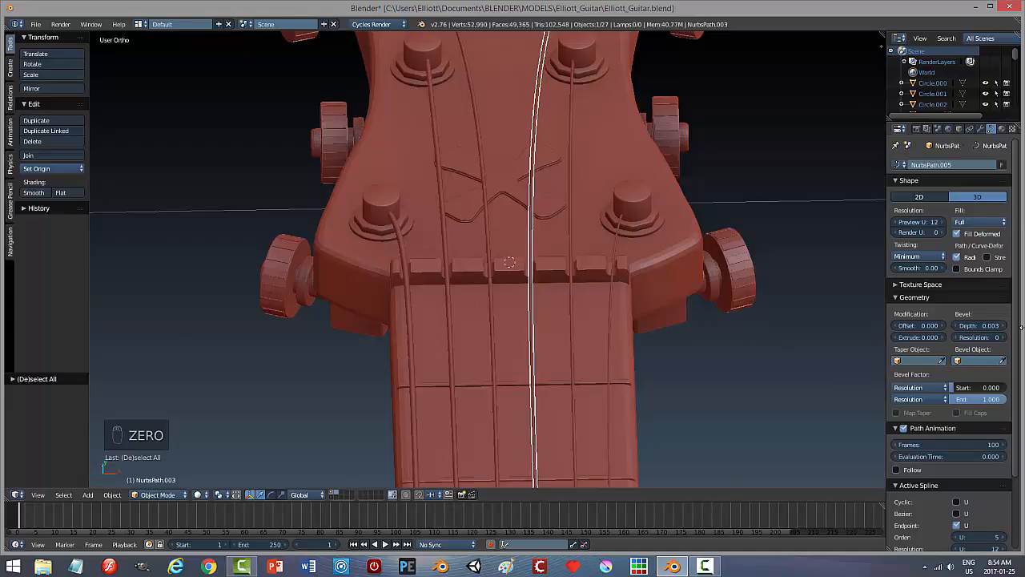
# Step: Set the bevel depth of the fifth string from the left to 0.002
pyautogui.rightClick(570, 238)
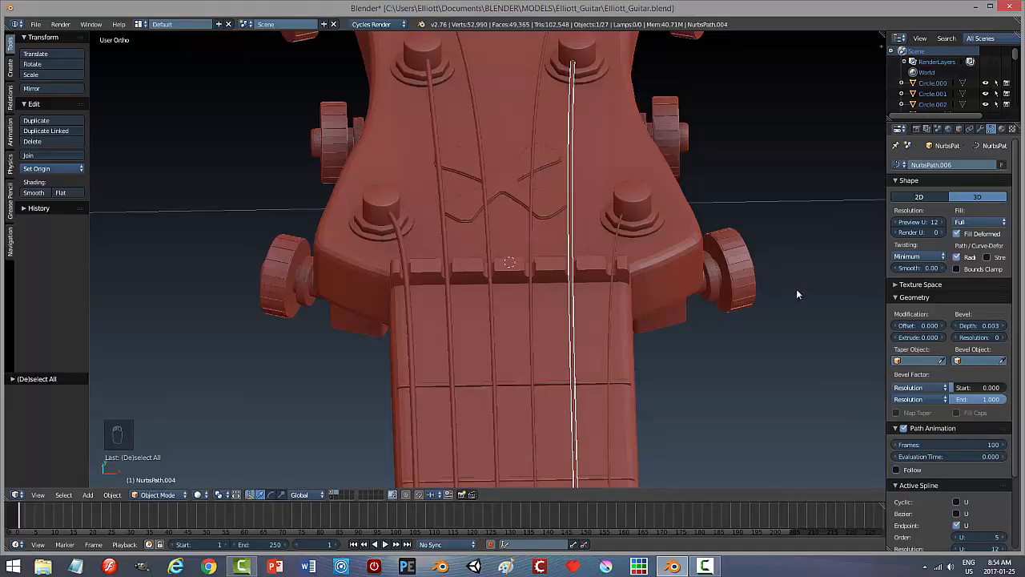
pyautogui.click(979, 325)
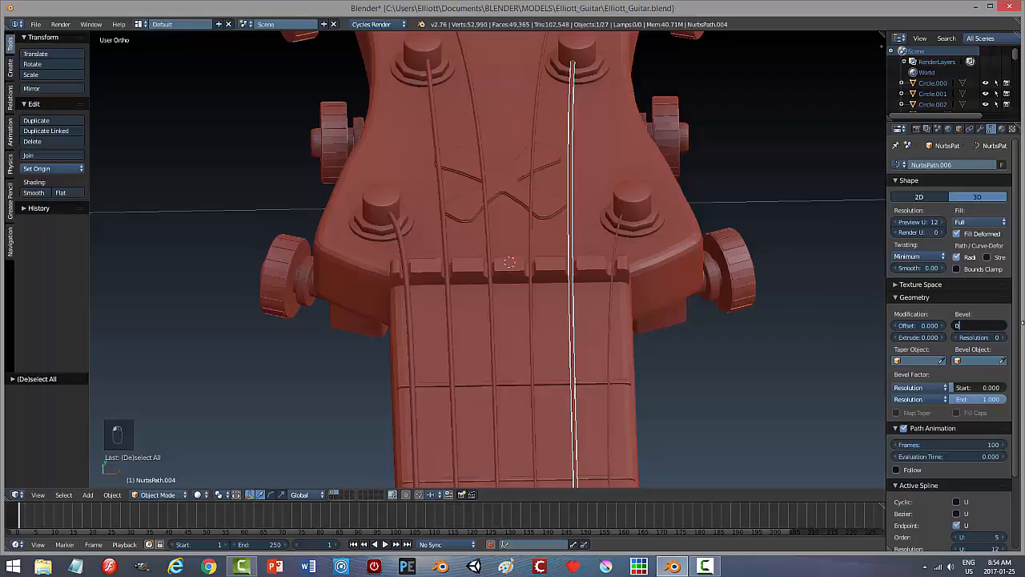
pyautogui.write('0.002')
pyautogui.press('Return')
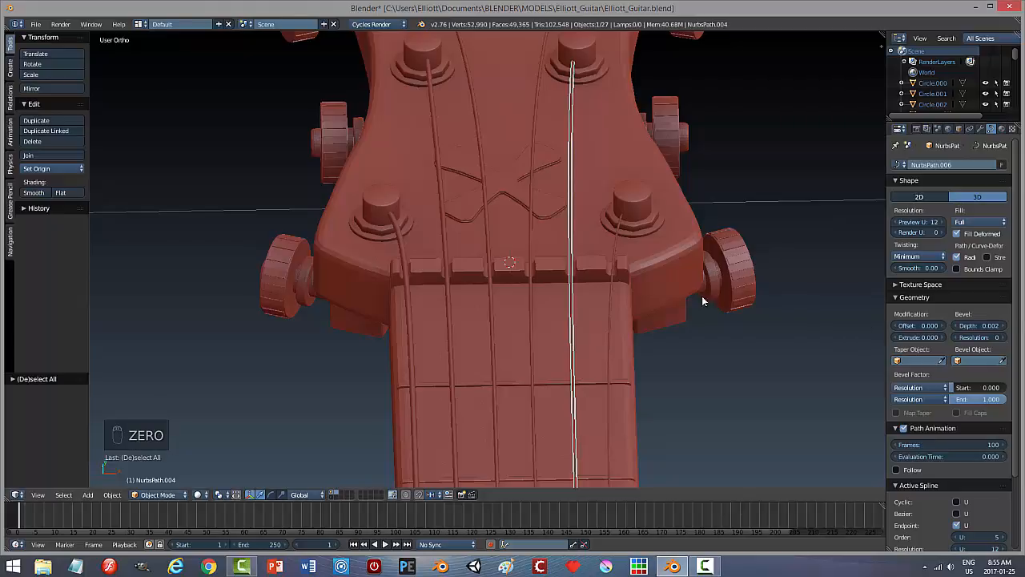
# Step: Set the bevel depth of the outermost right string to 0.001 and deselect it
pyautogui.rightClick(615, 261)
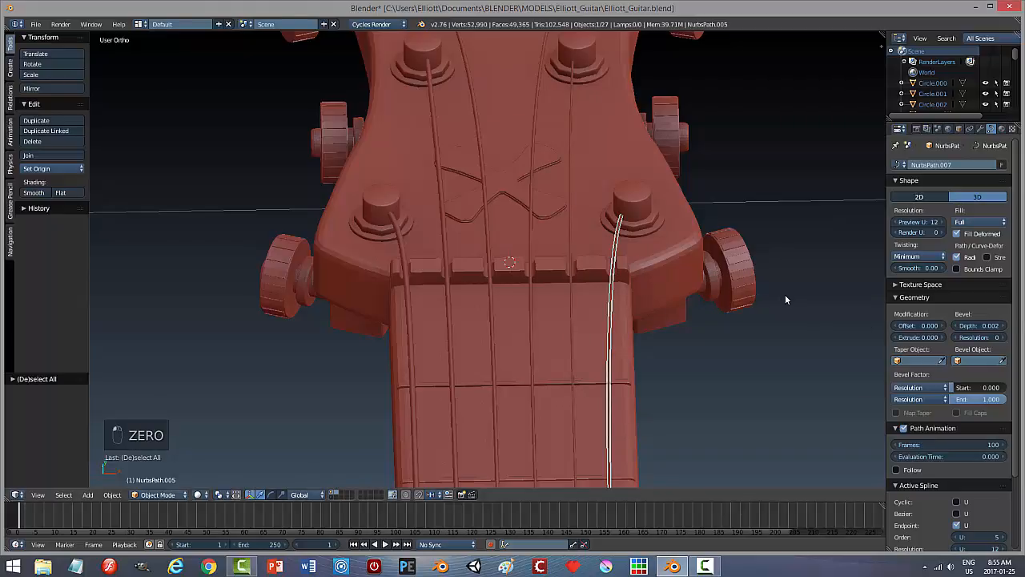
pyautogui.click(979, 326)
pyautogui.write('0')
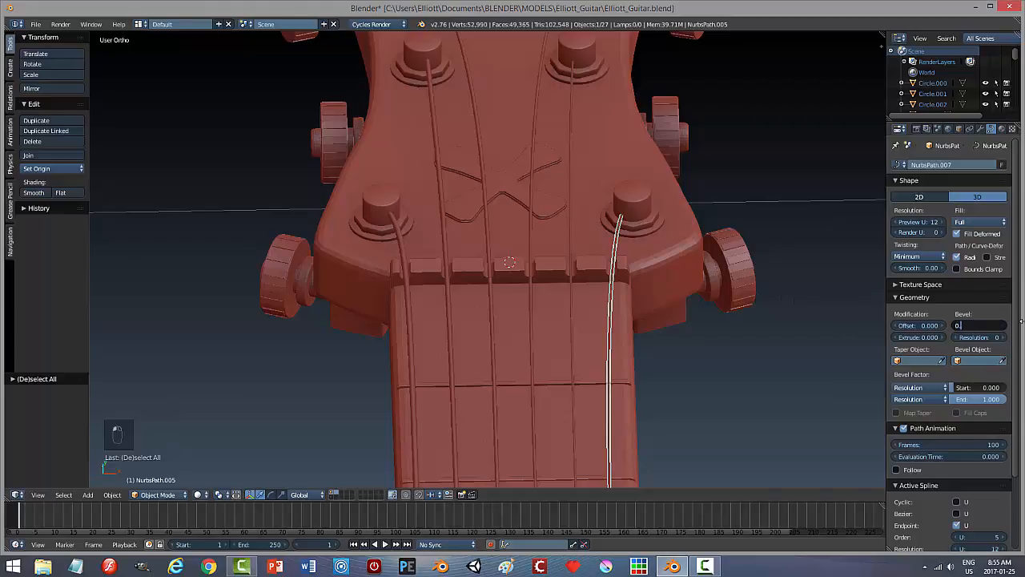
pyautogui.write('.001')
pyautogui.press('Return')
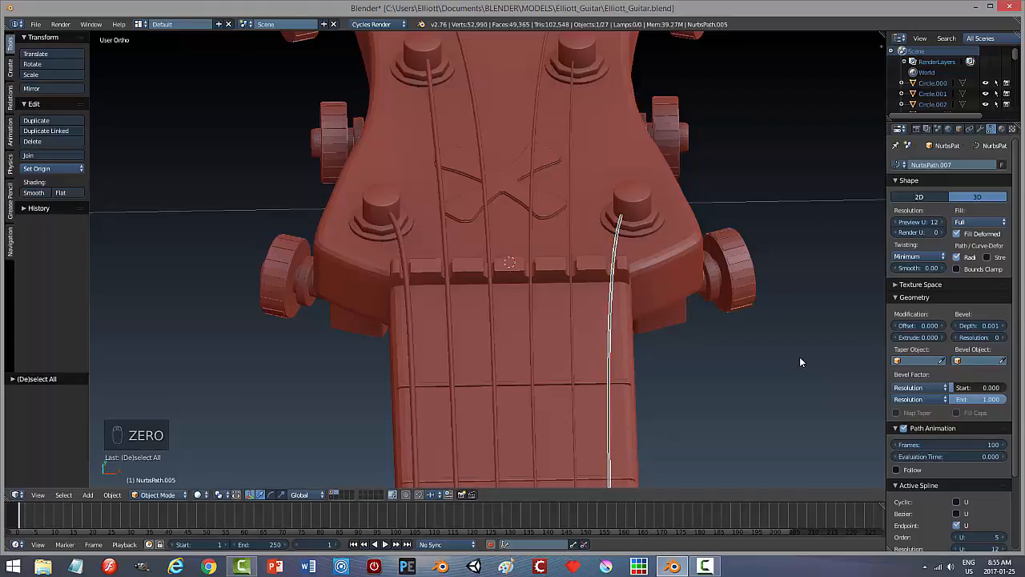
pyautogui.press('a')
# Step: Compare the string thicknesses along the neck and set the outermost right string's bevel depth to 0.0015
pyautogui.scroll(-6, 738, 370)
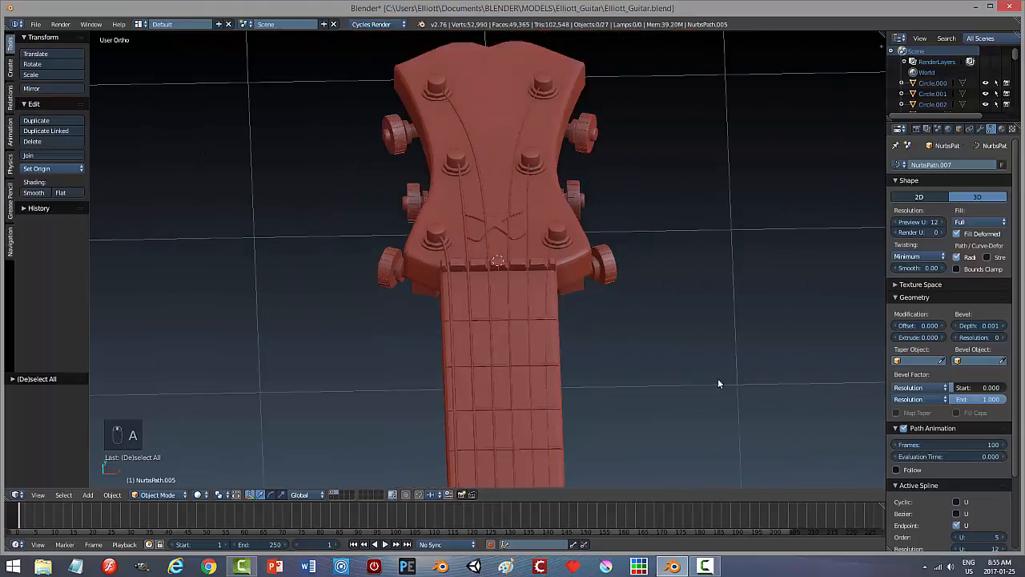
pyautogui.moveTo(641, 384); pyautogui.dragTo(608, 348, button='middle')
pyautogui.scroll(5, 604, 343)
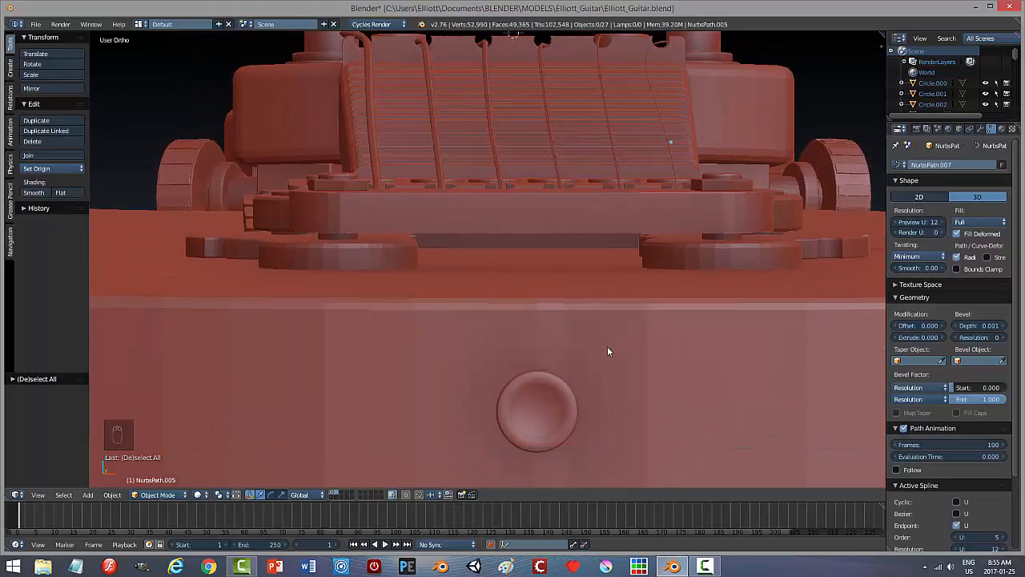
pyautogui.moveTo(718, 292)
pyautogui.mouseDown(button='middle')
pyautogui.moveTo(710, 312)
pyautogui.moveTo(737, 317)
pyautogui.moveTo(661, 334)
pyautogui.moveTo(624, 316)
pyautogui.moveTo(651, 323)
pyautogui.moveTo(709, 297)
pyautogui.moveTo(719, 270)
pyautogui.moveTo(677, 296)
pyautogui.moveTo(704, 281)
pyautogui.mouseUp(button='middle')
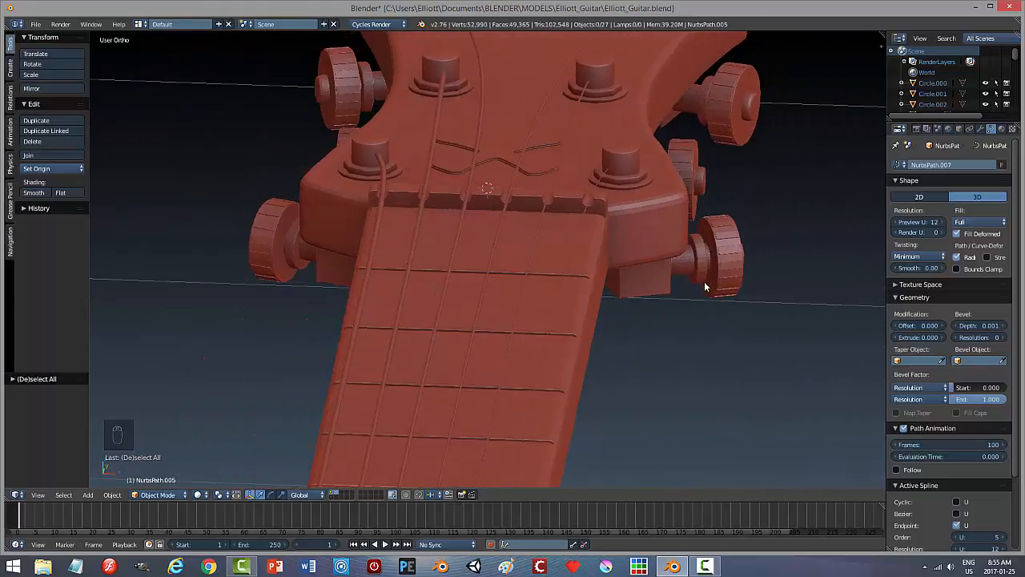
pyautogui.rightClick(585, 241)
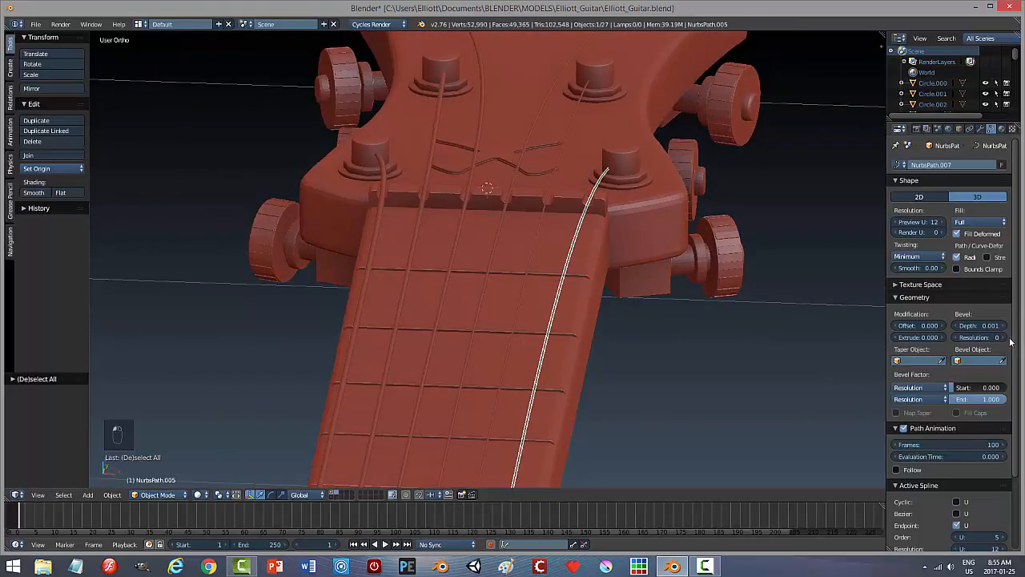
pyautogui.click(979, 325)
pyautogui.write('0.0015')
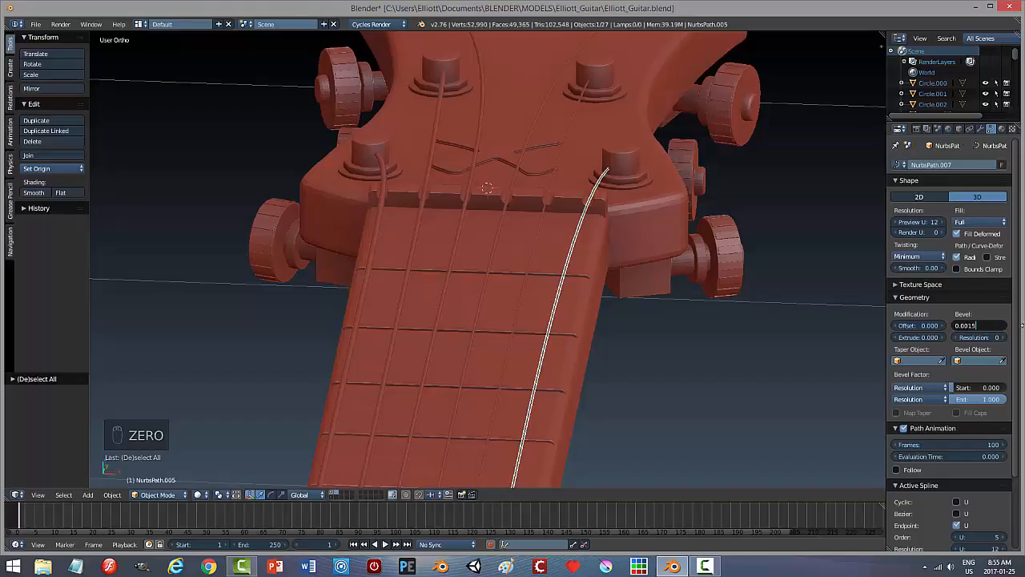
pyautogui.press('Return')
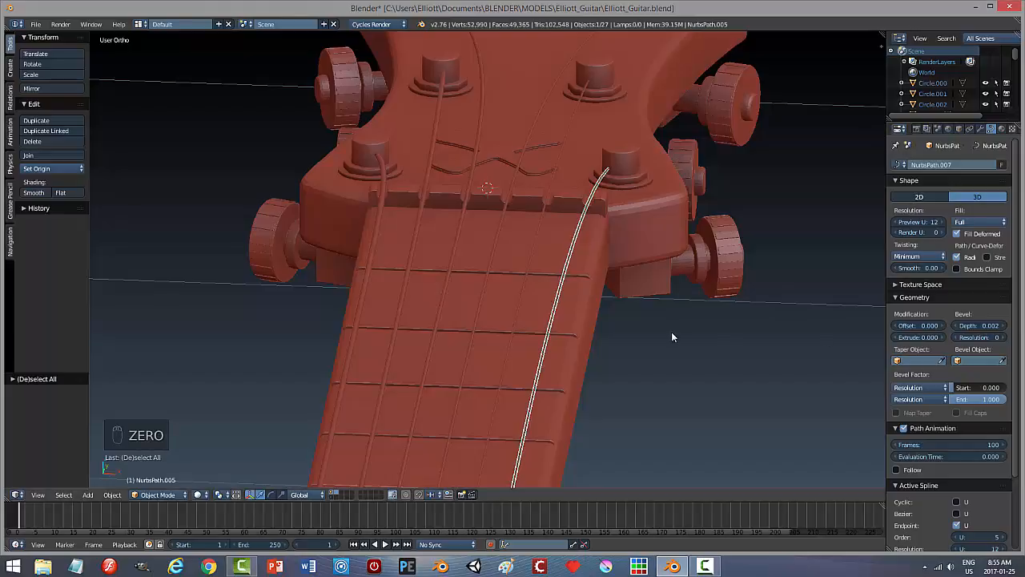
# Step: Deselect everything and save the guitar file
pyautogui.press('a')
pyautogui.scroll(-1, 696, 333)
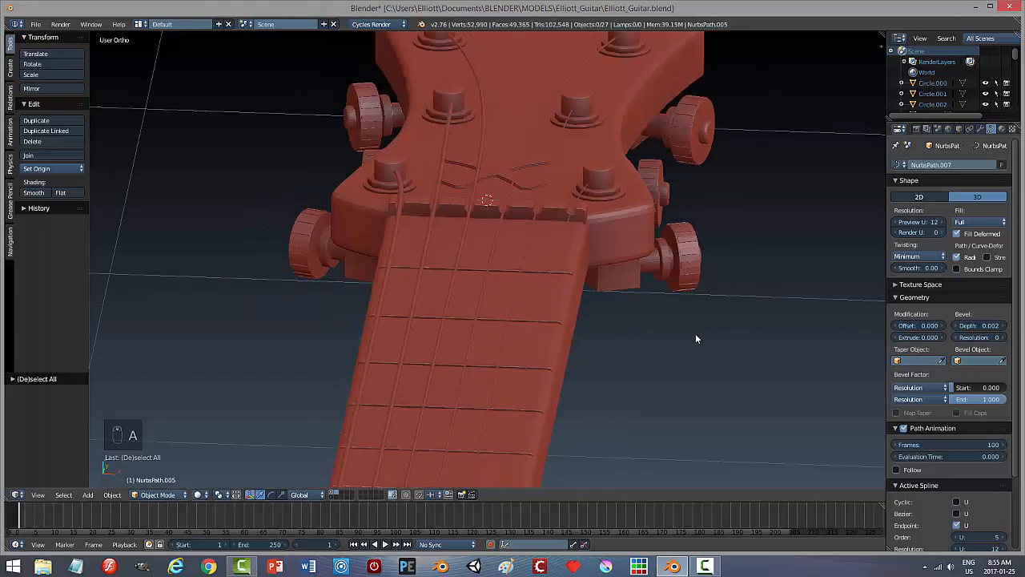
pyautogui.hotkey('ctrl', 's')
# Step: Examine the whole guitar and how the strings run over the pickups and bridge to the tailpiece
pyautogui.scroll(-2, 634, 348)
pyautogui.moveTo(634, 353); pyautogui.dragTo(566, 289, button='middle')
pyautogui.scroll(4, 588, 309)
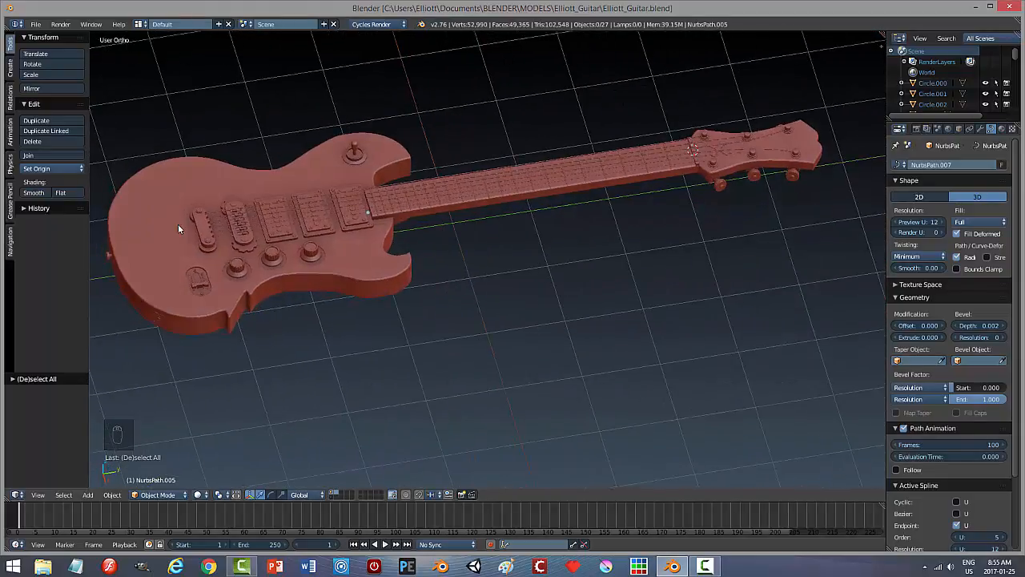
pyautogui.keyDown('shift'); pyautogui.moveTo(249, 271); pyautogui.dragTo(302, 286, button='middle'); pyautogui.keyUp('shift')
pyautogui.scroll(3, 303, 290)
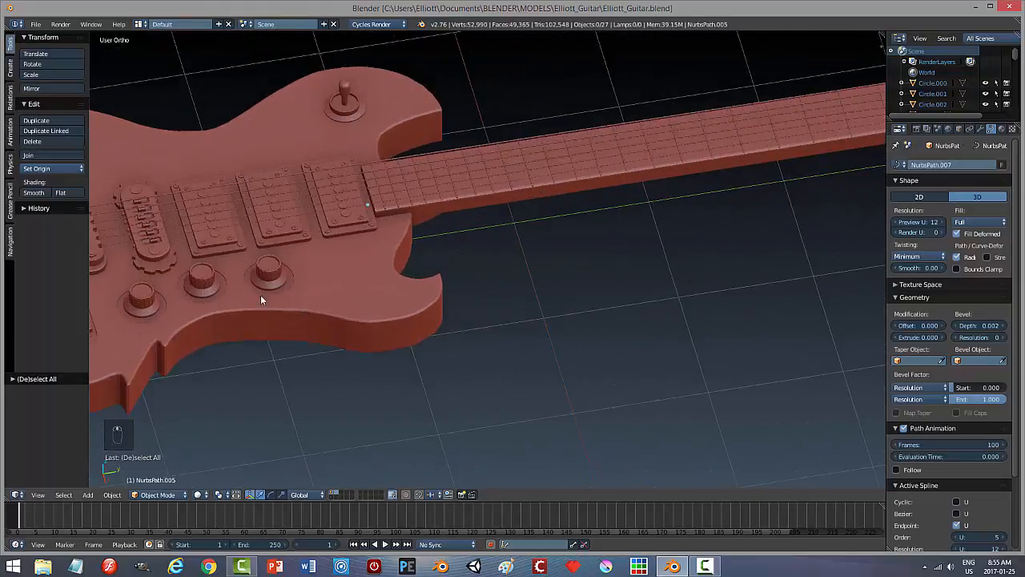
pyautogui.keyDown('shift'); pyautogui.moveTo(193, 283); pyautogui.dragTo(355, 336, button='middle'); pyautogui.keyUp('shift')
pyautogui.scroll(4, 326, 335)
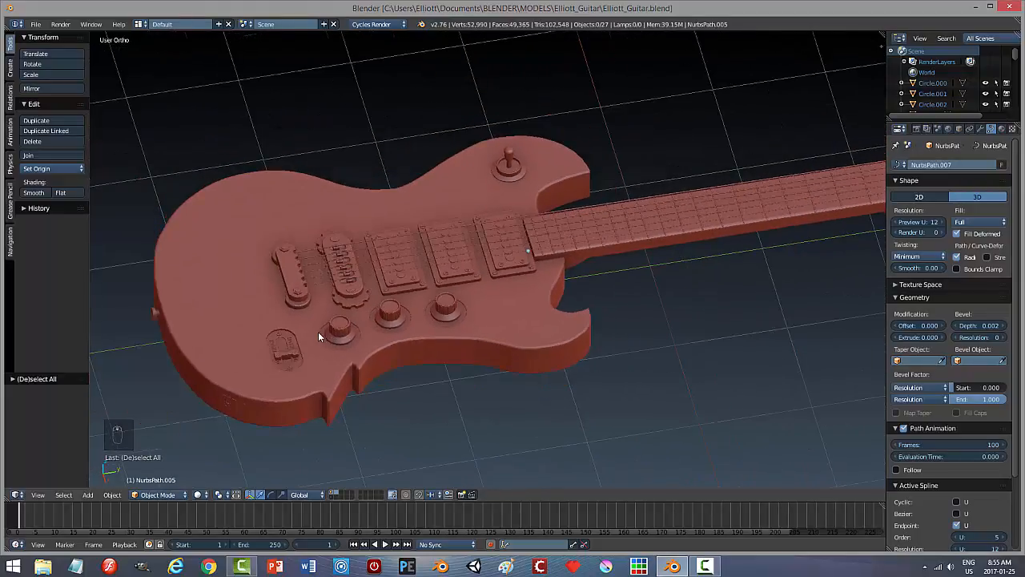
pyautogui.scroll(-2, 225, 310)
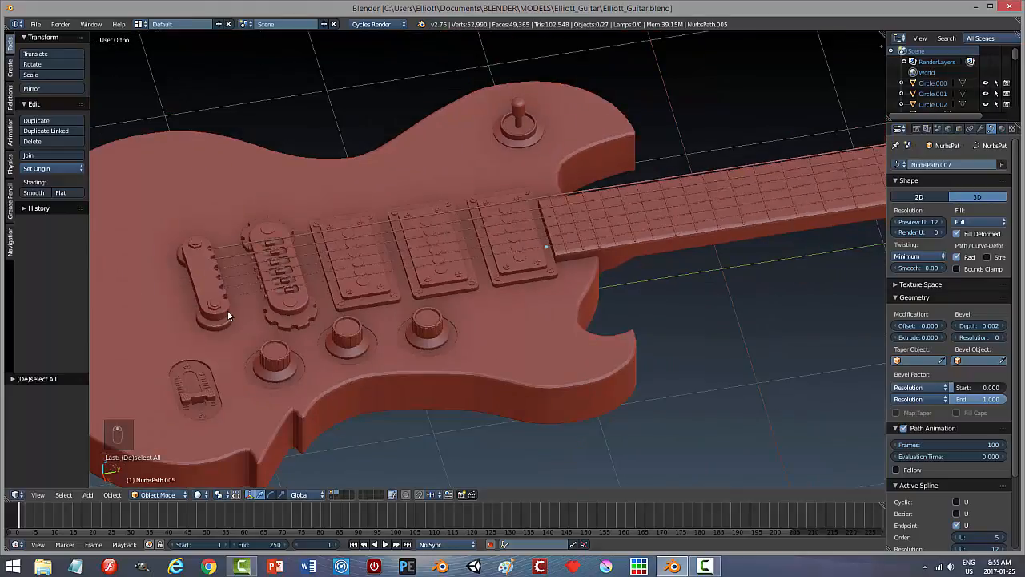
pyautogui.scroll(-1, 292, 316)
# Step: Convert the two thickest strings from curves to meshes, starting with the outermost one
pyautogui.moveTo(292, 316); pyautogui.dragTo(358, 325, button='middle')
pyautogui.moveTo(605, 318); pyautogui.dragTo(469, 318, button='middle')
pyautogui.rightClick(481, 226)
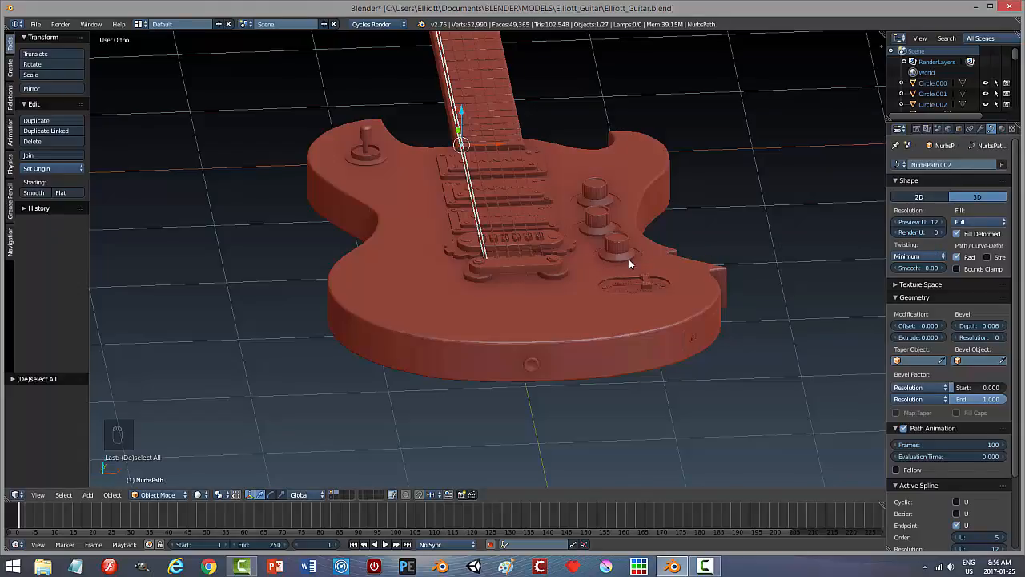
pyautogui.hotkey('alt', 'c')
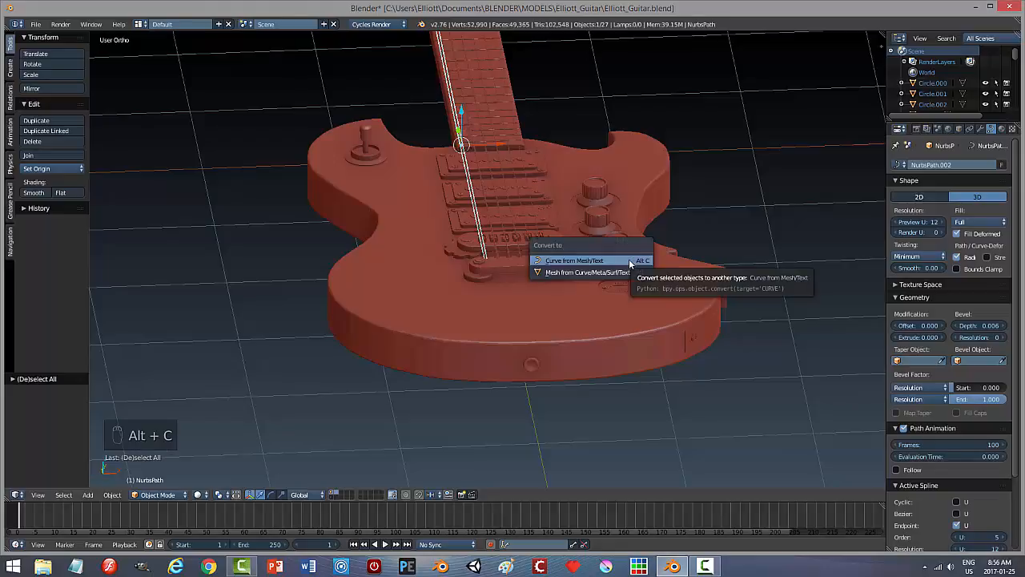
pyautogui.click(612, 273)
pyautogui.rightClick(490, 198)
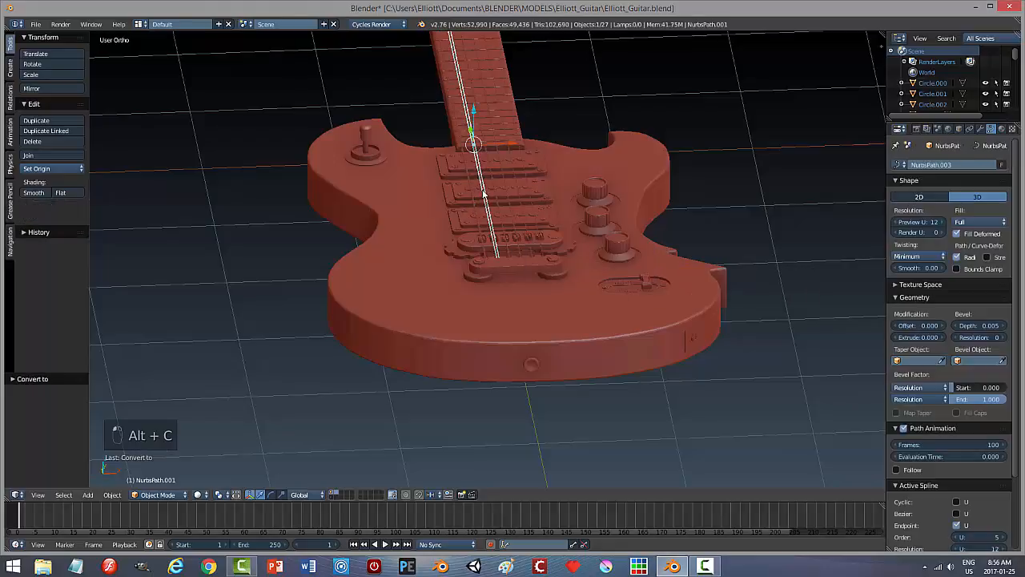
pyautogui.hotkey('alt', 'c')
pyautogui.click(536, 199)
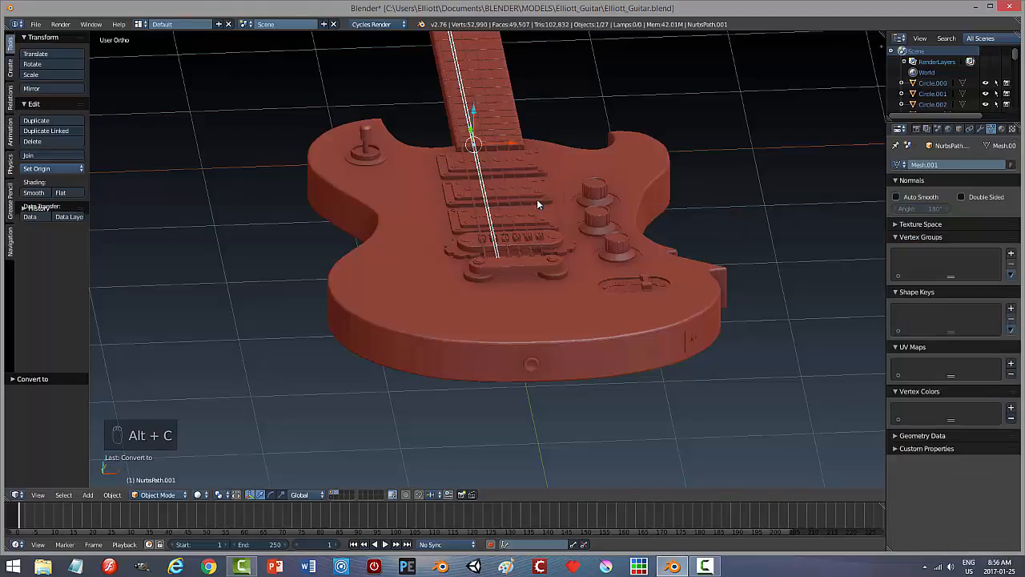
# Step: Convert the third and fourth strings from curves to meshes
pyautogui.rightClick(499, 204)
pyautogui.hotkey('alt', 'c')
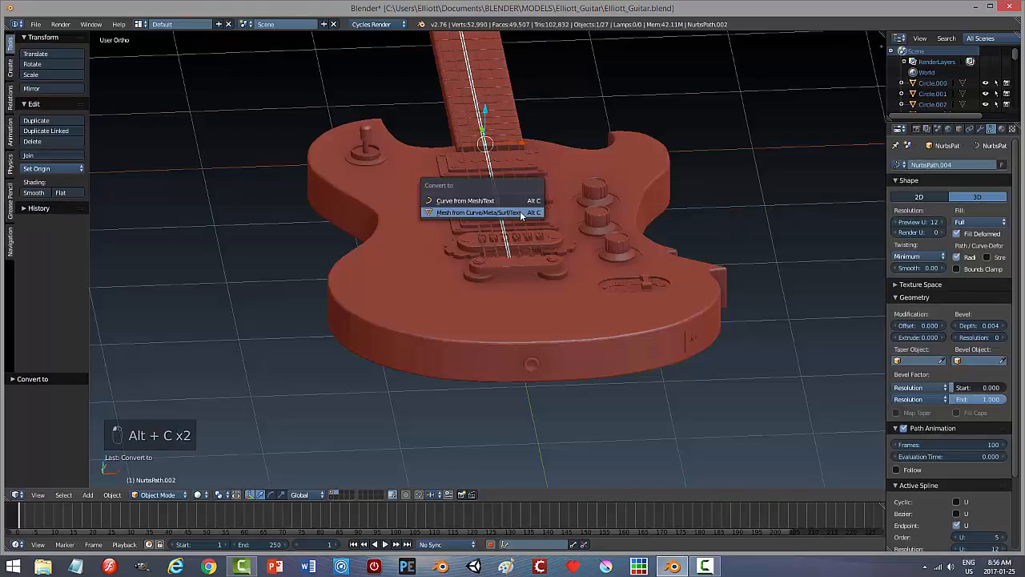
pyautogui.click(511, 204)
pyautogui.rightClick(511, 203)
pyautogui.hotkey('alt', 'c')
pyautogui.click(511, 204)
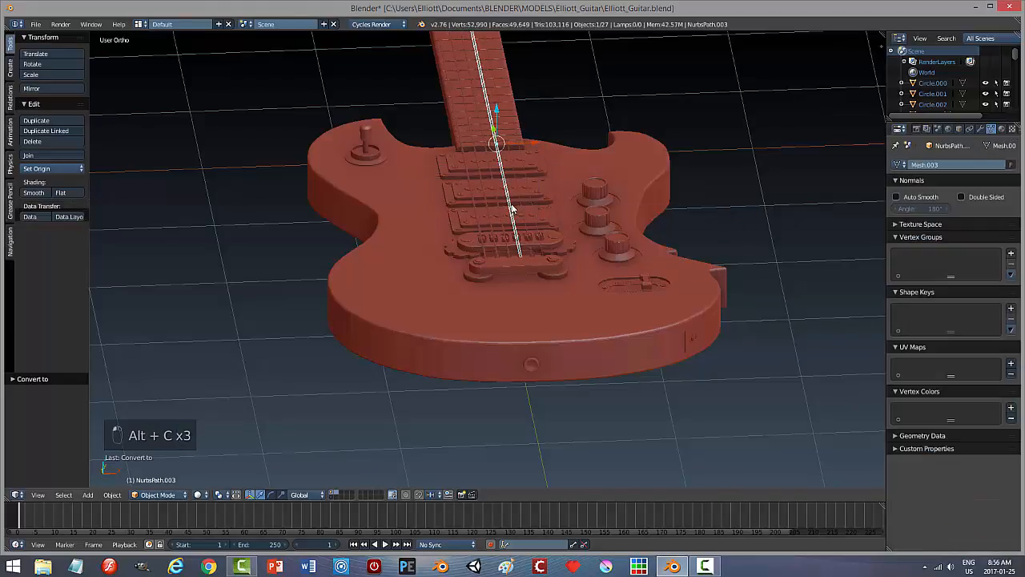
# Step: Convert the two thinnest strings from curves to meshes and deselect everything
pyautogui.rightClick(522, 203)
pyautogui.hotkey('alt', 'c')
pyautogui.click(522, 202)
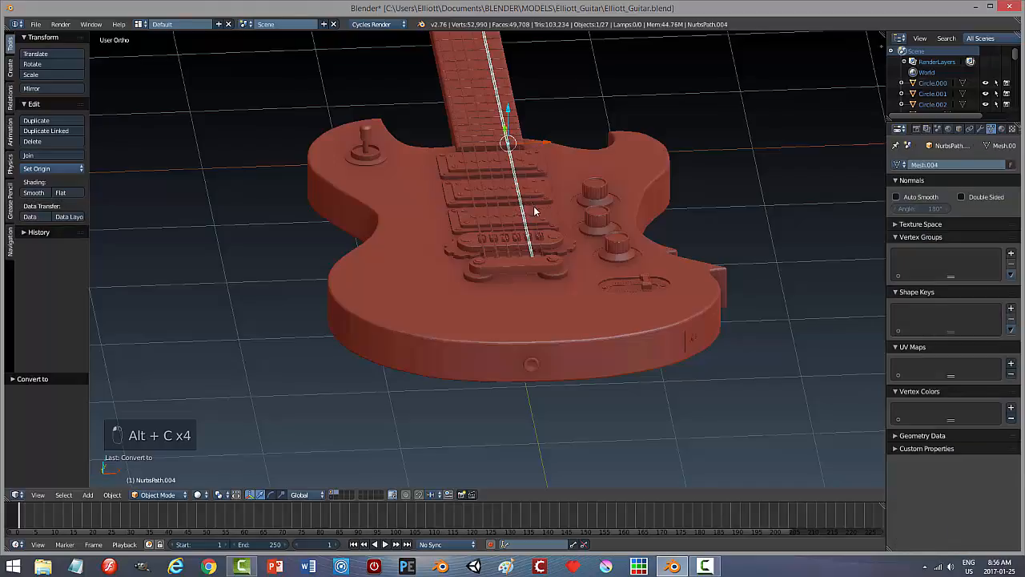
pyautogui.rightClick(532, 203)
pyautogui.hotkey('alt', 'c')
pyautogui.click(533, 204)
pyautogui.press('a')
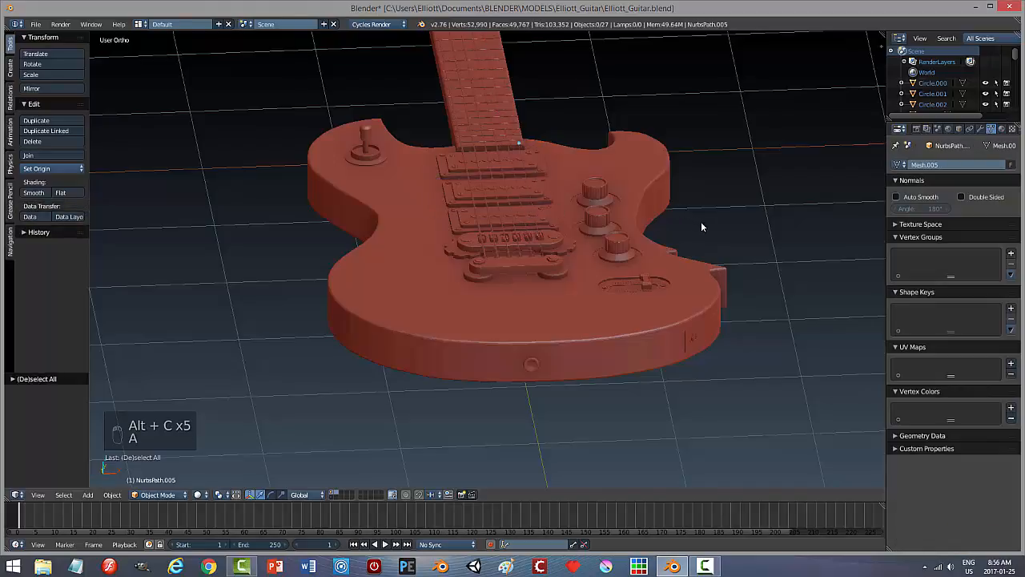
# Step: Save the guitar file with the converted strings over the existing version
pyautogui.moveTo(701, 221); pyautogui.dragTo(484, 231, button='middle')
pyautogui.hotkey('ctrl', 's')
pyautogui.click(698, 234)
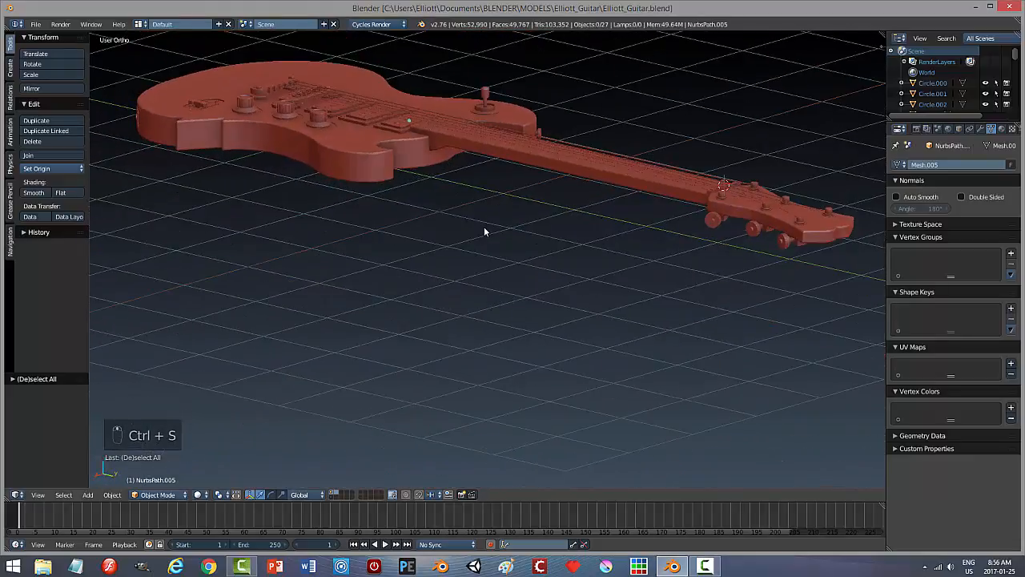
# Step: Examine the headstock, tuner posts and guitar body from several angles
pyautogui.moveTo(770, 260); pyautogui.dragTo(552, 253, button='middle')
pyautogui.scroll(1, 765, 310)
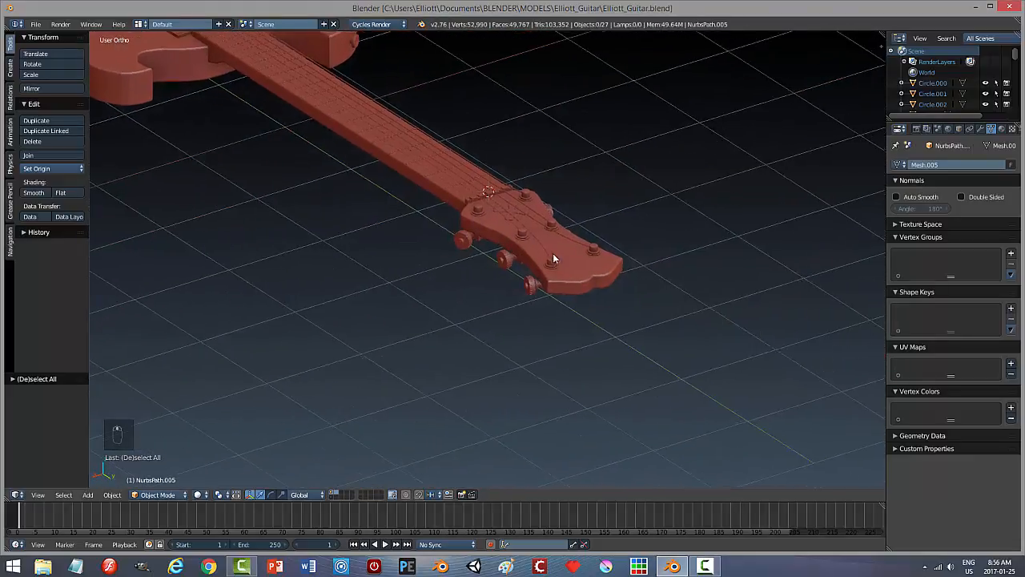
pyautogui.scroll(2, 594, 284)
pyautogui.scroll(3, 610, 283)
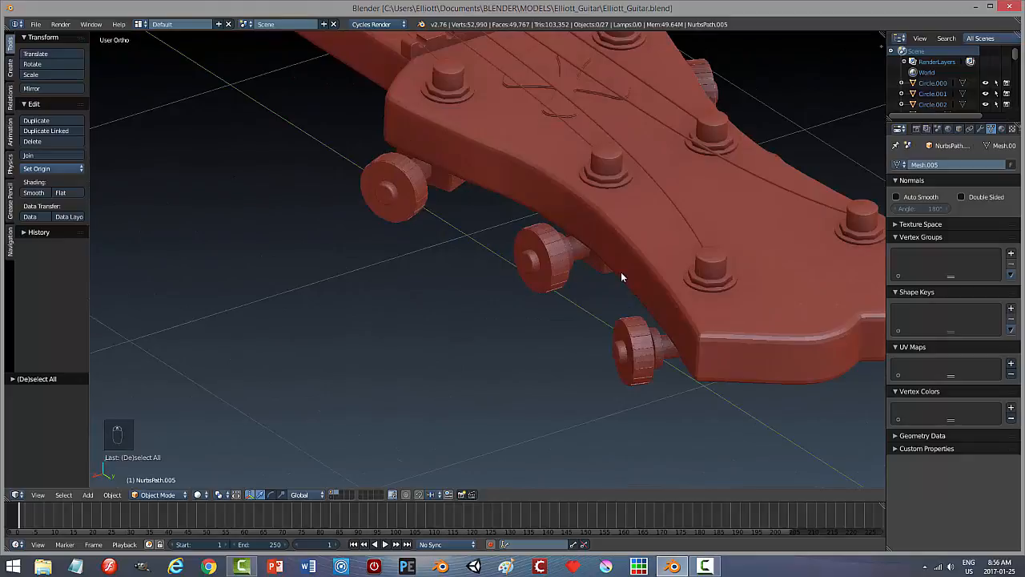
pyautogui.scroll(-1, 617, 271)
pyautogui.scroll(-1, 612, 270)
pyautogui.moveTo(561, 261); pyautogui.dragTo(671, 262, button='middle')
pyautogui.scroll(-2, 442, 254)
pyautogui.moveTo(471, 245); pyautogui.dragTo(556, 210, button='middle')
# Step: Try smooth shading on the guitar body, return it to flat shading and inspect its surface
pyautogui.rightClick(526, 205)
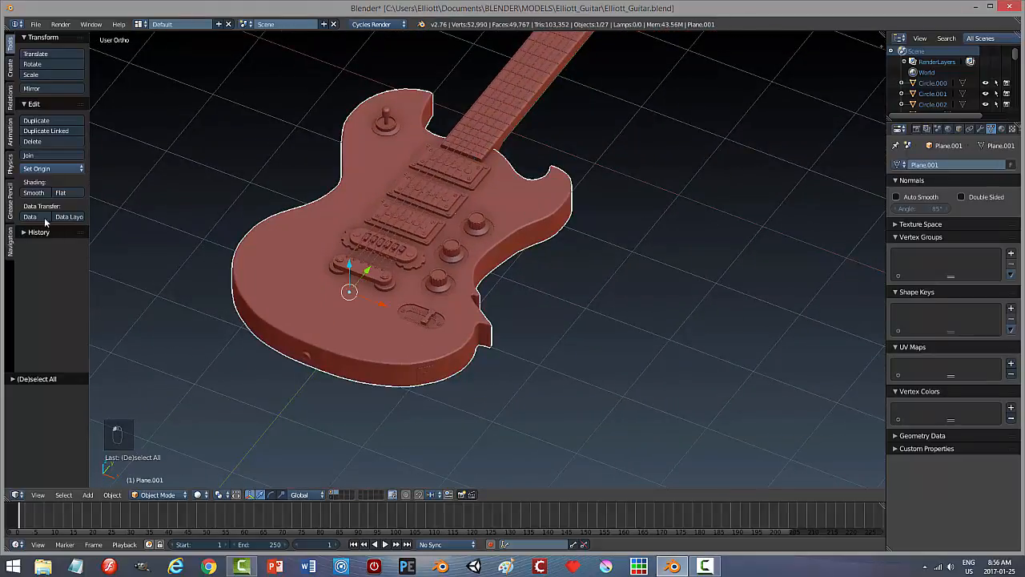
pyautogui.click(34, 193)
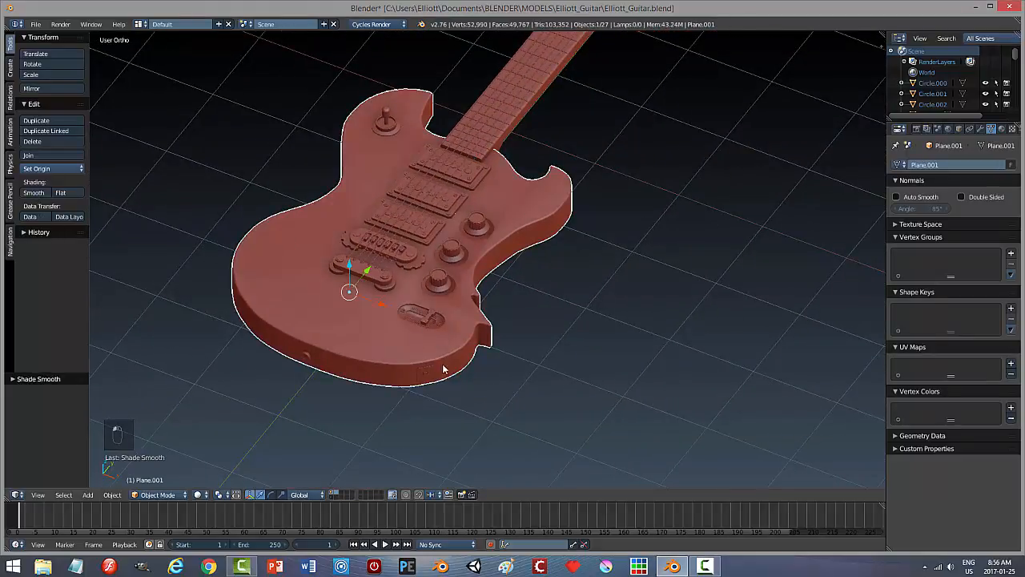
pyautogui.click(60, 192)
pyautogui.scroll(2, 589, 308)
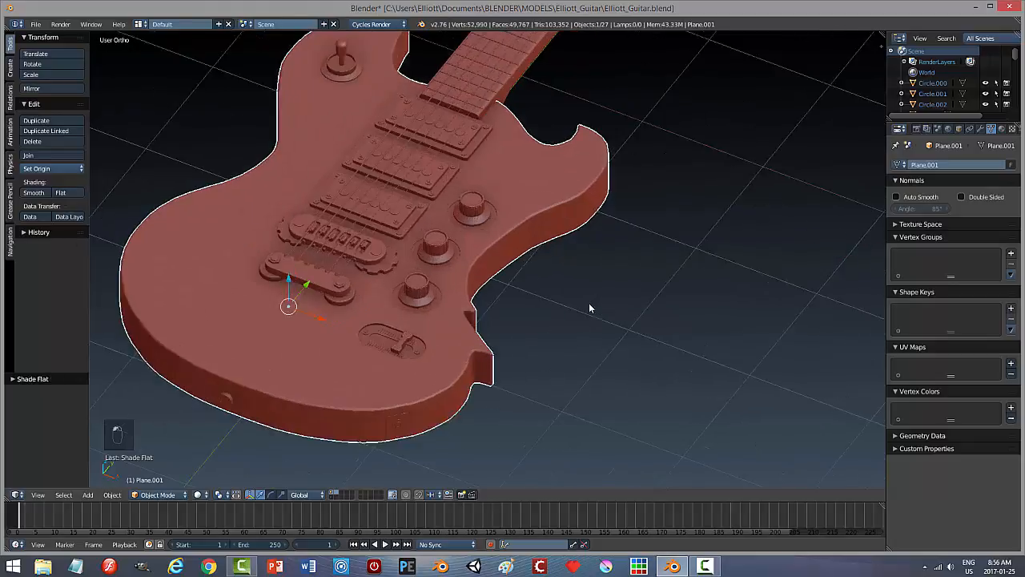
pyautogui.scroll(1, 617, 300)
pyautogui.scroll(-1, 617, 300)
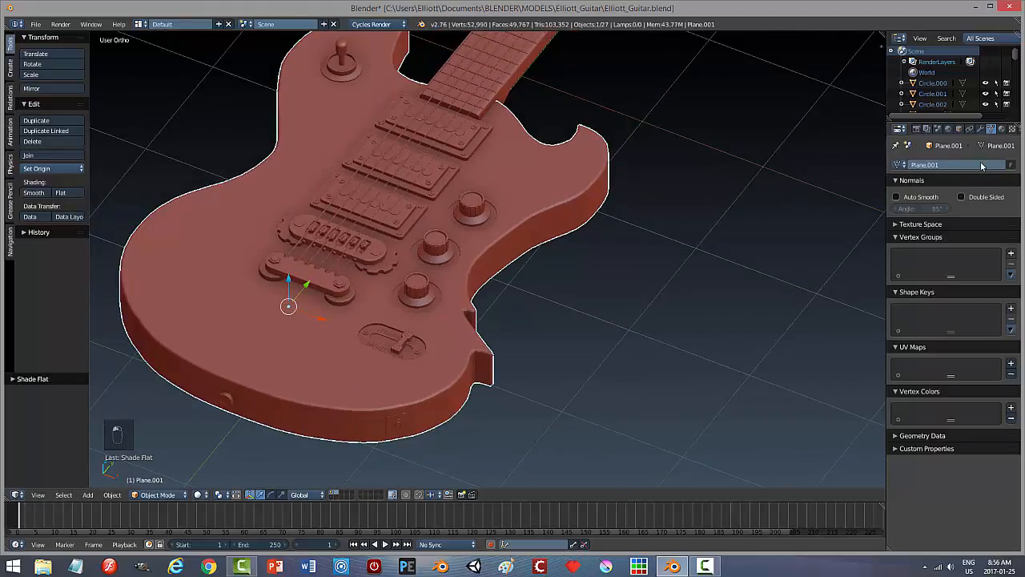
# Step: Try a Subdivision Surface modifier on the guitar body and remove it from the object
pyautogui.click(982, 130)
pyautogui.click(920, 165)
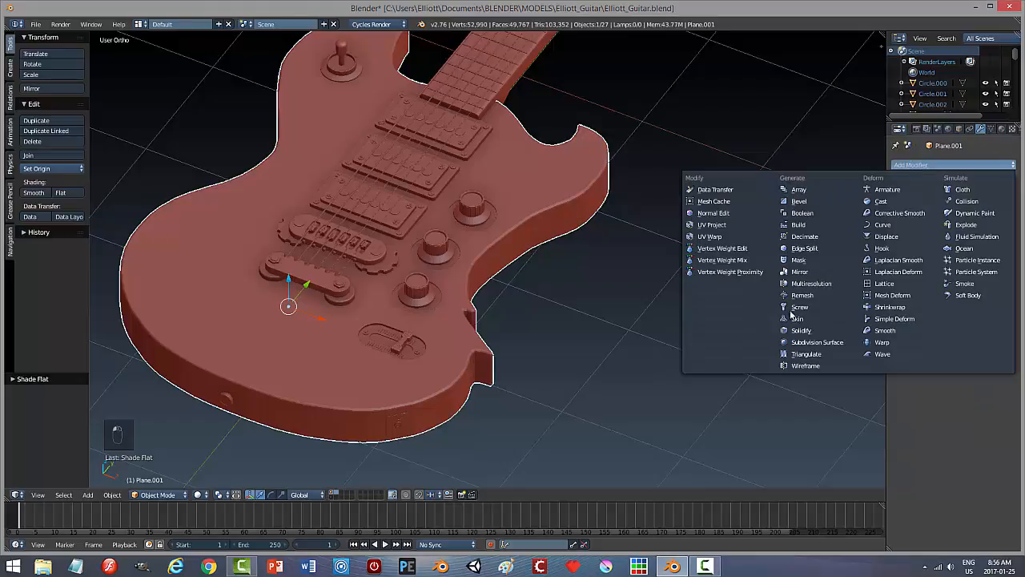
pyautogui.click(796, 344)
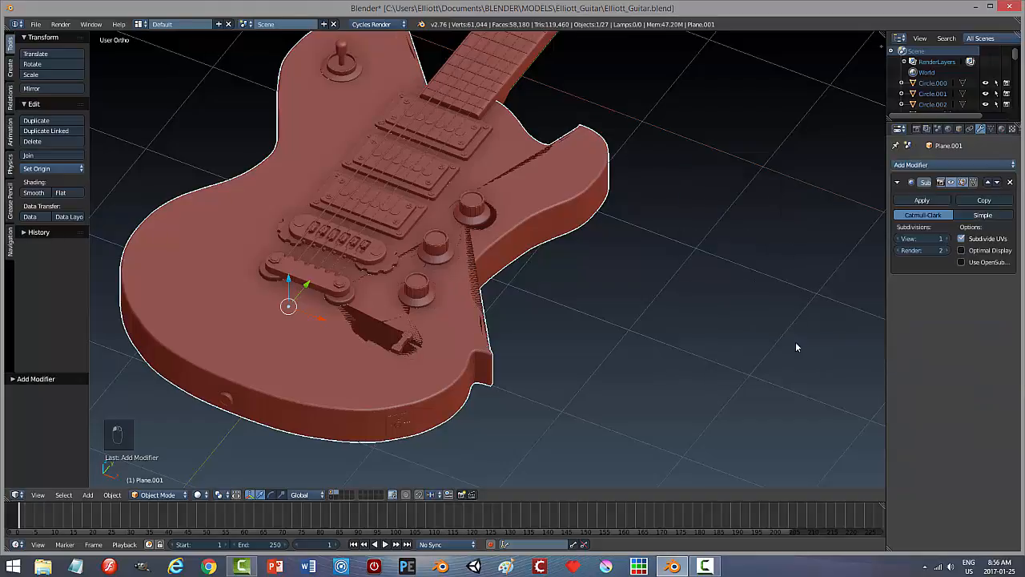
pyautogui.click(946, 239)
pyautogui.click(1011, 182)
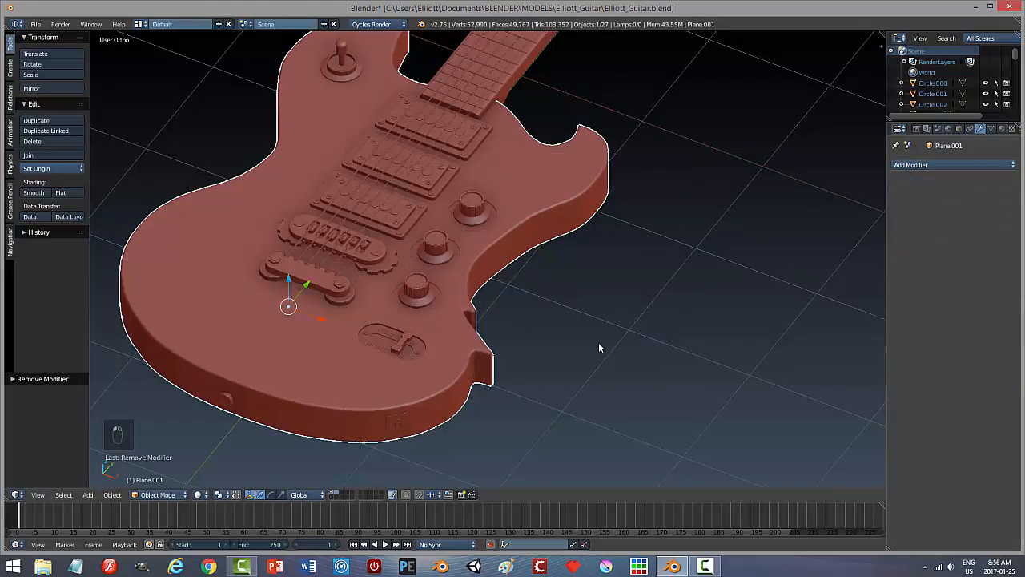
# Step: Deselect everything and examine the whole guitar from body to headstock
pyautogui.moveTo(599, 342)
pyautogui.mouseDown(button='middle')
pyautogui.moveTo(594, 314)
pyautogui.moveTo(595, 338)
pyautogui.mouseUp(button='middle')
pyautogui.scroll(-5, 594, 332)
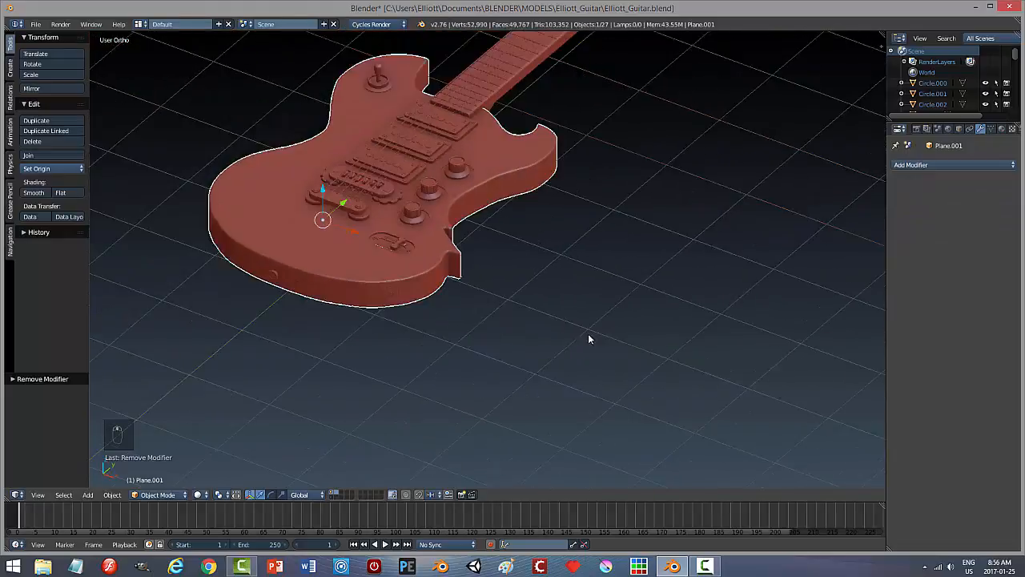
pyautogui.press('a')
pyautogui.moveTo(582, 280); pyautogui.dragTo(557, 320, button='middle')
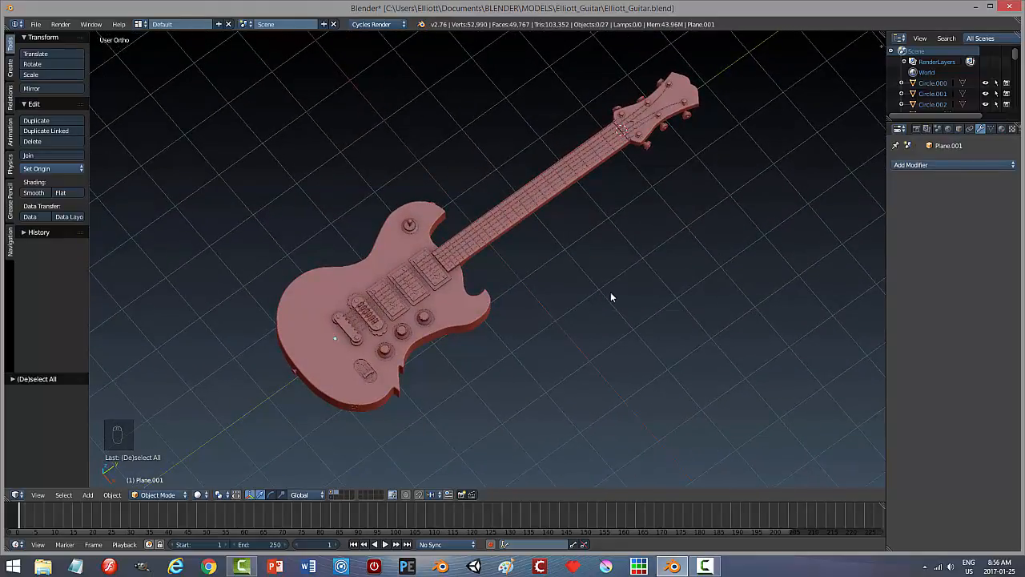
pyautogui.moveTo(583, 296); pyautogui.dragTo(614, 284, button='middle')
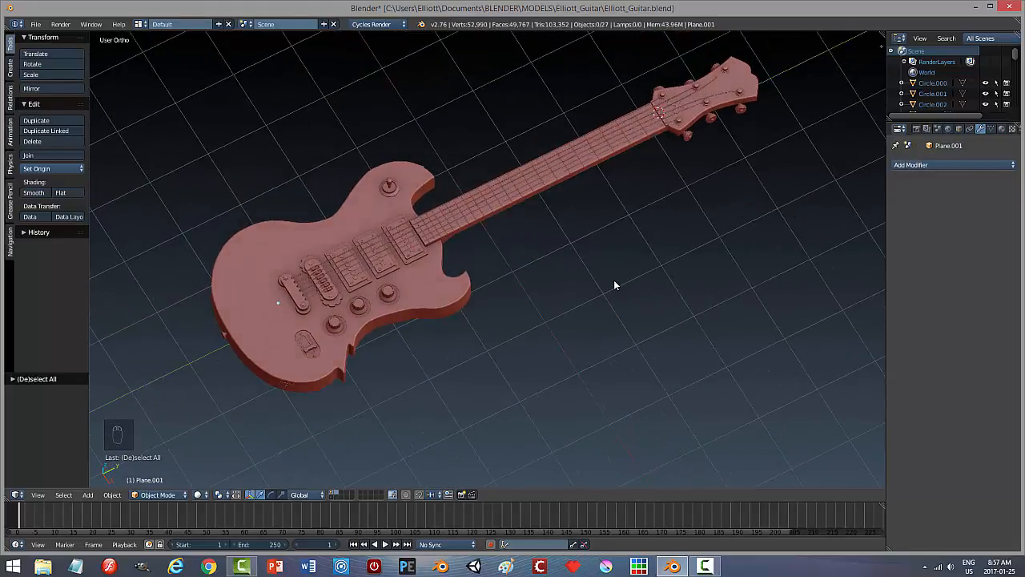